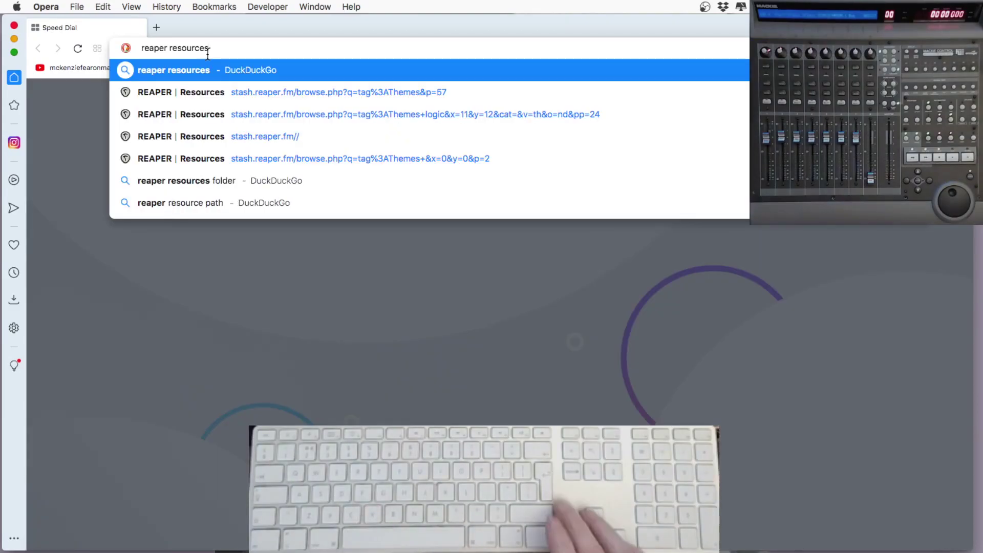
# Open the REAPER Resources site from a web search for "reaper resources" and search its uploads for CSI.
pyautogui.press('Return')
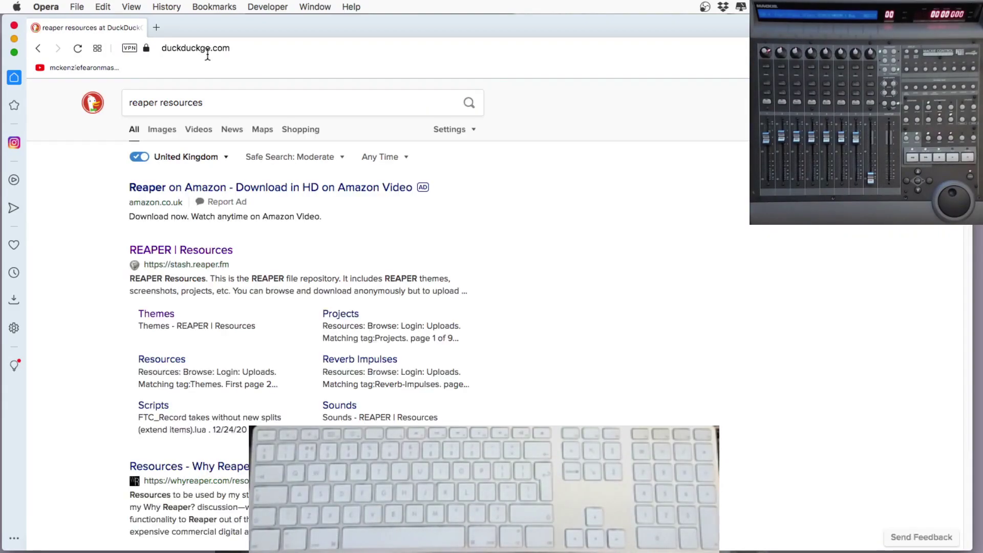
pyautogui.click(182, 252)
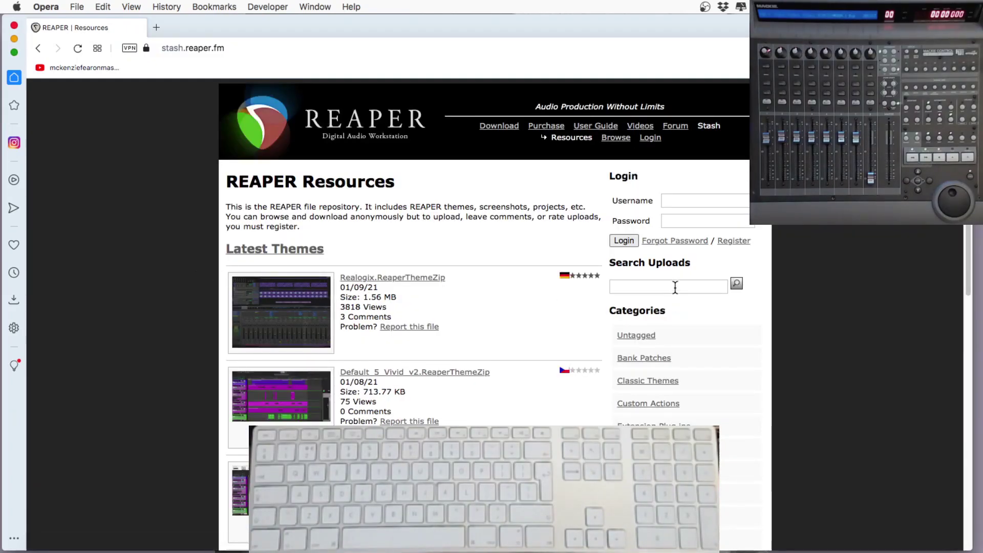
pyautogui.click(674, 288)
pyautogui.click(643, 311)
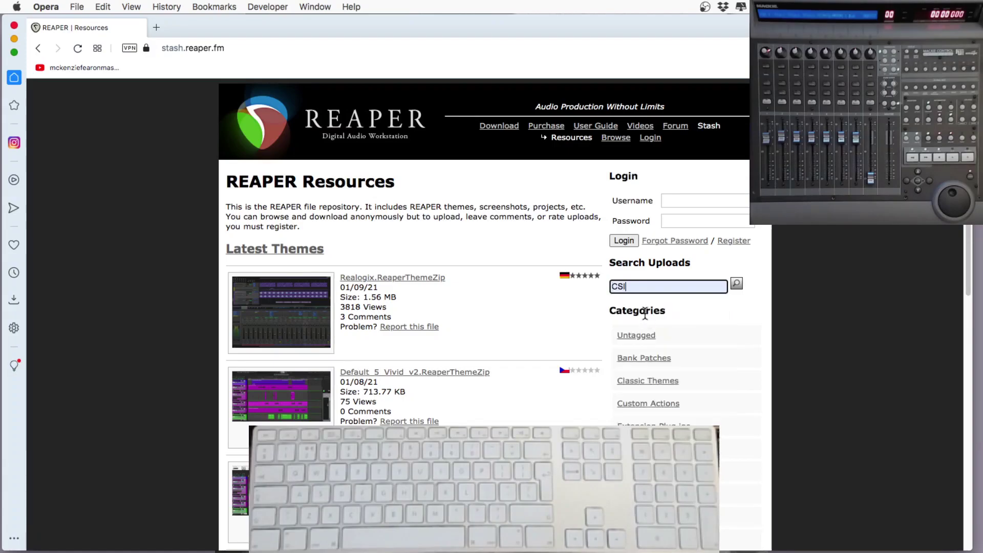
pyautogui.click(736, 286)
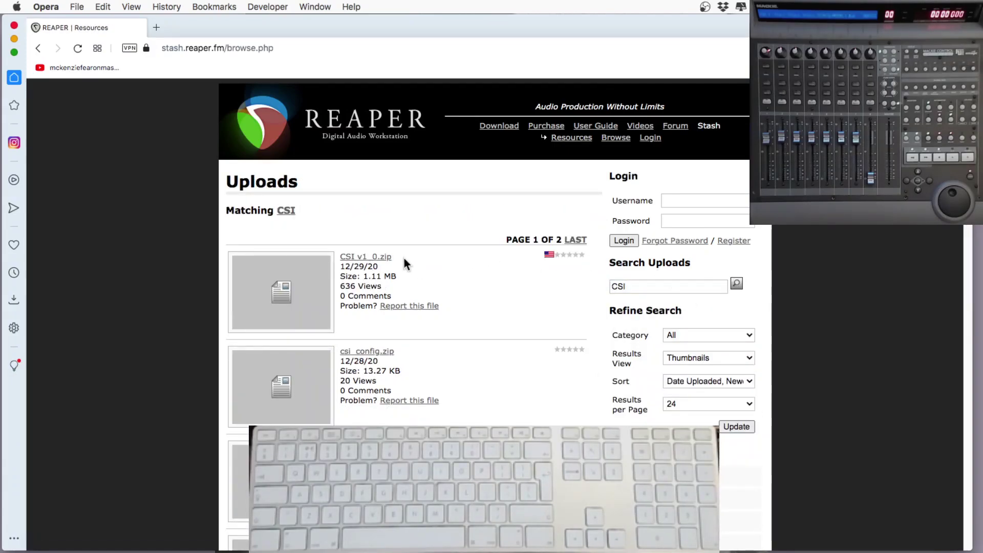
# Open the CSI v1_0.zip upload's download page and quit the browser.
pyautogui.click(380, 257)
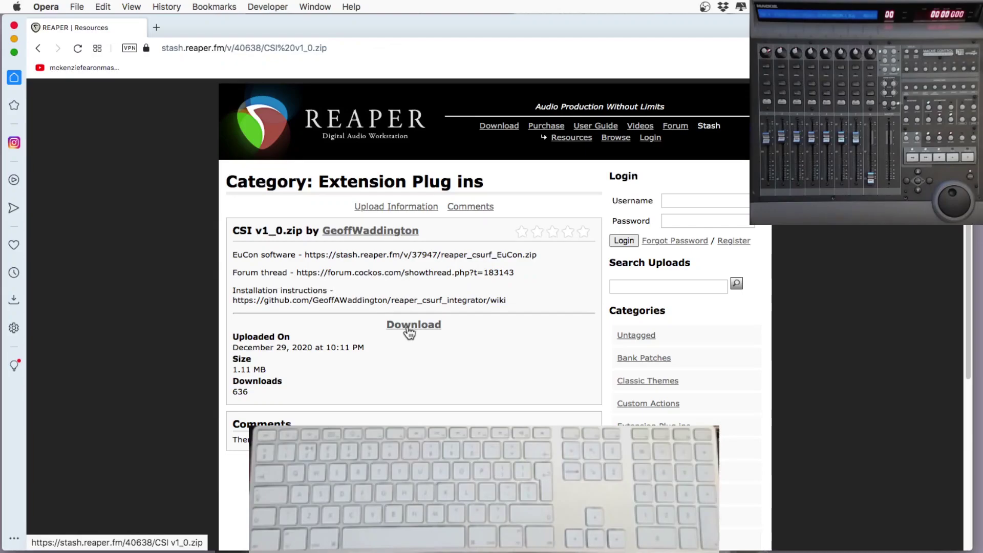
pyautogui.press('super+q')
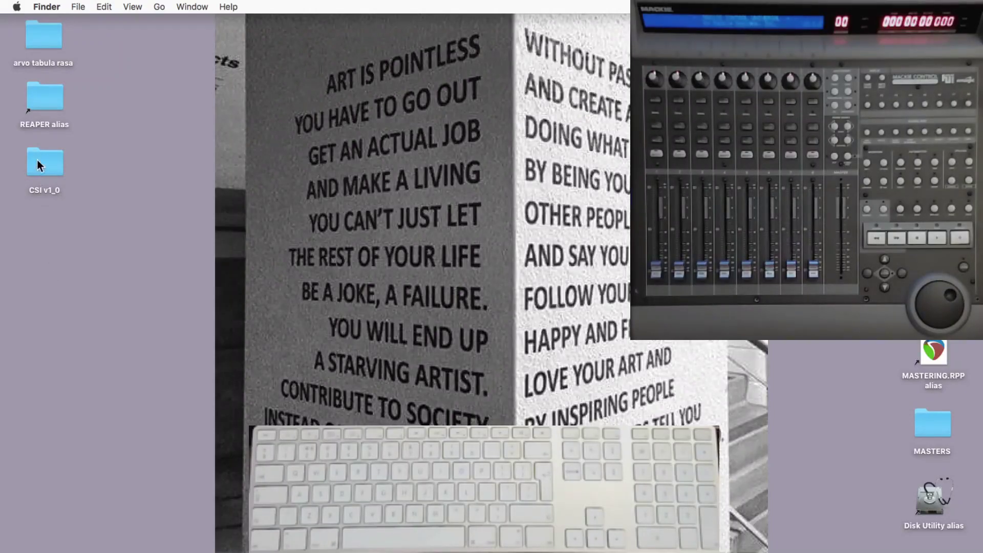
# Open the CSI v1_0 folder on the desktop and check the contents of its CSI subfolder.
pyautogui.click(43, 163)
pyautogui.doubleClick(43, 162)
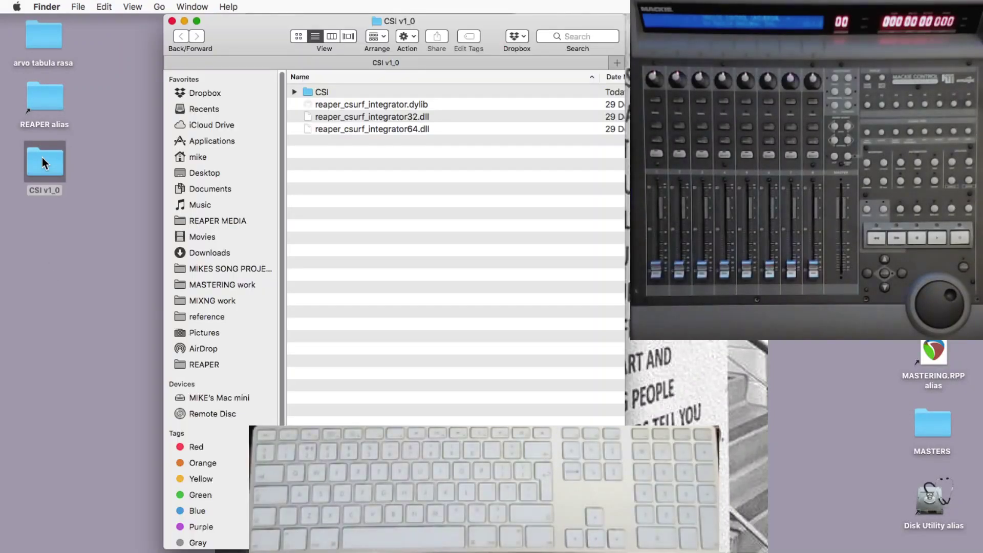
pyautogui.click(294, 92)
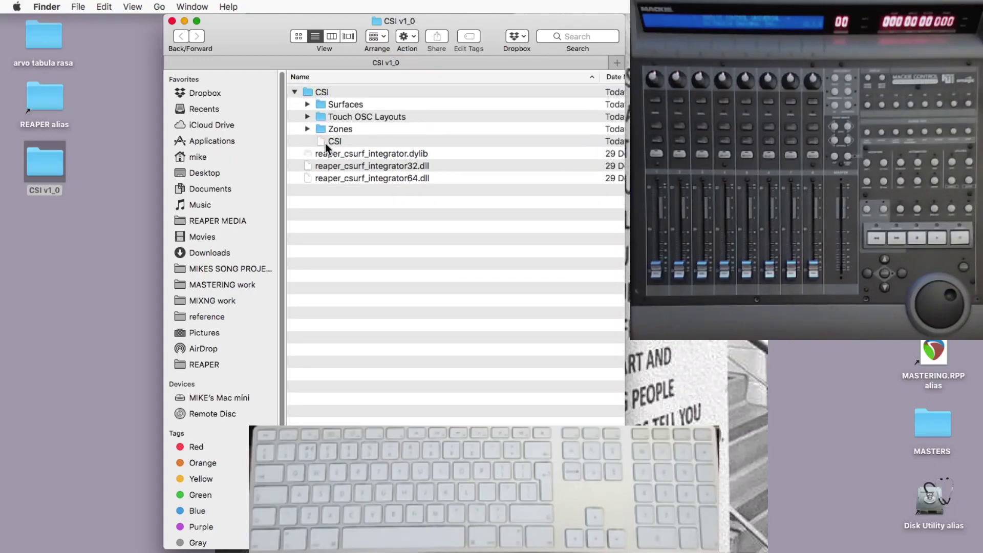
pyautogui.click(293, 88)
pyautogui.click(294, 91)
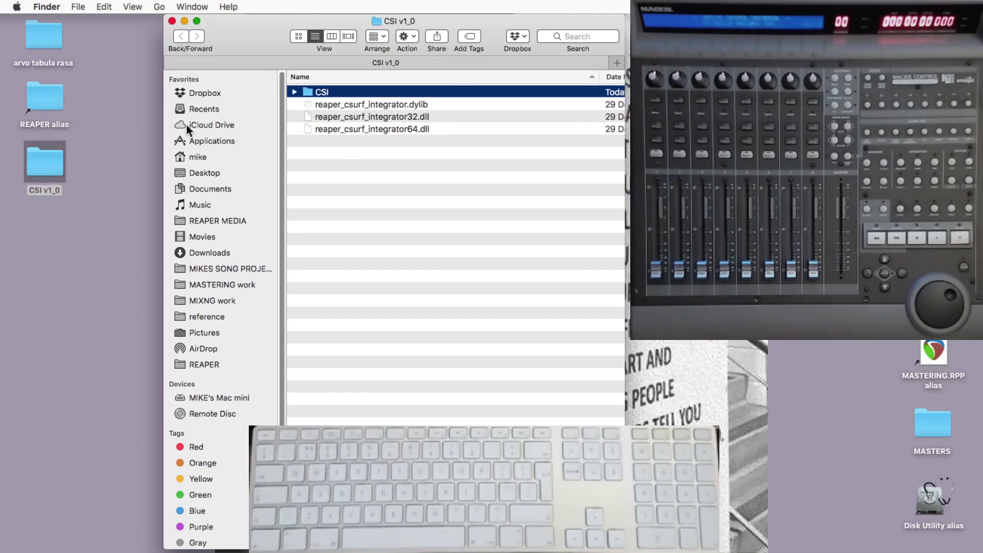
# Open the REAPER resource folder beside the CSI v1_0 folder and move reaper_csurf_integrator.dylib into UserPlugins.
pyautogui.doubleClick(51, 103)
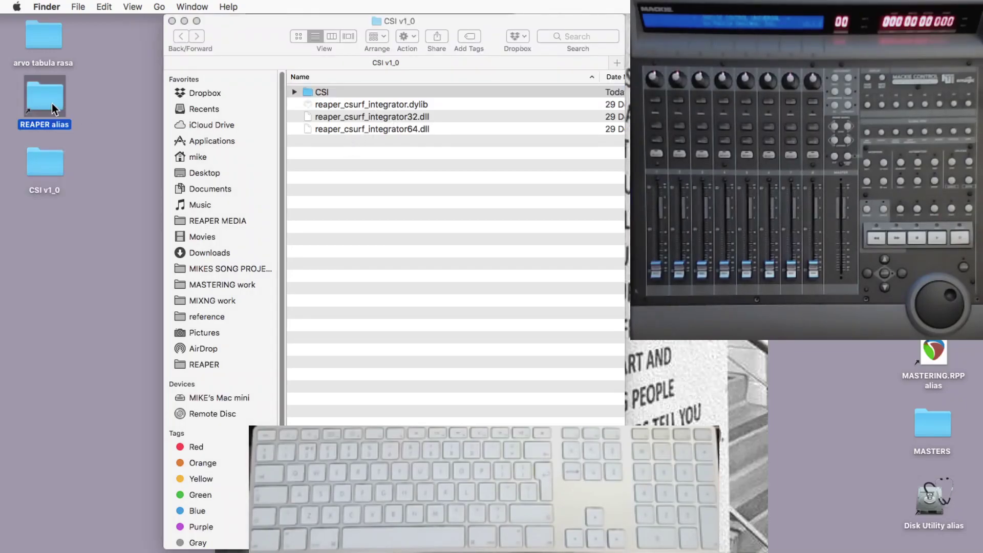
pyautogui.moveTo(245, 43); pyautogui.dragTo(586, 43)
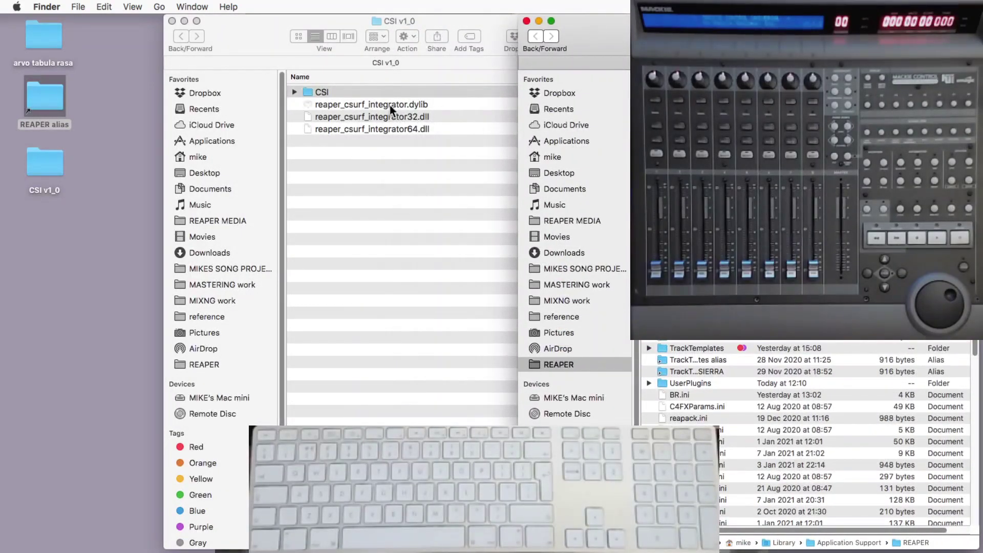
pyautogui.moveTo(389, 105); pyautogui.dragTo(699, 385)
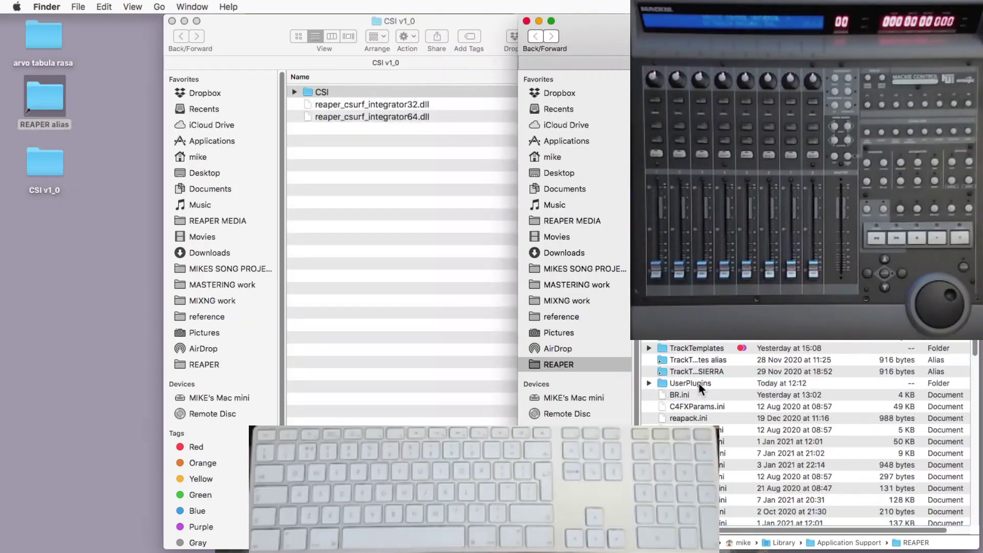
# Move the CSI folder into the main REAPER resource folder and close both folder windows.
pyautogui.moveTo(319, 92); pyautogui.dragTo(729, 435)
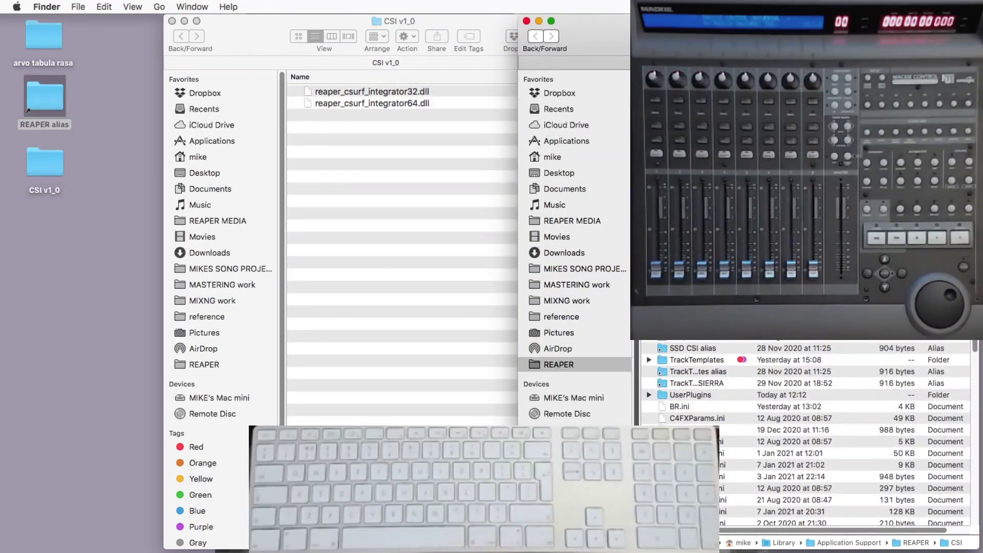
pyautogui.scroll(10, 806, 433)
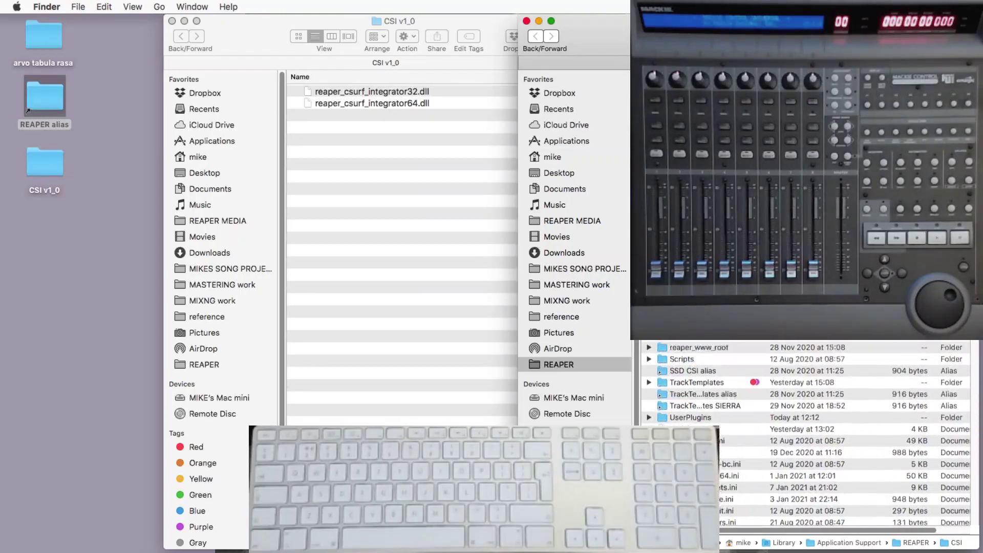
pyautogui.click(527, 20)
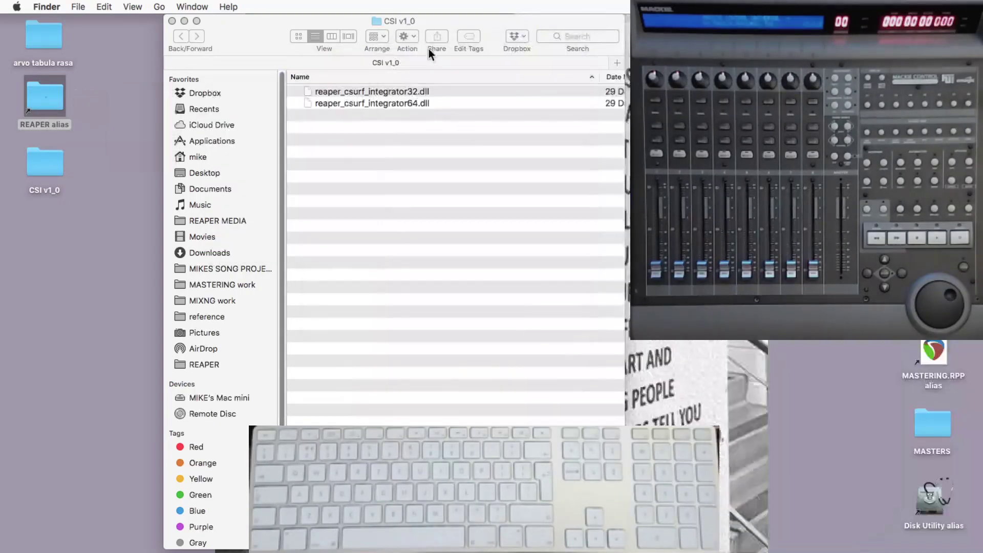
pyautogui.click(172, 21)
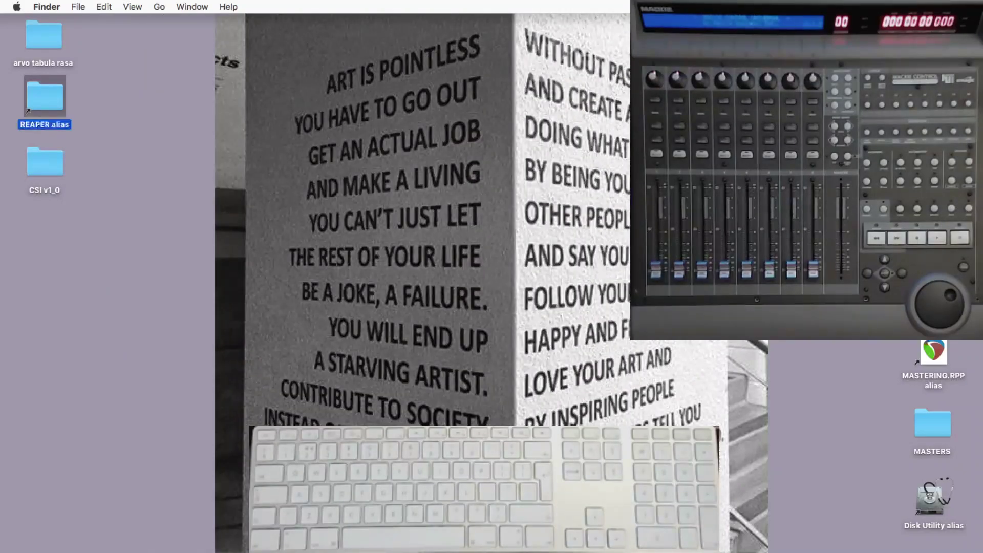
# Switch to REAPER and open the MIDI Devices page of its preferences.
pyautogui.click(716, 154)
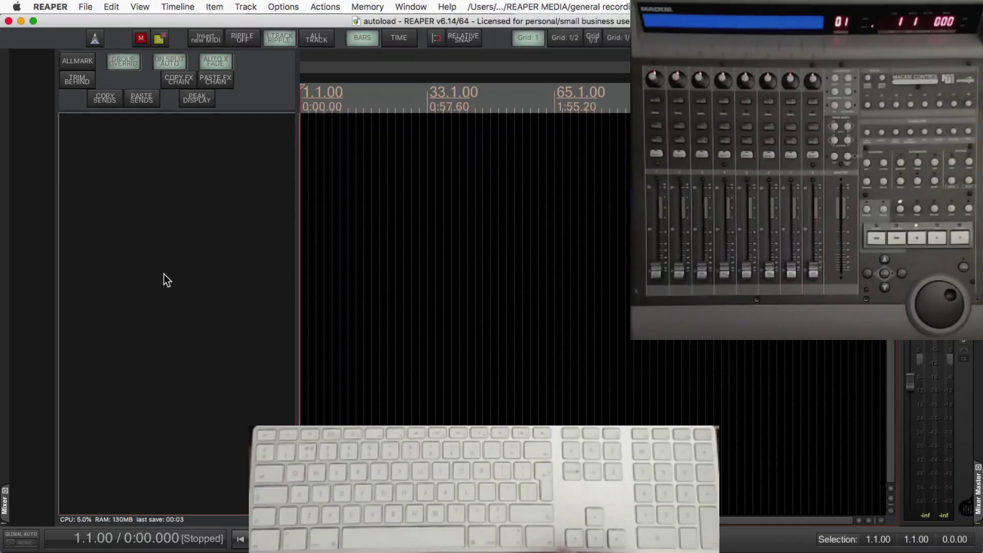
pyautogui.press('super+comma')
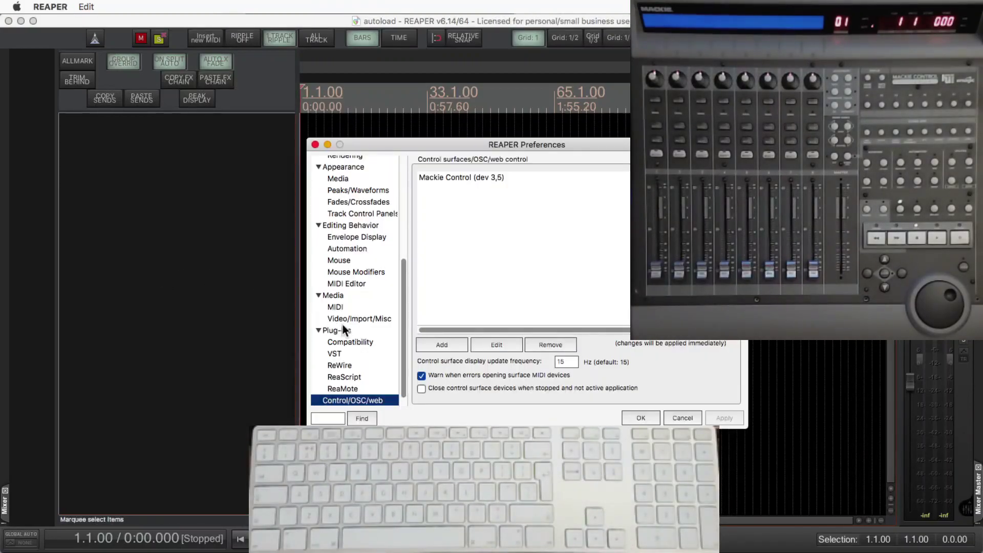
pyautogui.moveTo(405, 296); pyautogui.dragTo(391, 189)
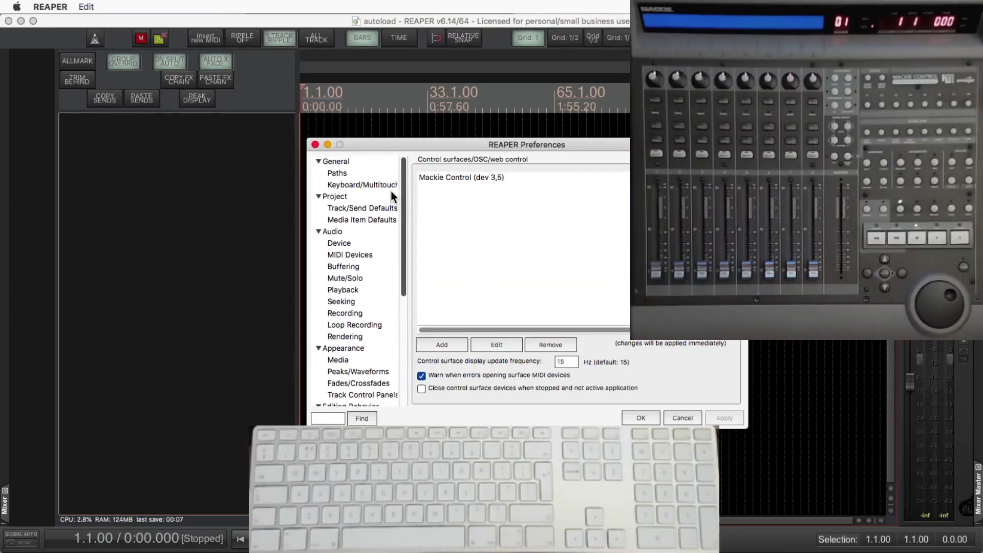
pyautogui.click(351, 251)
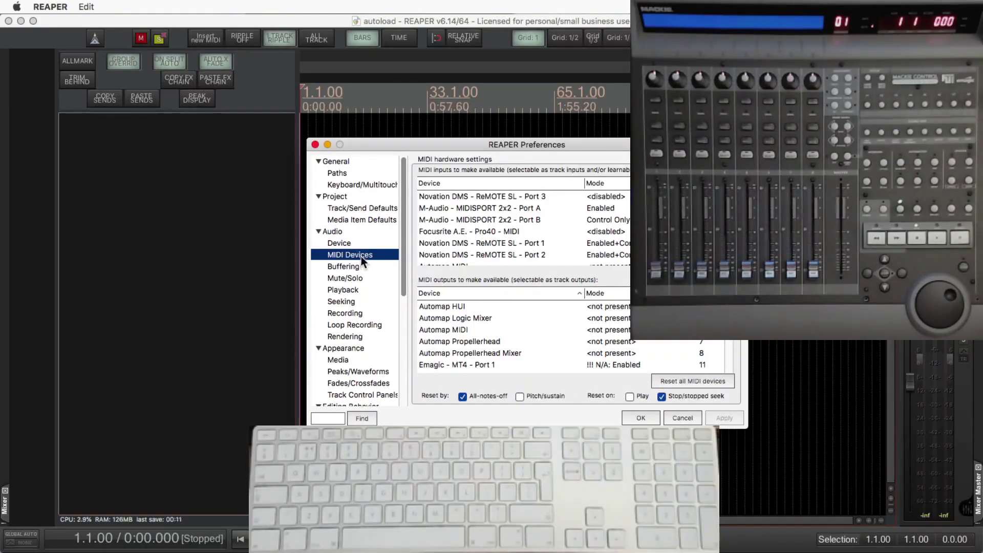
# Check the modes of the Focusrite A.E. - Pro40 - MIDI device in the MIDI input and output lists.
pyautogui.click(488, 232)
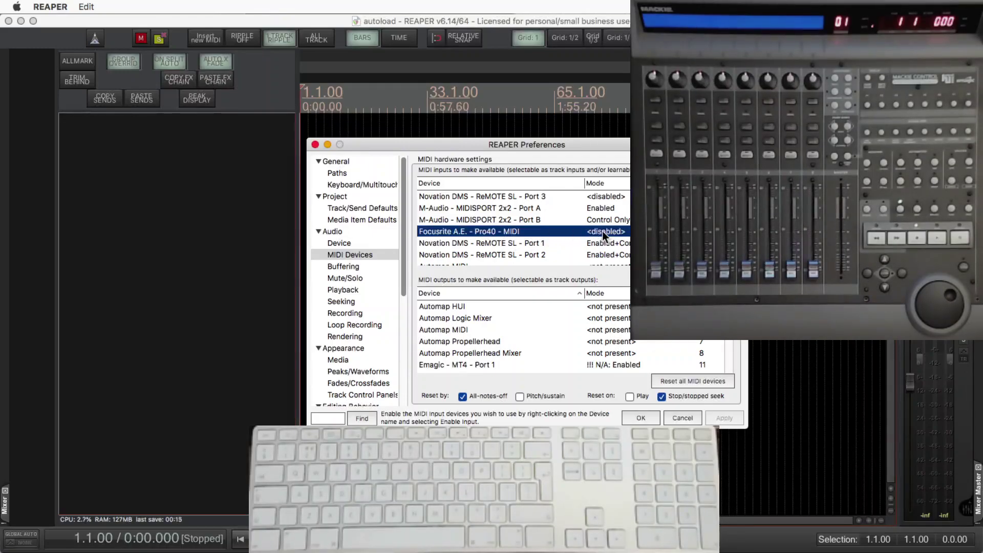
pyautogui.scroll(-1, 570, 343)
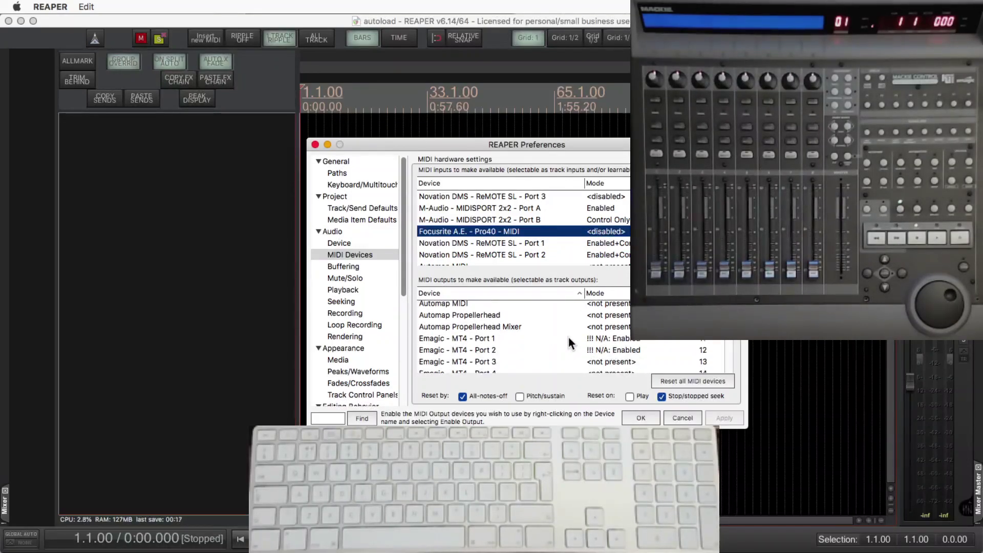
pyautogui.scroll(-5, 570, 342)
pyautogui.scroll(-5, 569, 338)
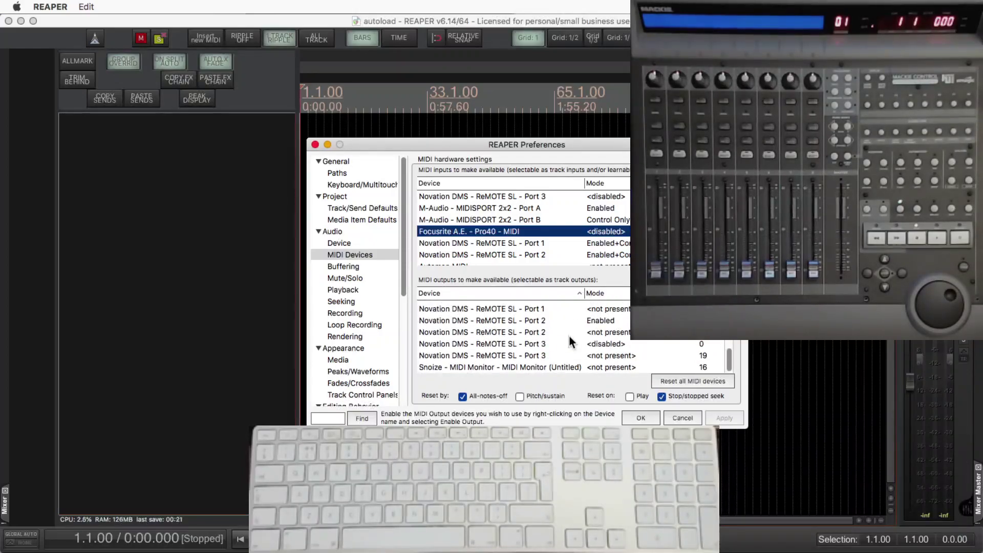
pyautogui.scroll(10, 571, 341)
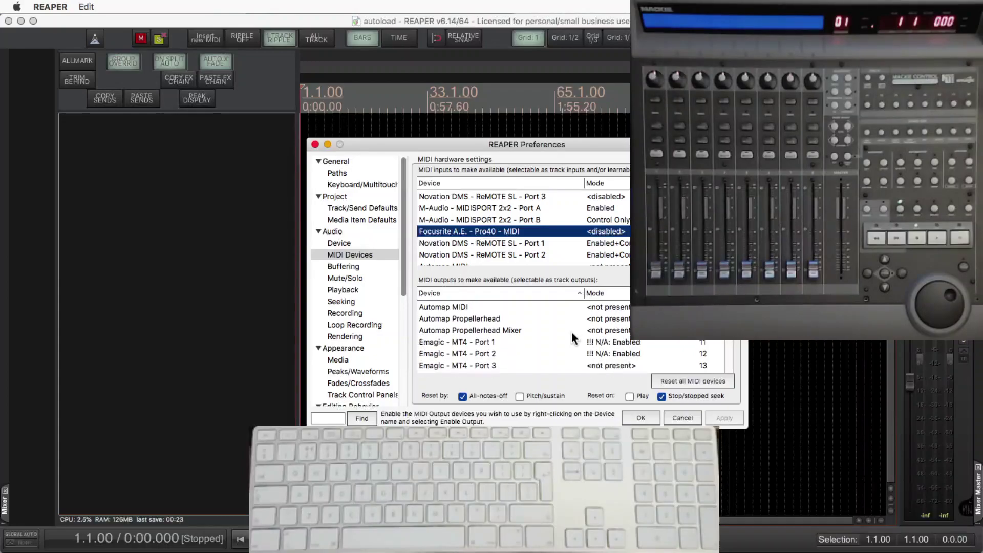
pyautogui.scroll(-3, 571, 338)
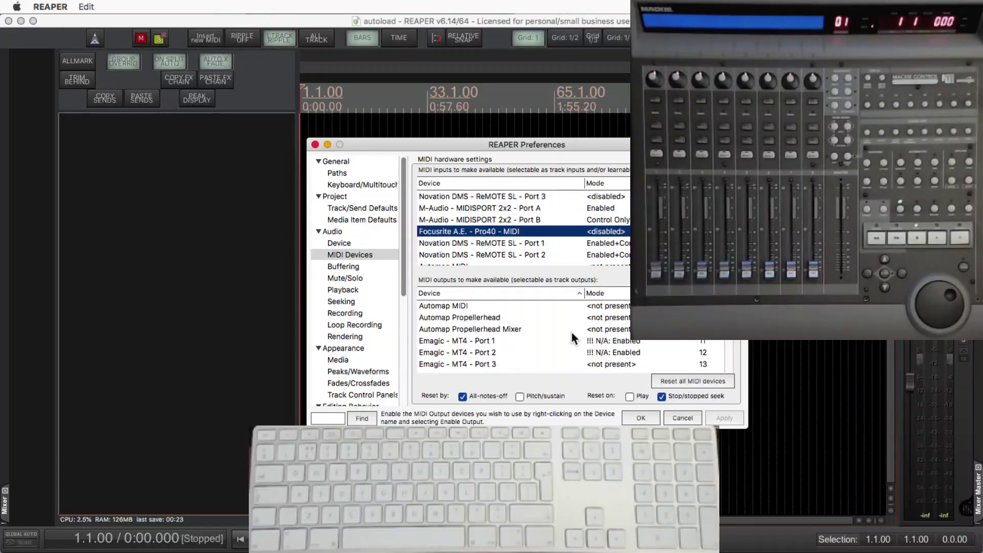
pyautogui.click(609, 343)
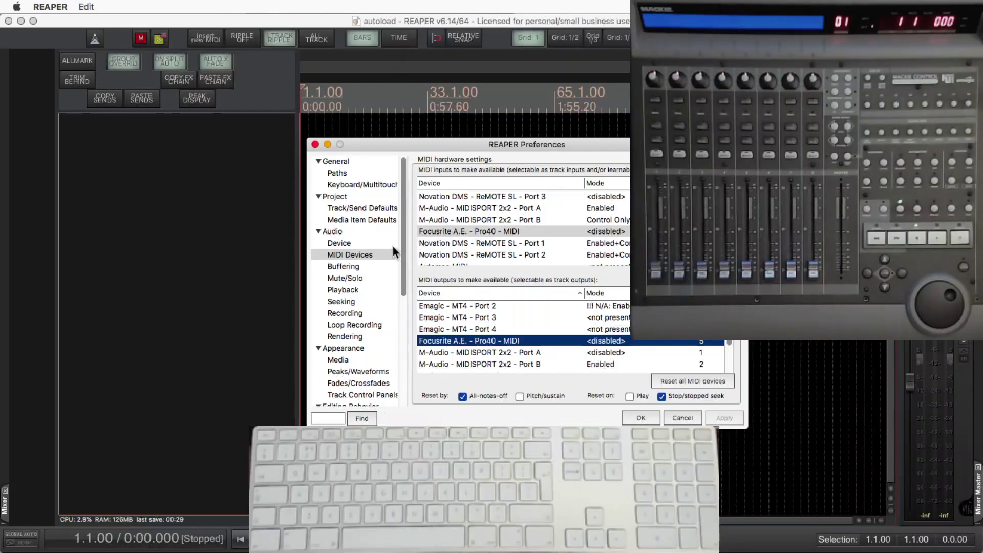
# Remove the existing Mackie Control entry from the Control/OSC/web control surfaces.
pyautogui.scroll(-5, 404, 251)
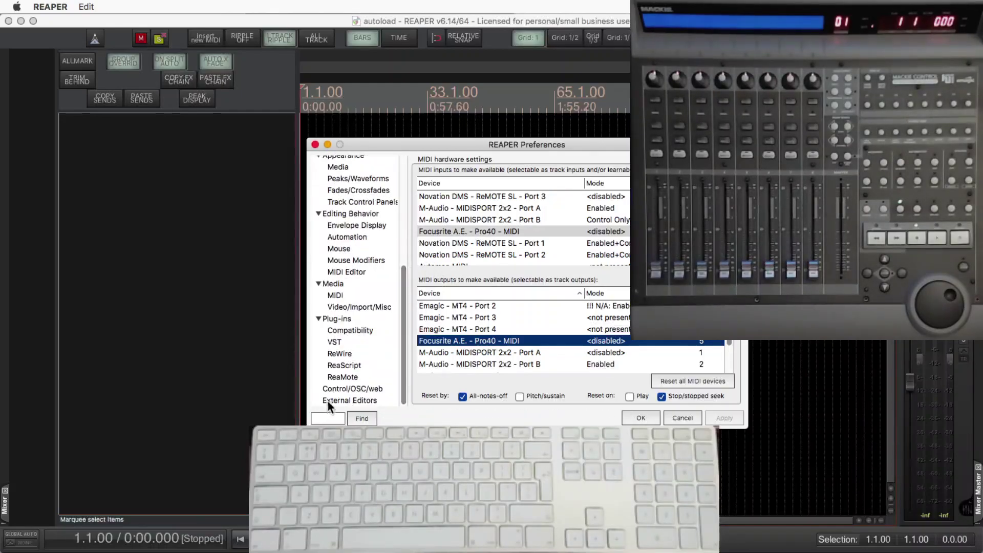
pyautogui.click(340, 389)
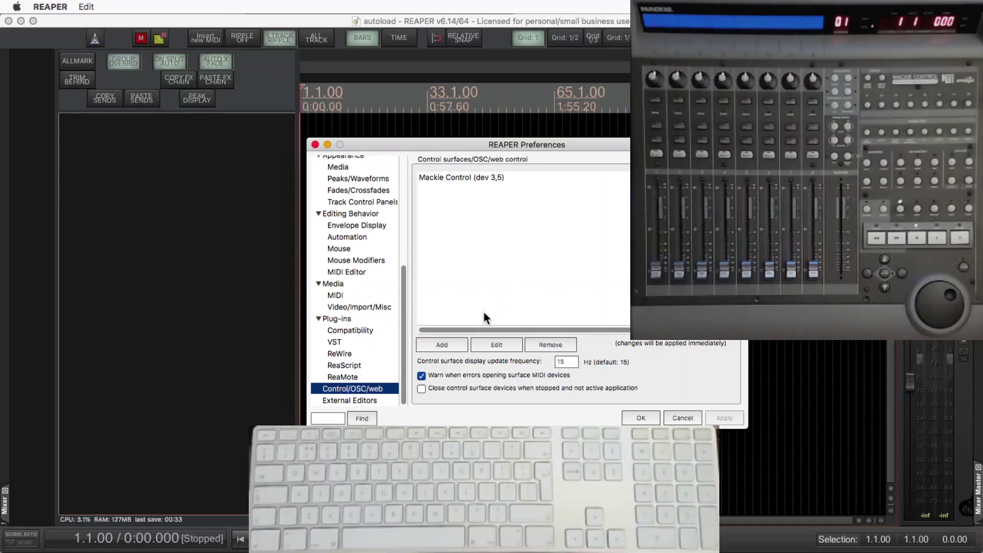
pyautogui.click(468, 178)
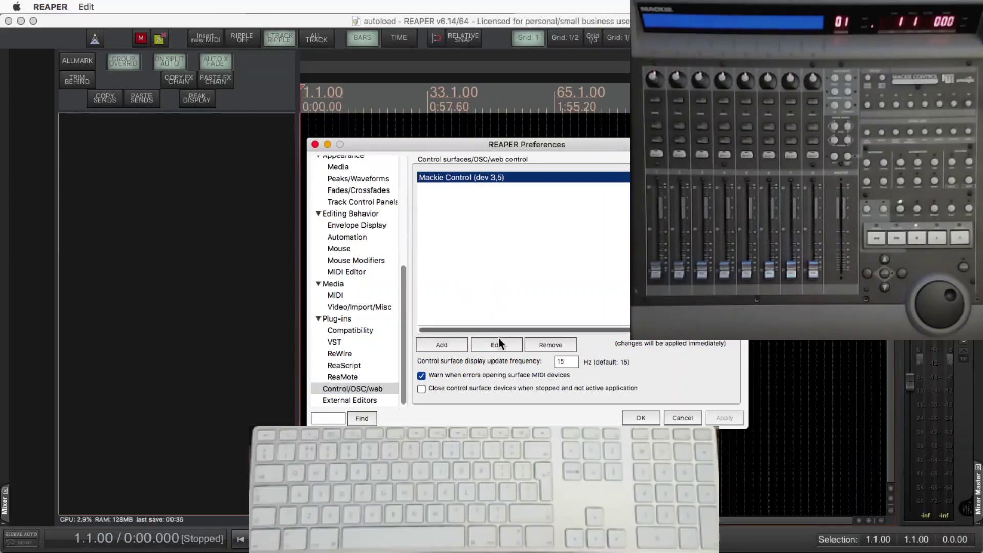
pyautogui.click(543, 343)
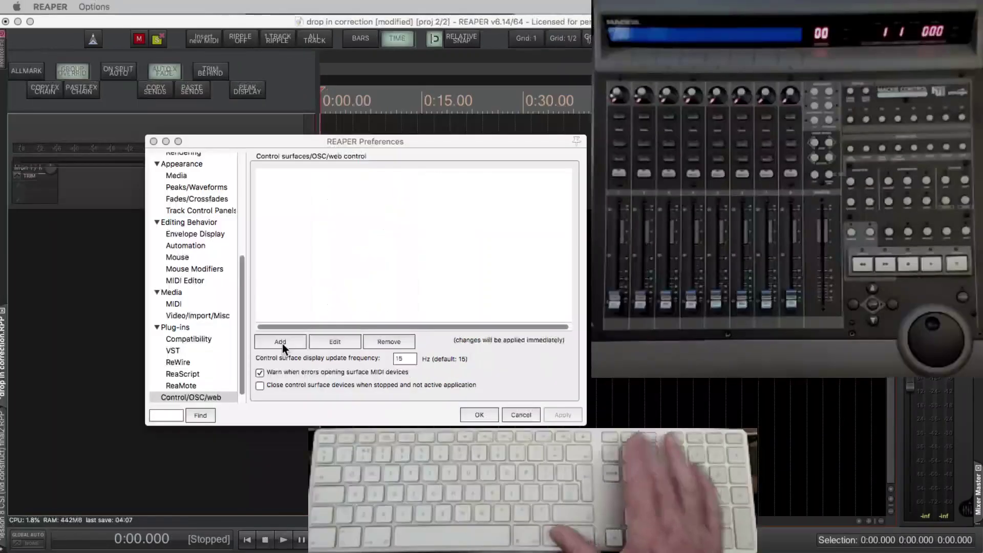
# Start adding a new control surface and set its mode to Control Surface Integrator.
pyautogui.press('space')
pyautogui.click(283, 348)
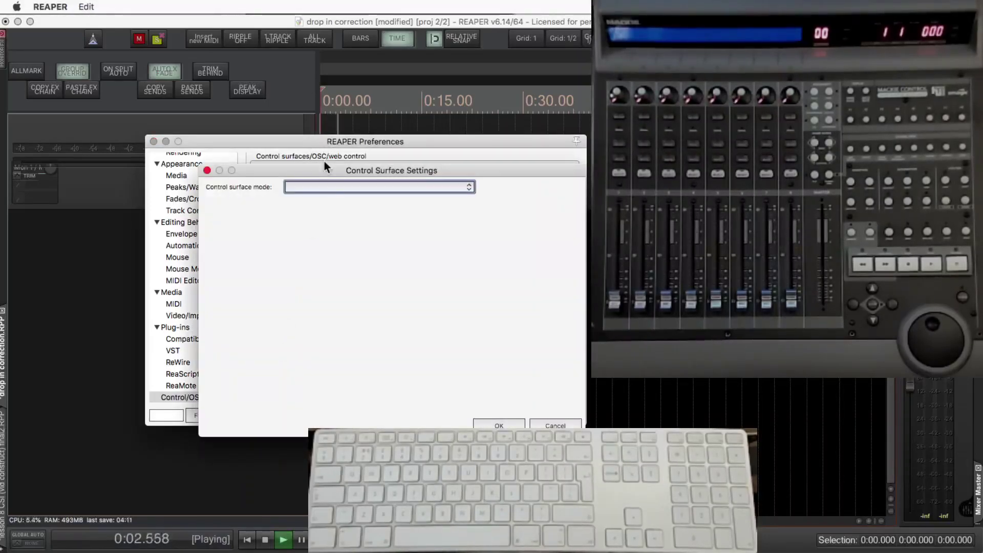
pyautogui.click(327, 187)
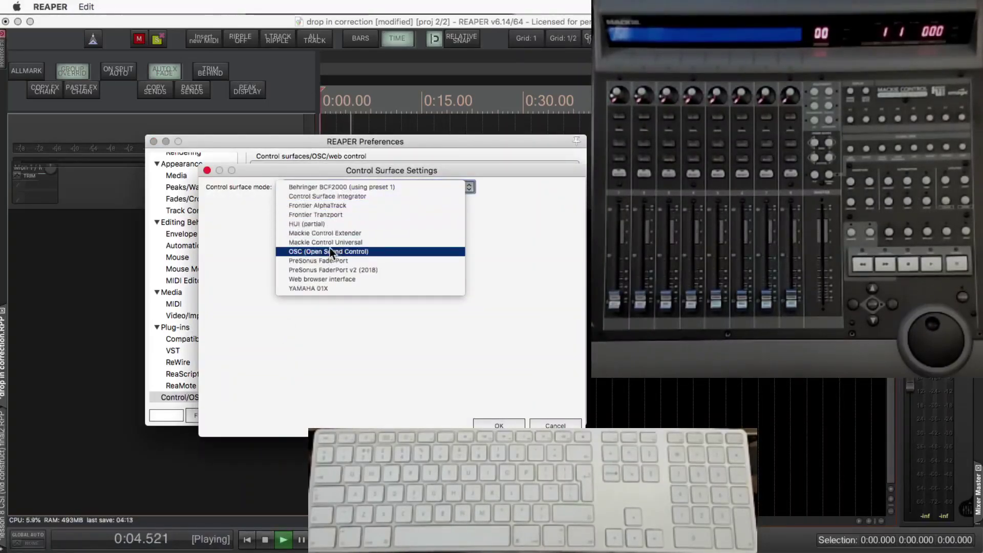
pyautogui.click(338, 196)
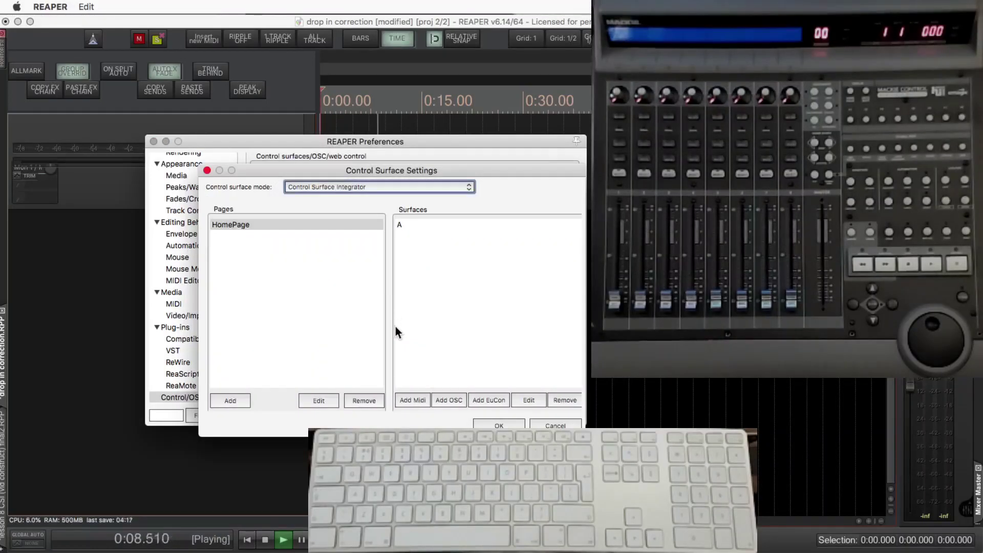
# Review the HomePage page's track visibility, coloring and sync options and accept them as they are.
pyautogui.click(246, 226)
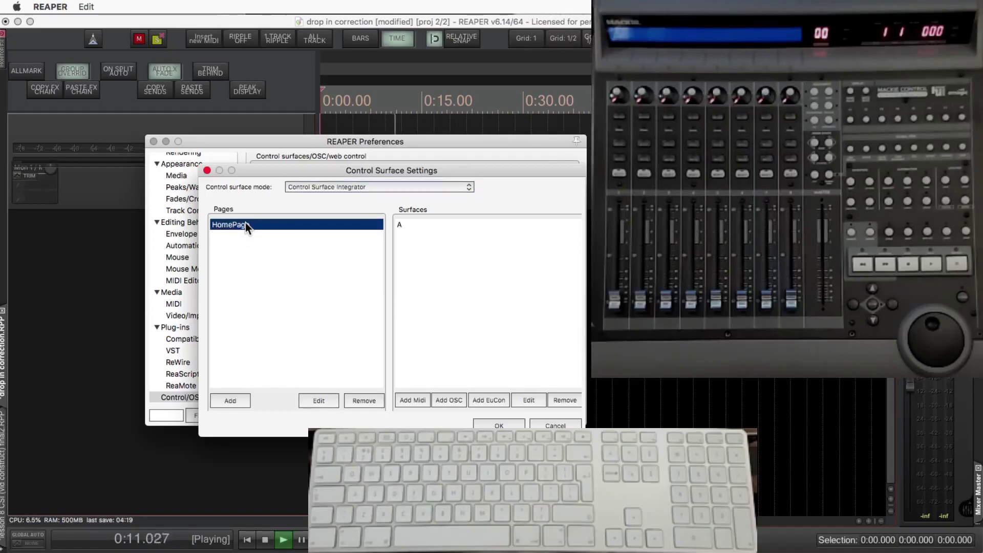
pyautogui.click(318, 400)
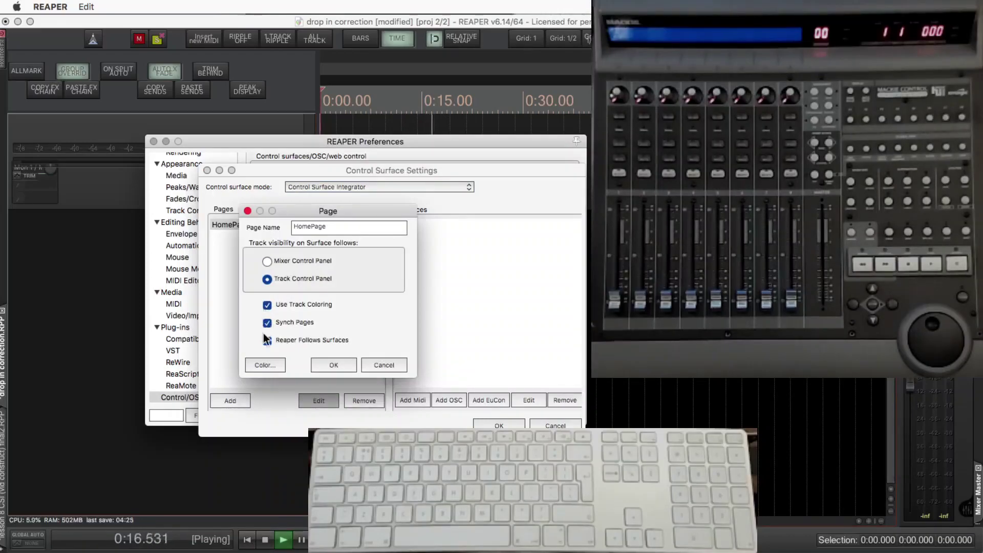
pyautogui.click(334, 365)
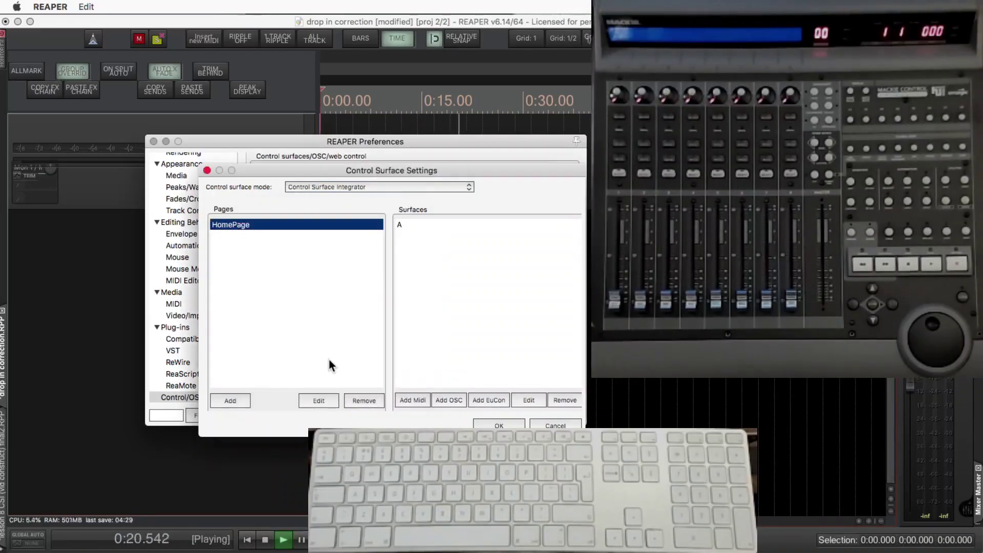
# Add a MIDI surface named A with 8 channels, 8 sends and 8 FX menu items.
pyautogui.click(413, 400)
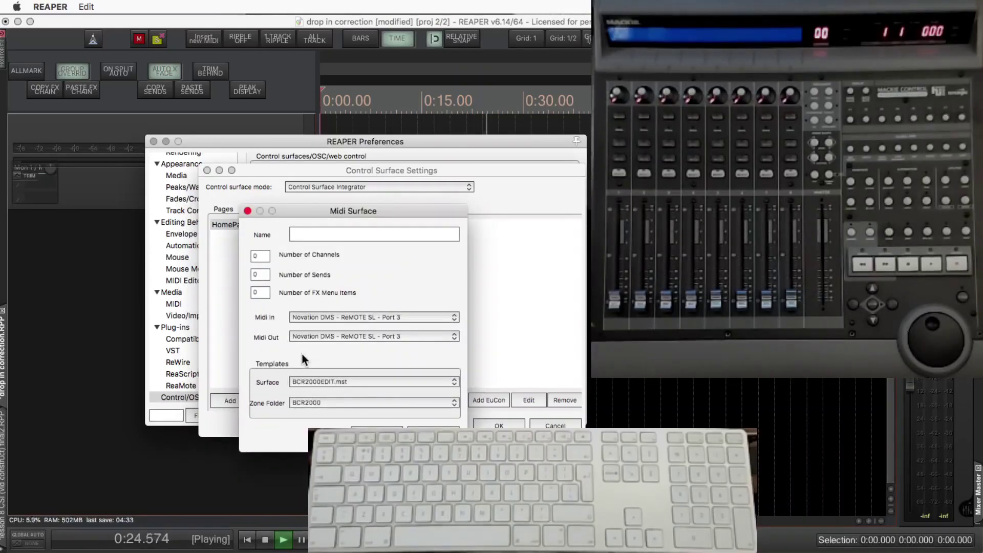
pyautogui.click(303, 232)
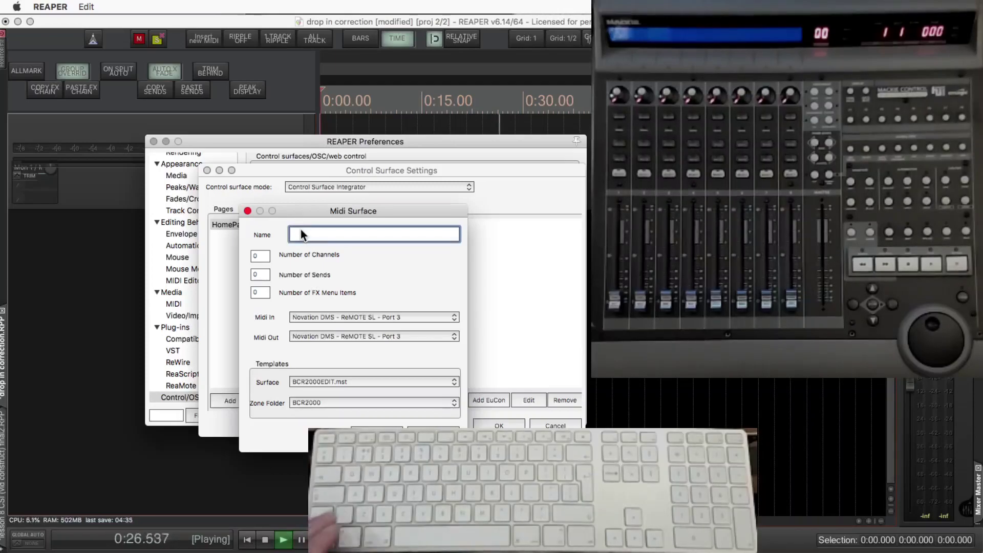
pyautogui.write('A')
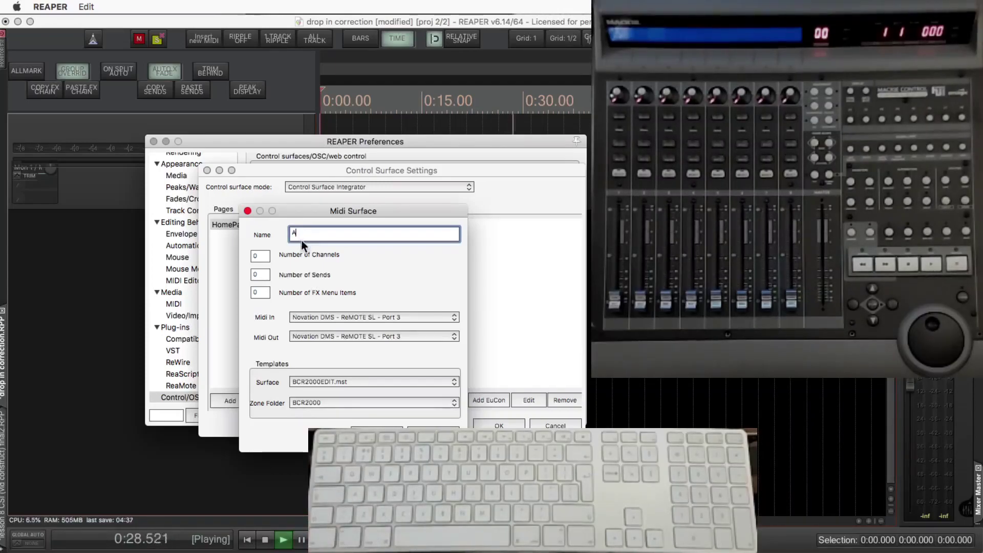
pyautogui.click(258, 258)
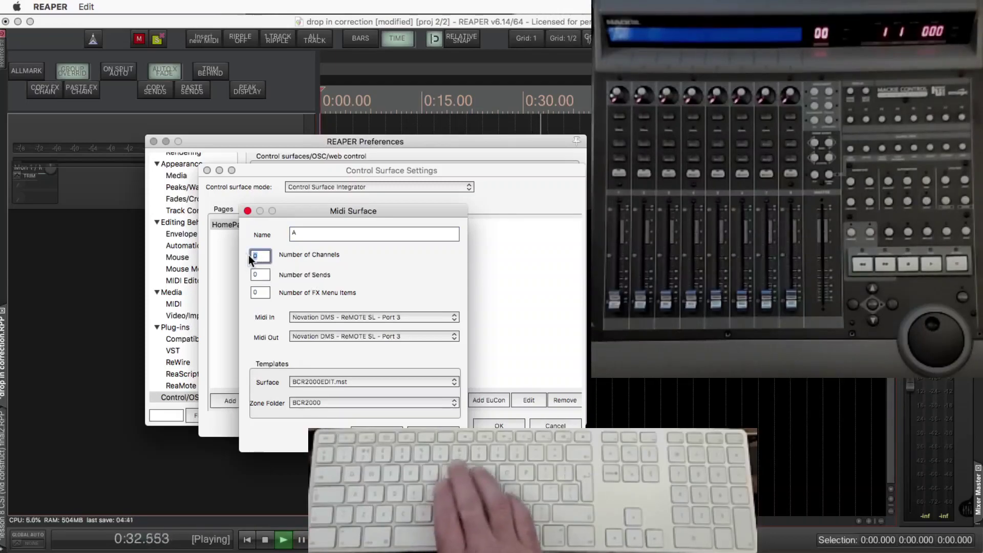
pyautogui.write('8')
pyautogui.click(264, 276)
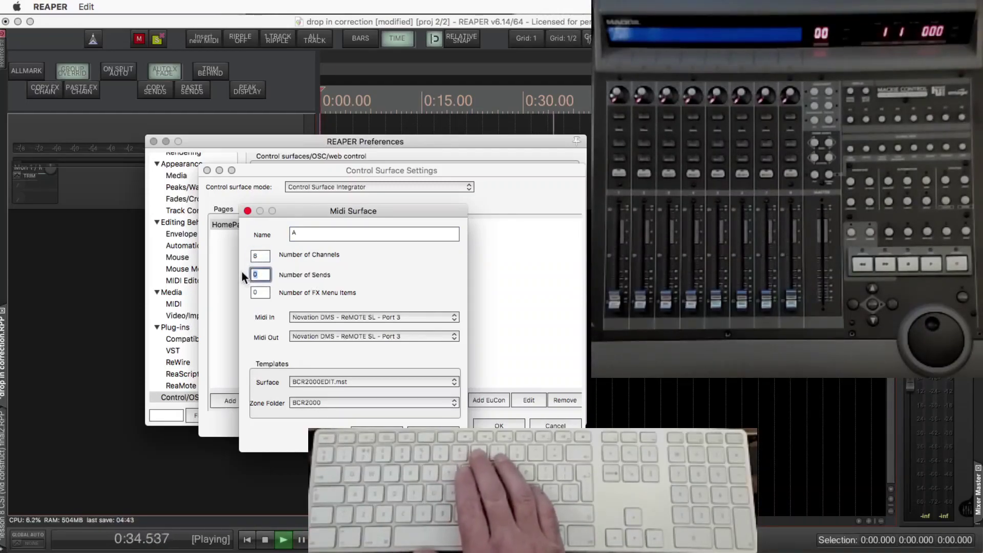
pyautogui.write('8')
pyautogui.click(260, 293)
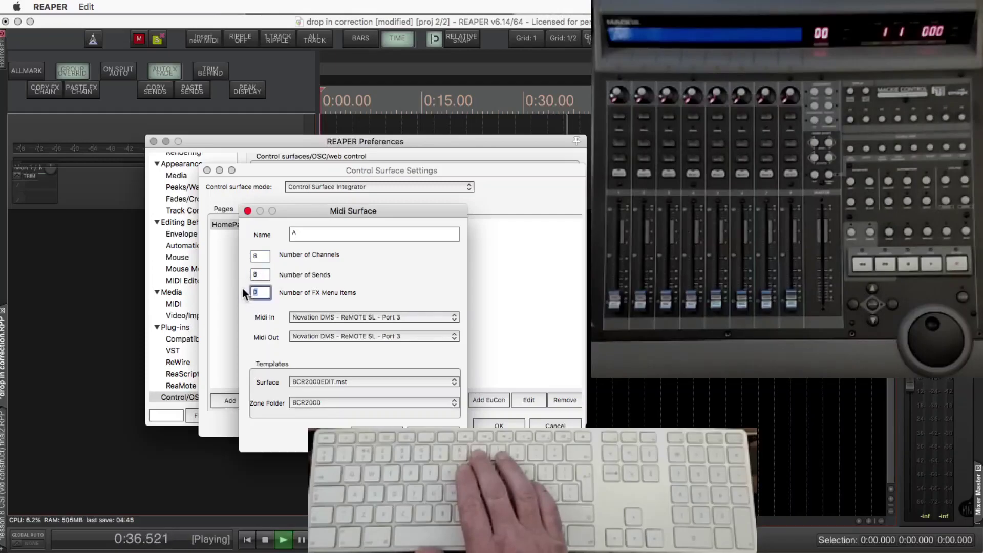
pyautogui.write('8')
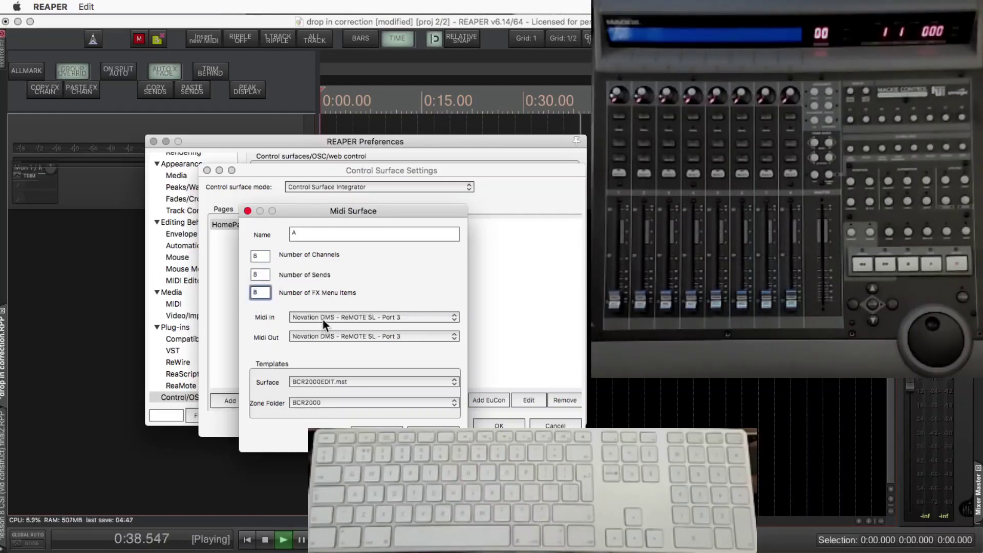
# Set both the surface's Midi In and Midi Out to Focusrite A.E. - Pro40 - MIDI.
pyautogui.click(347, 318)
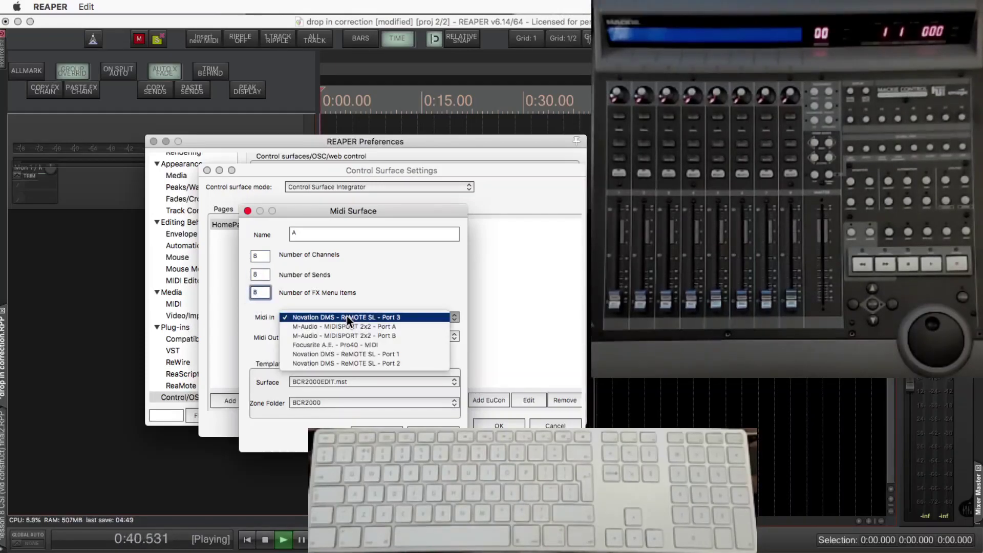
pyautogui.click(348, 345)
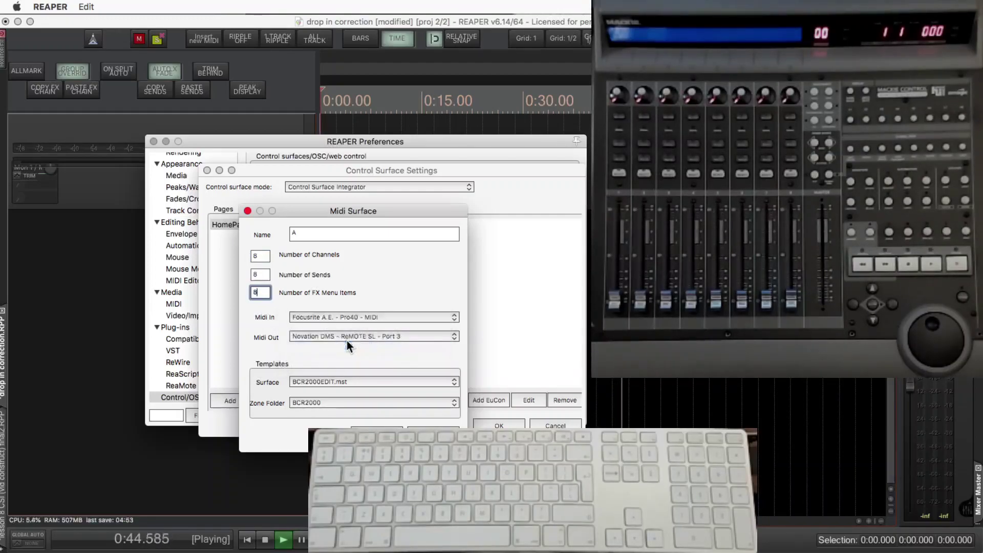
pyautogui.click(348, 338)
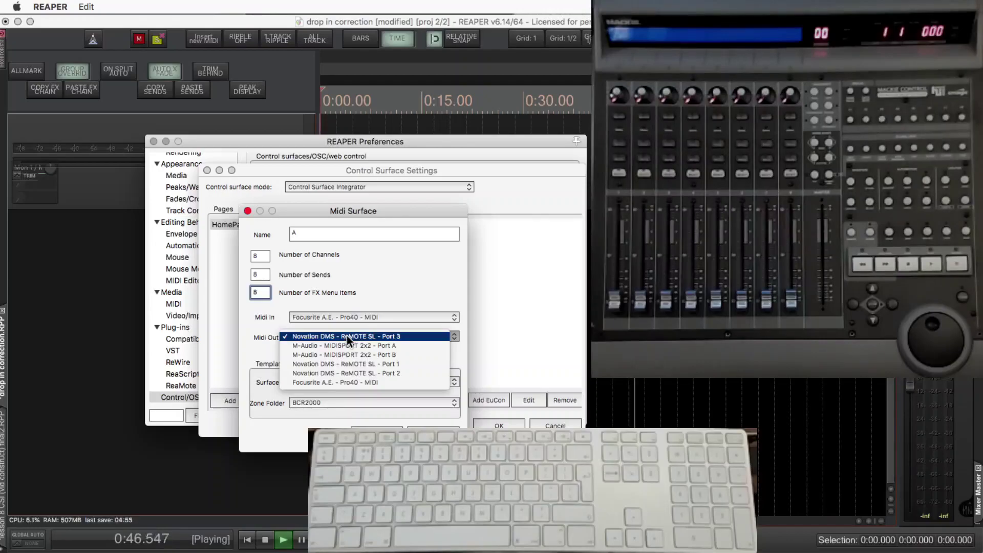
pyautogui.click(351, 391)
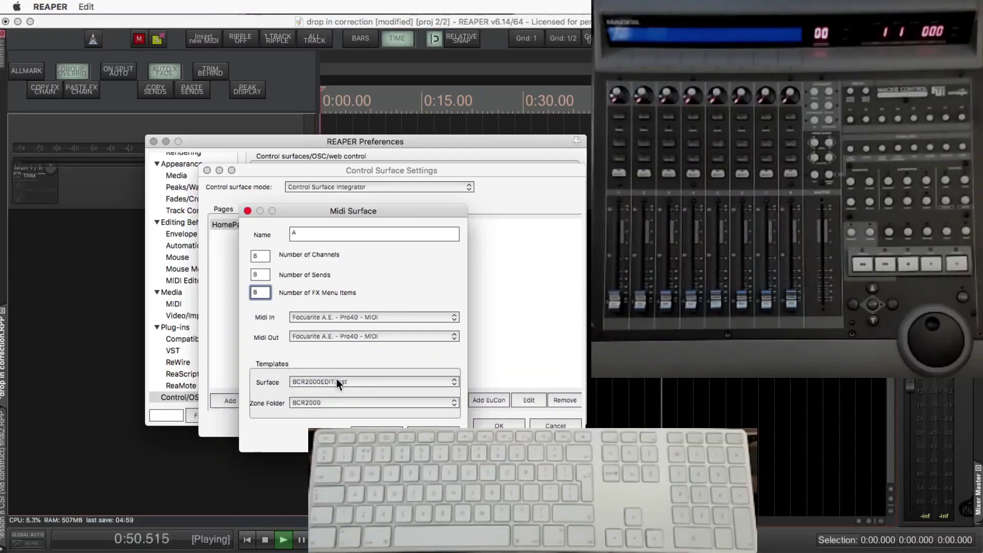
# Assign the MCU.mst surface template and the MCU zone folder, and accept the MIDI surface and control surface settings.
pyautogui.click(338, 382)
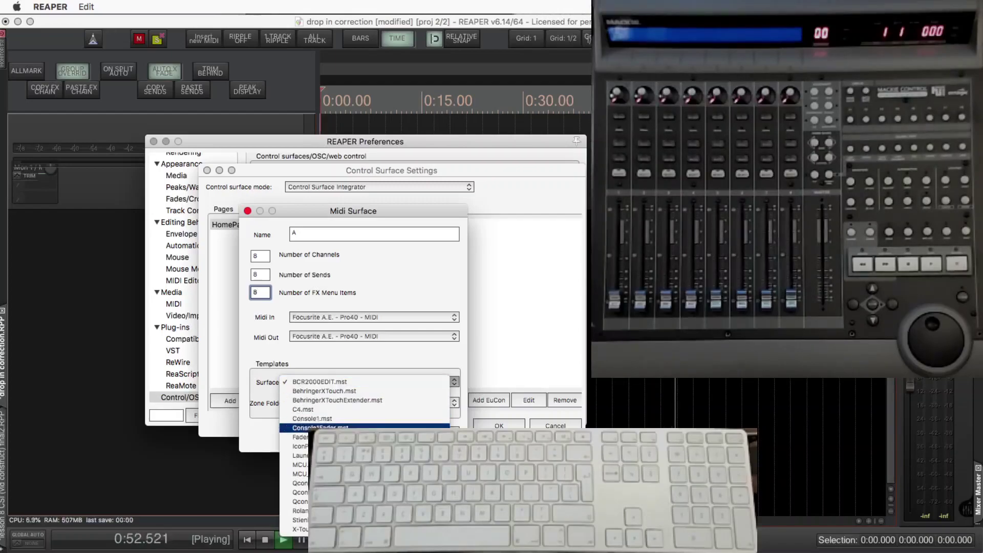
pyautogui.click(299, 464)
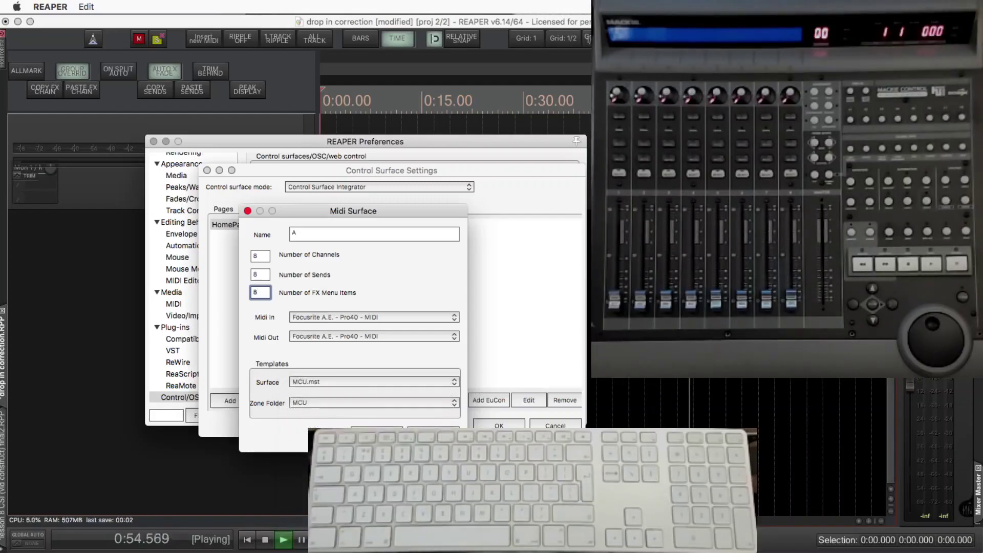
pyautogui.click(331, 403)
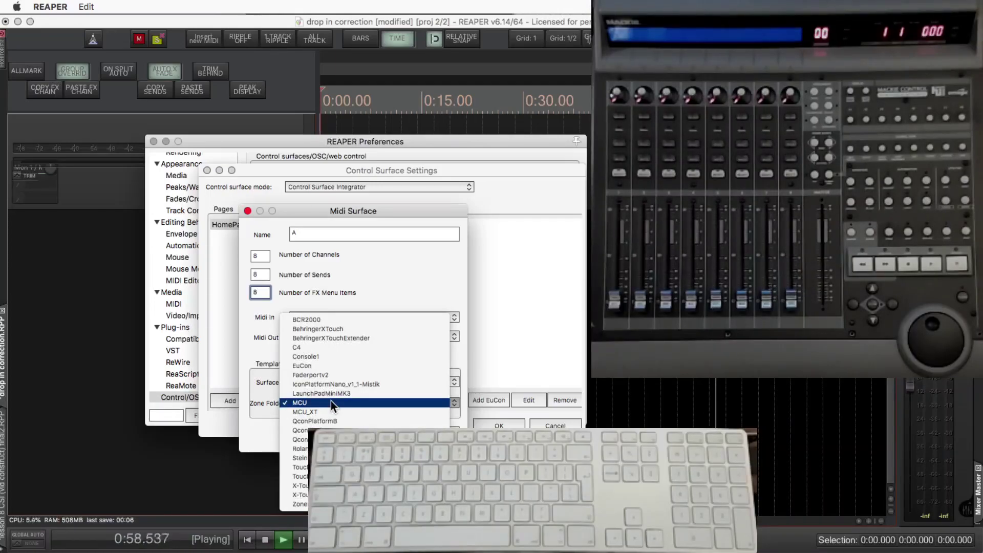
pyautogui.click(333, 404)
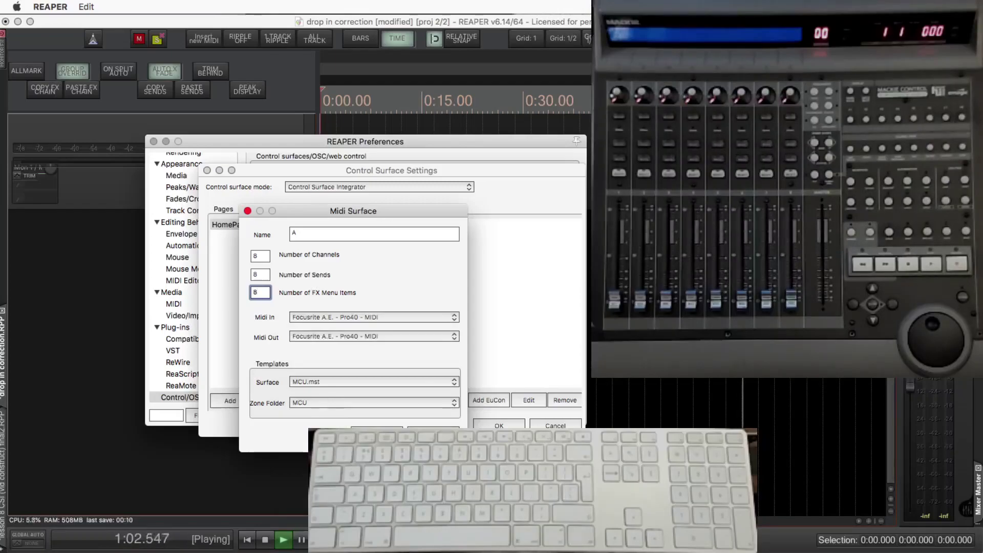
pyautogui.click(377, 432)
pyautogui.click(487, 425)
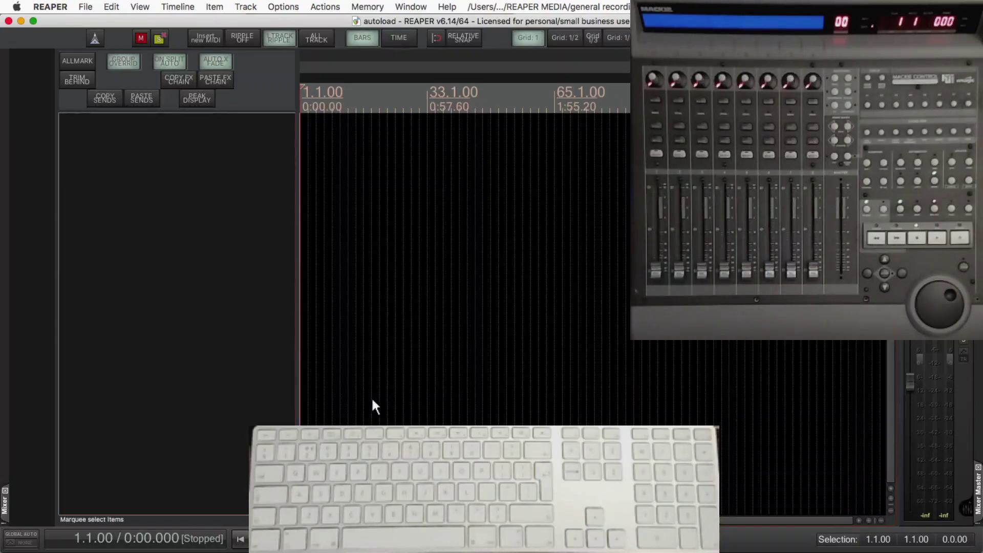
# Insert eight new tracks in the empty autoload project.
pyautogui.press('super+t')
pyautogui.press('super+t')
pyautogui.press('super+t')
pyautogui.press('super+t')
pyautogui.press('super+t')
pyautogui.press('super+t')
pyautogui.press('super+t')
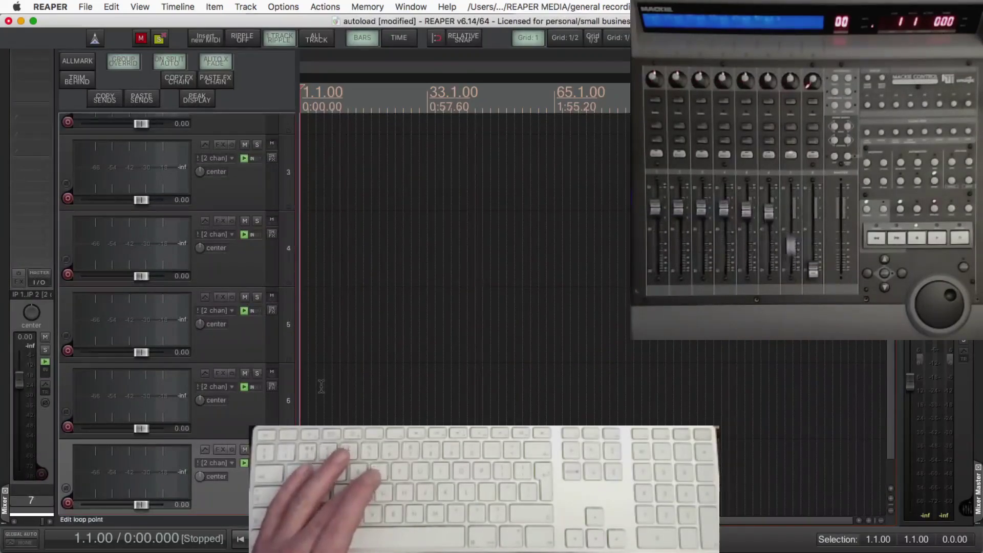
pyautogui.press('super+t')
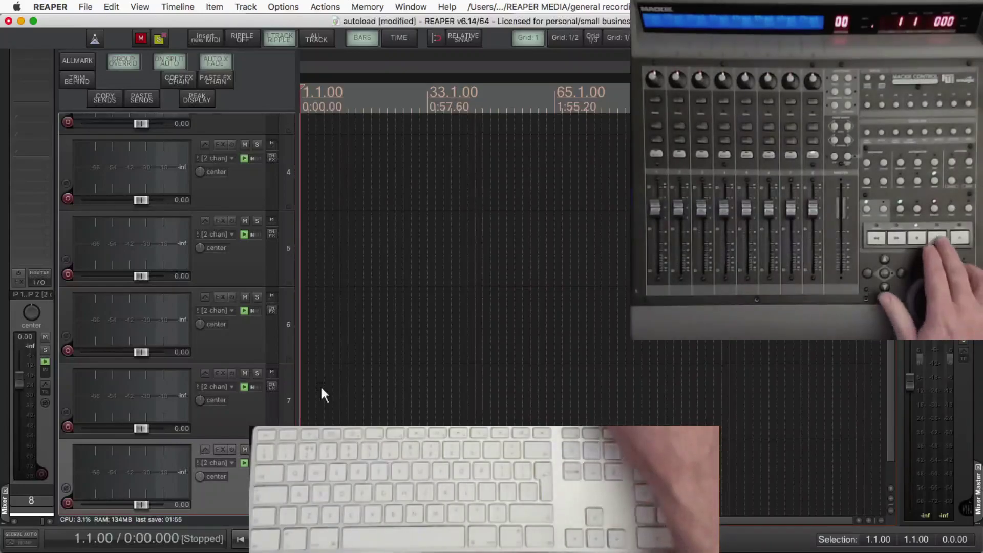
# Test the transport by starting and stopping playback and moving the edit cursor forward and back to the project start.
pyautogui.press('space')
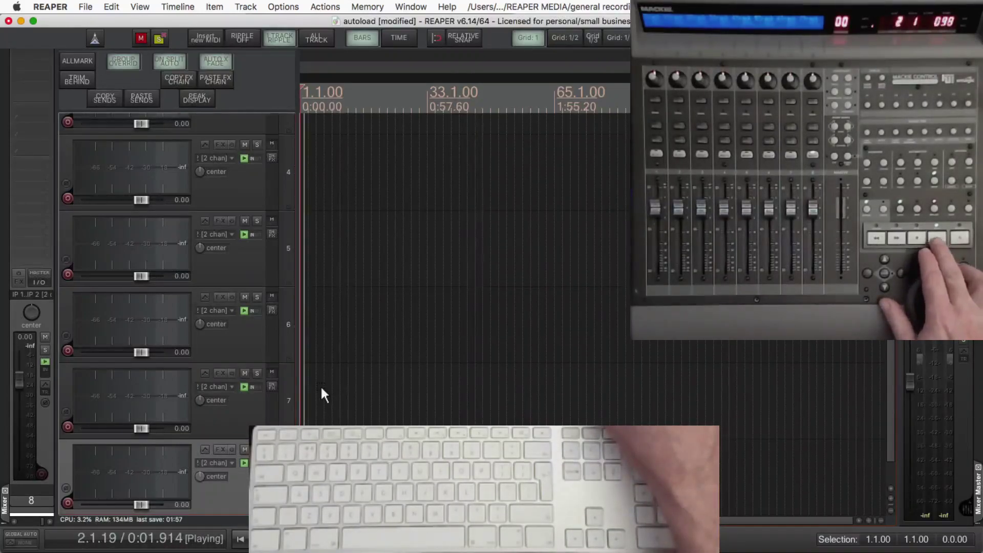
pyautogui.press('space')
pyautogui.press('Right')
pyautogui.press('Right')
pyautogui.press('Right')
pyautogui.press('Right')
pyautogui.press('Right')
pyautogui.press('Right')
pyautogui.press('Right')
pyautogui.press('Right')
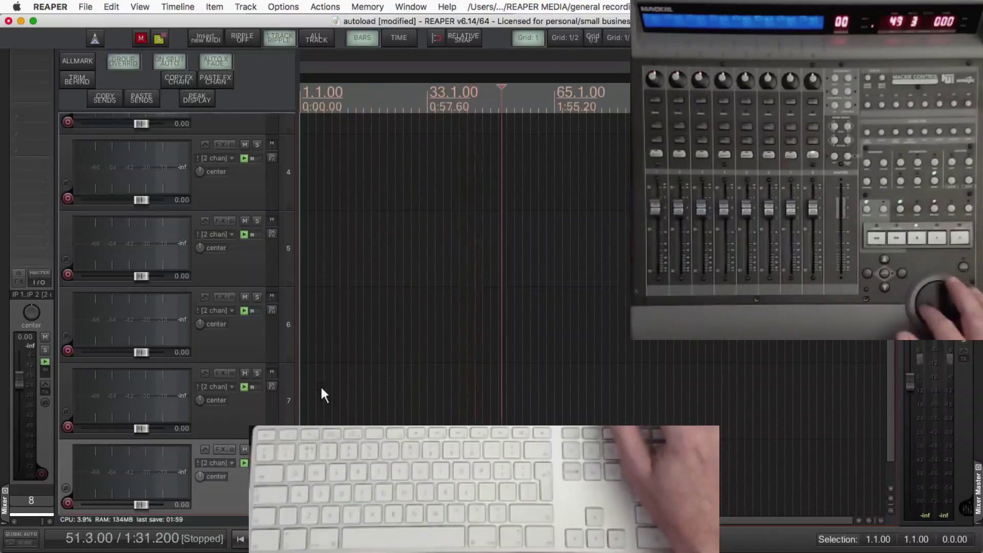
pyautogui.press('Left')
pyautogui.press('Left')
pyautogui.press('Left')
pyautogui.press('Left')
pyautogui.press('Left')
pyautogui.press('Left')
pyautogui.press('Left')
pyautogui.press('Left')
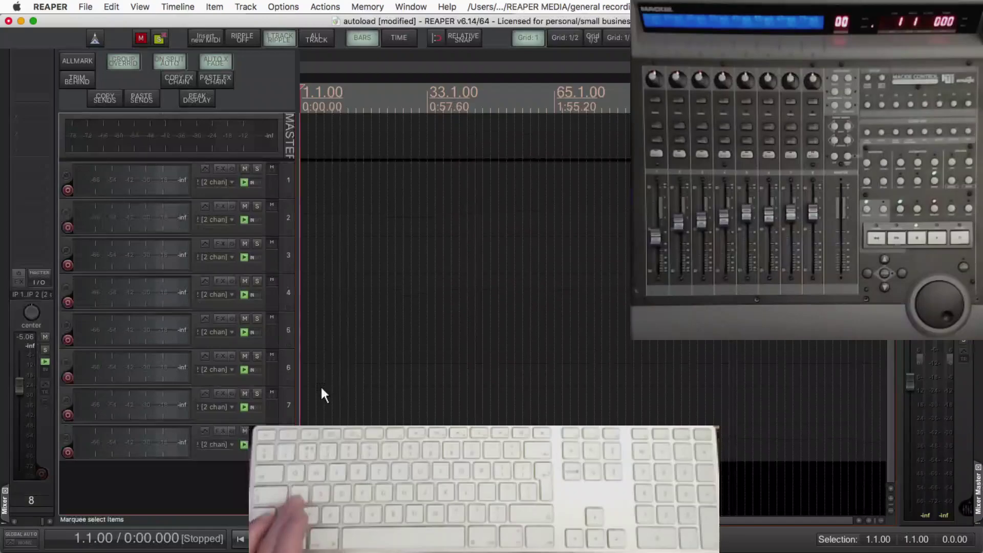
# Select all tracks in the project and delete them.
pyautogui.press('super+a')
pyautogui.press('Delete')
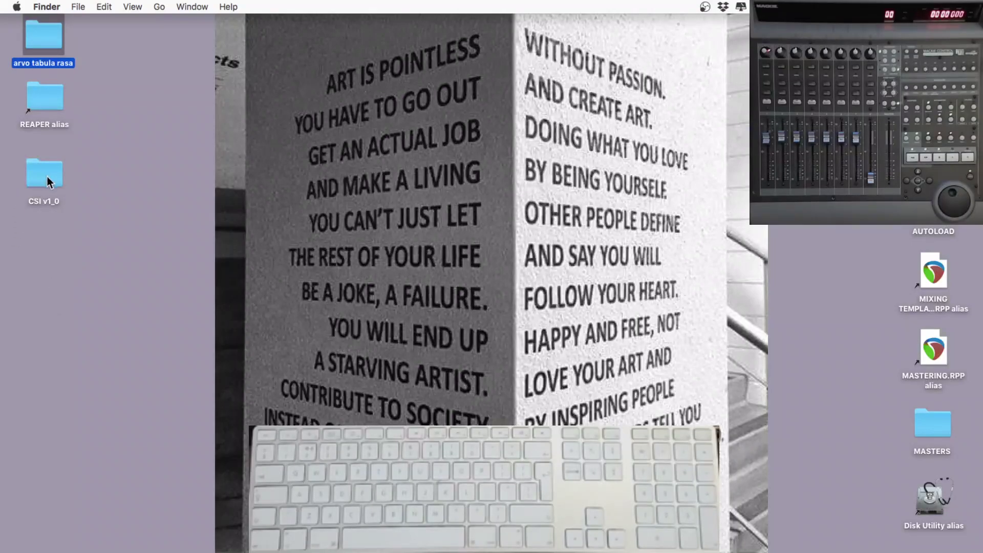
# Switch to Finder and open the CSI folder inside the desktop folder CSI v1_0.
pyautogui.click(47, 177)
pyautogui.doubleClick(47, 177)
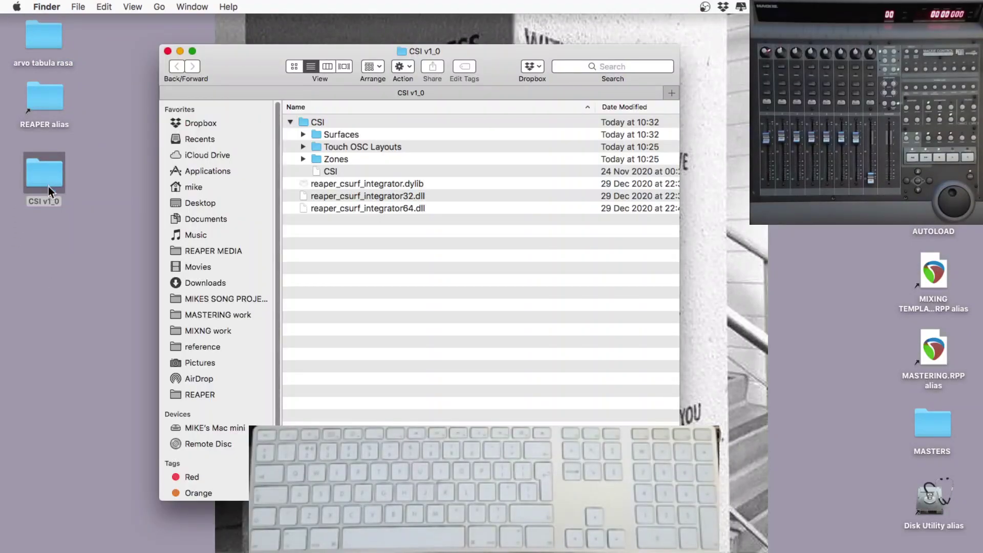
pyautogui.doubleClick(304, 122)
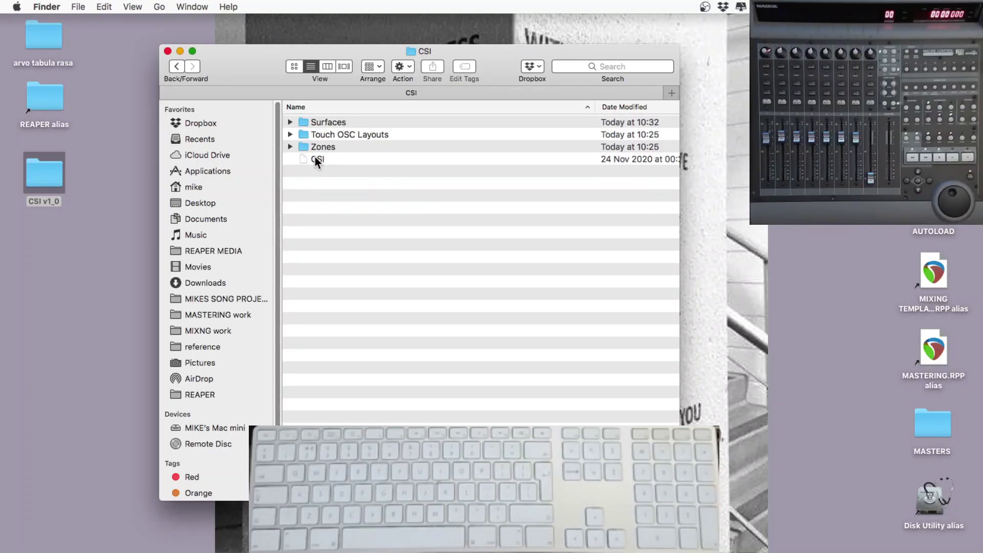
# Expand the Surfaces folder and look through the contents of the Zones and Touch OSC Layouts folders.
pyautogui.click(290, 122)
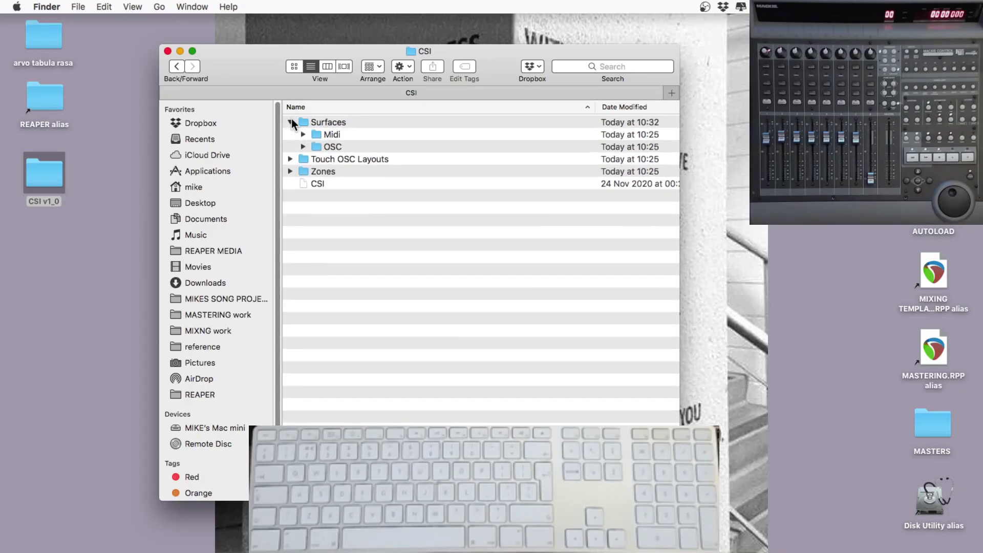
pyautogui.click(290, 171)
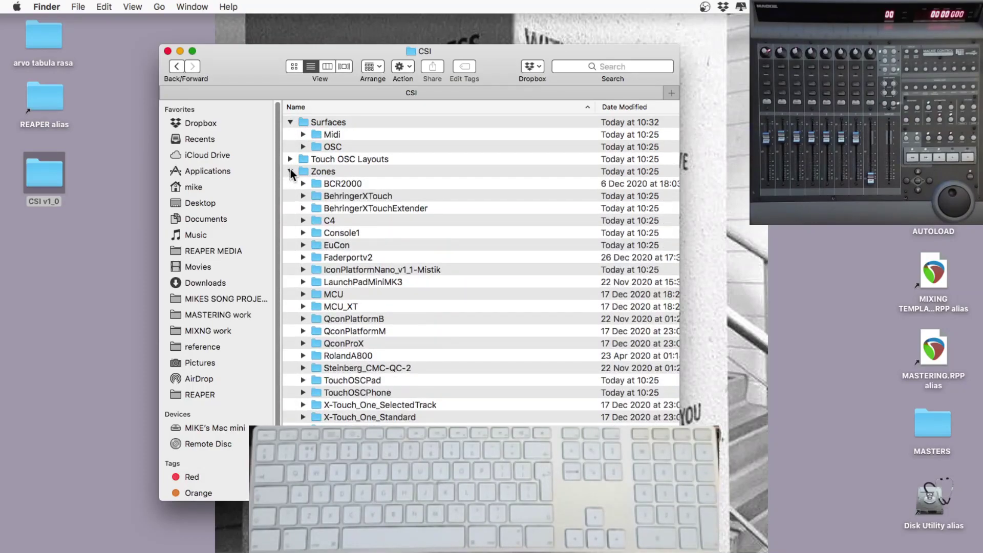
pyautogui.click(291, 170)
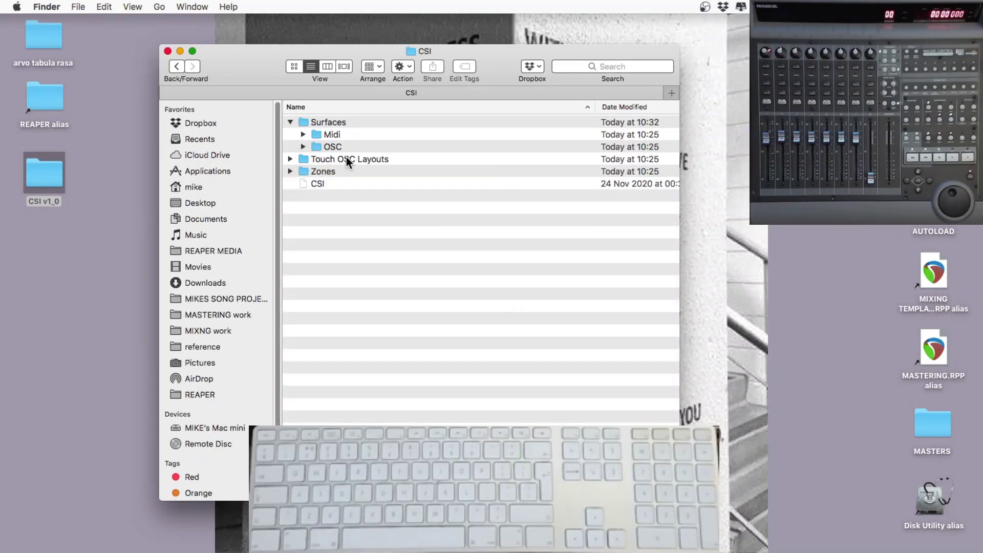
pyautogui.click(346, 159)
pyautogui.click(290, 160)
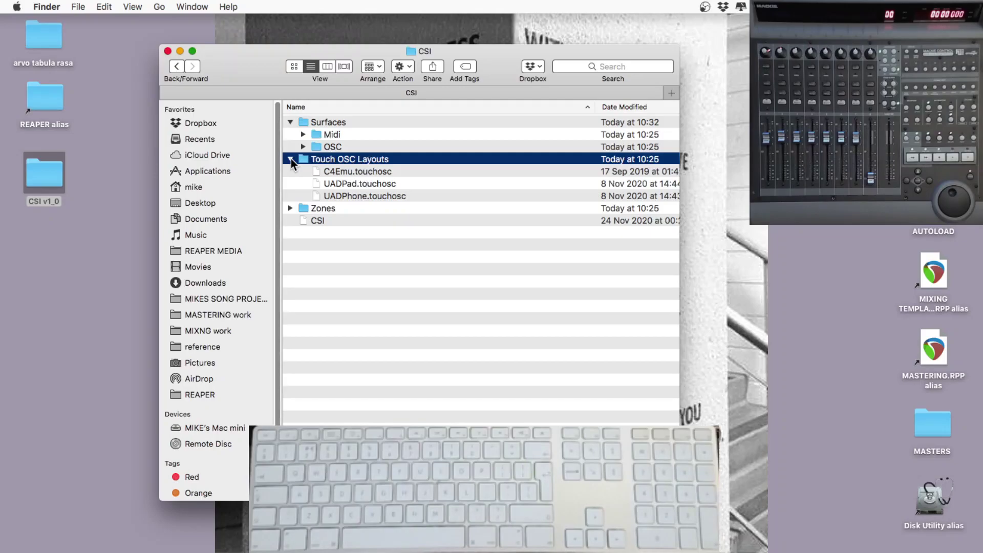
pyautogui.click(290, 158)
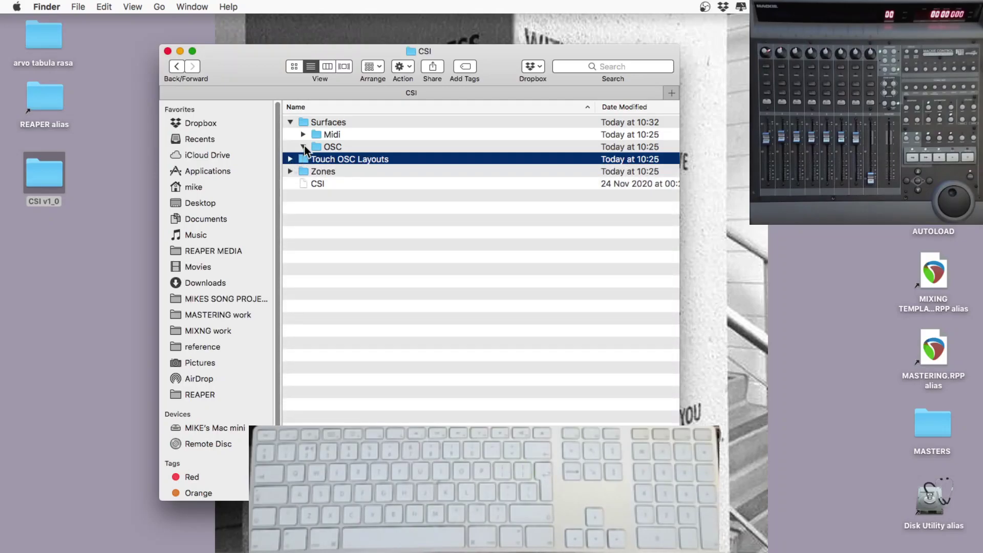
# Look through the surface templates in the OSC and Midi subfolders of Surfaces.
pyautogui.click(304, 146)
pyautogui.click(303, 146)
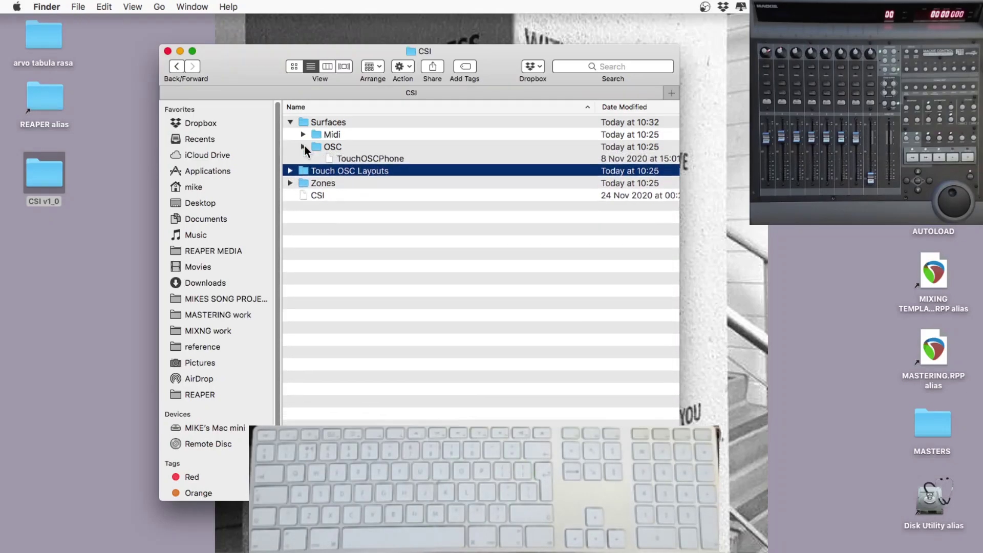
pyautogui.click(304, 134)
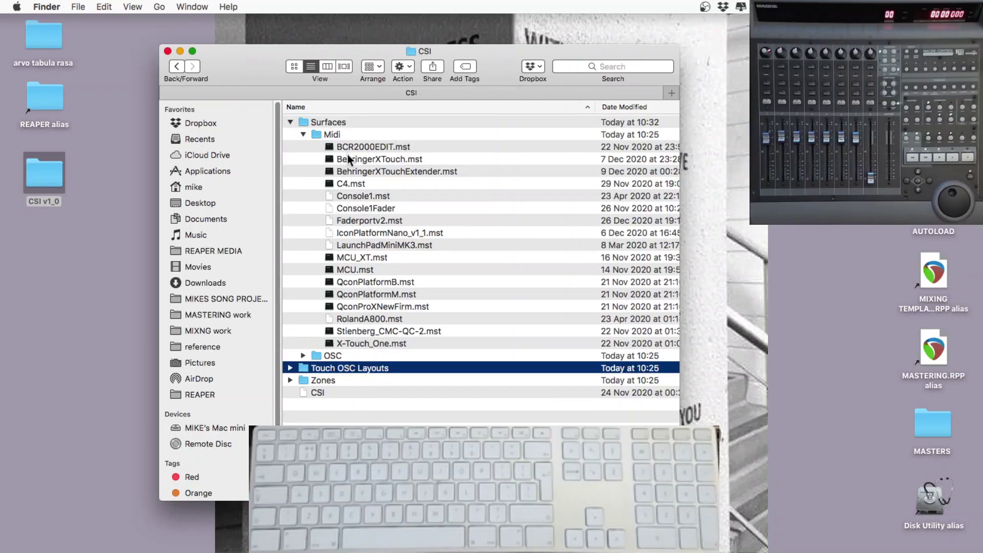
pyautogui.click(303, 135)
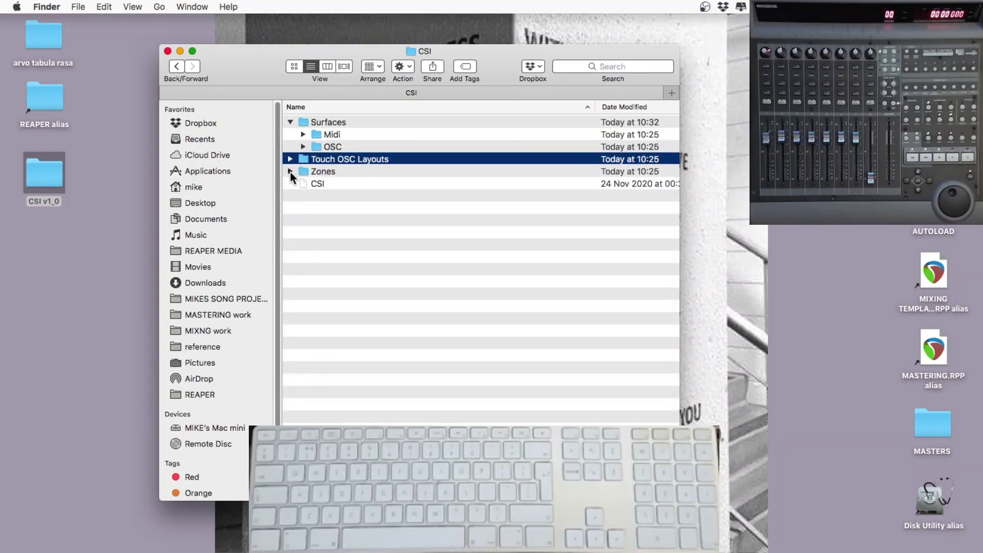
# Expand the Zones folder and its MCU subfolder, open MCU.zon in TextEdit, and enlarge its window.
pyautogui.click(290, 171)
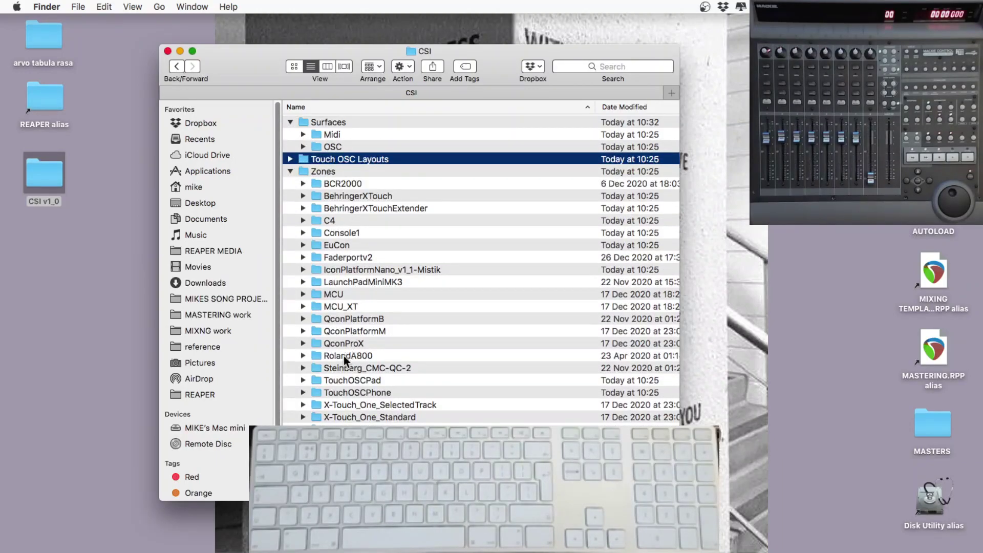
pyautogui.click(303, 294)
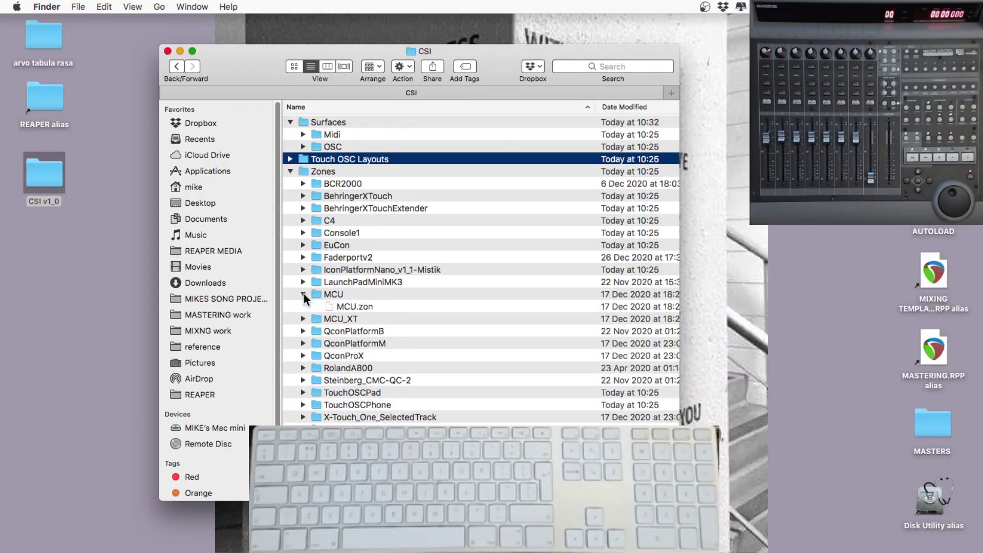
pyautogui.doubleClick(353, 308)
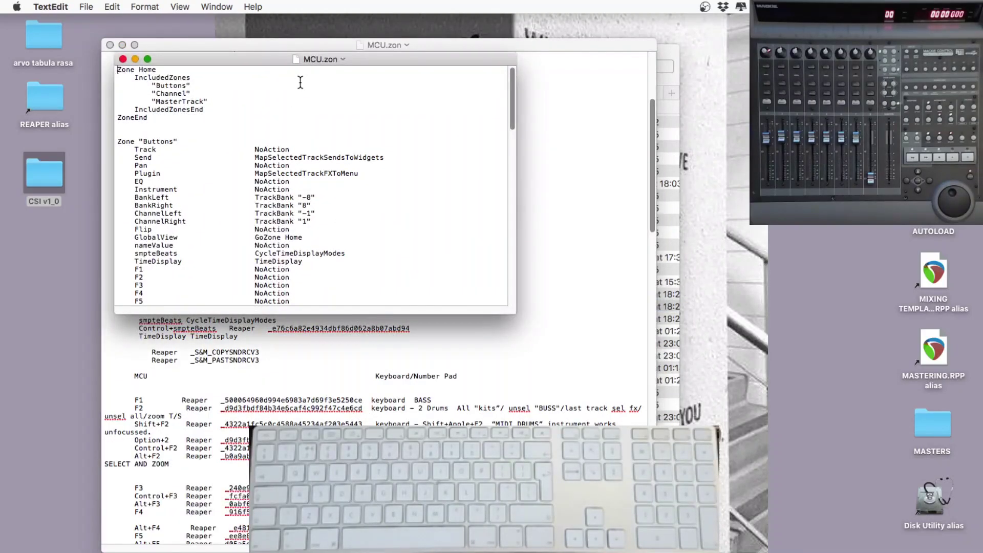
pyautogui.moveTo(365, 62); pyautogui.dragTo(334, 25)
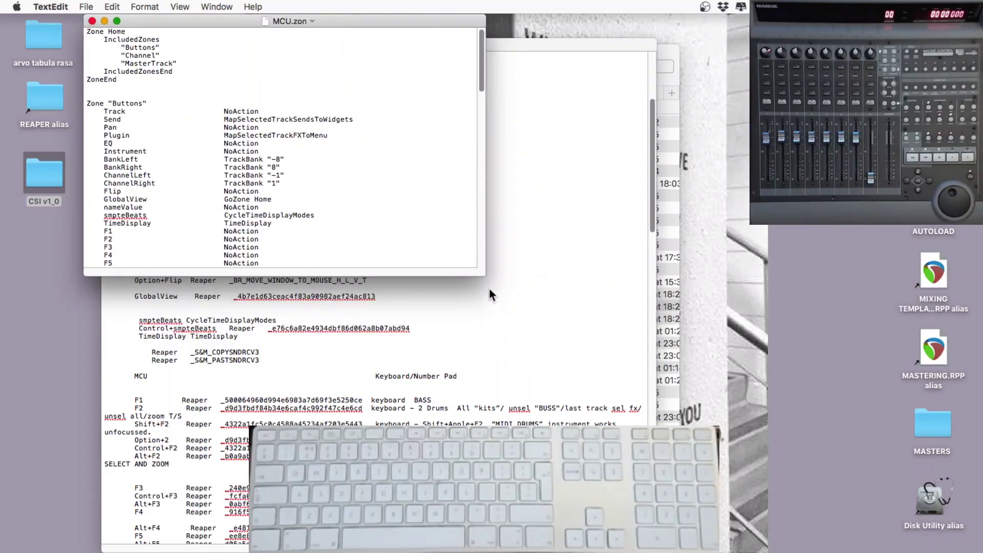
pyautogui.moveTo(484, 275); pyautogui.dragTo(618, 517)
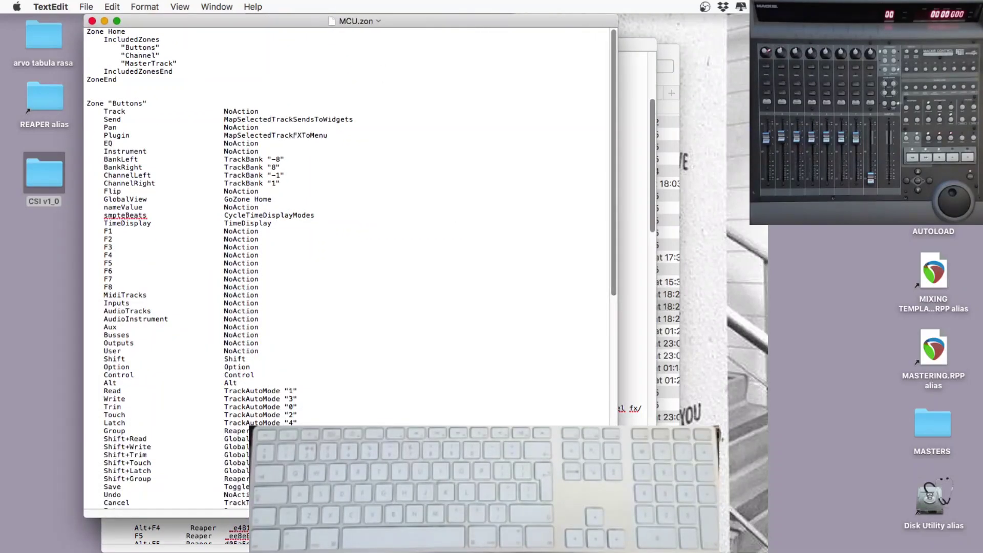
# Examine the button, channel, master track, send and FX menu assignments in MCU.zon.
pyautogui.scroll(-5, 330, 201)
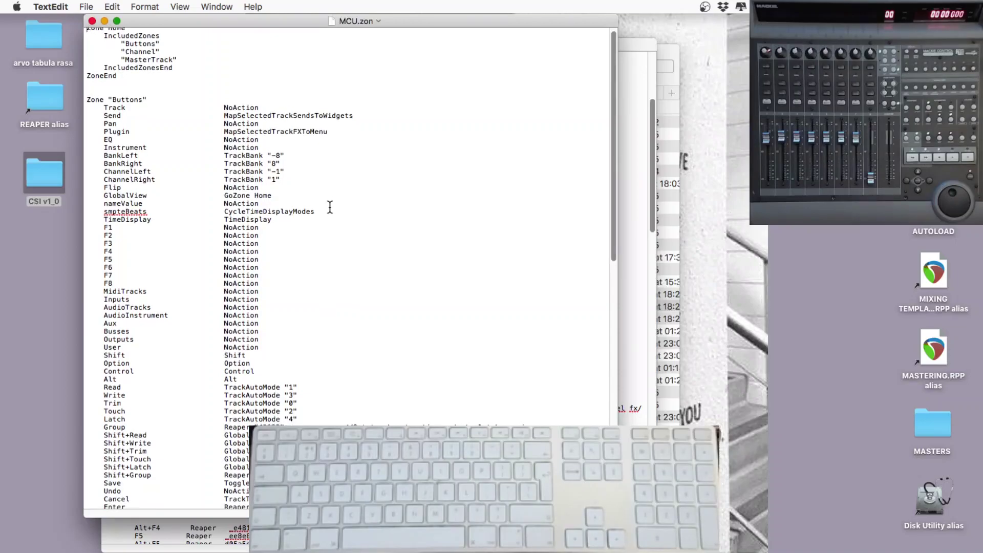
pyautogui.scroll(-10, 330, 227)
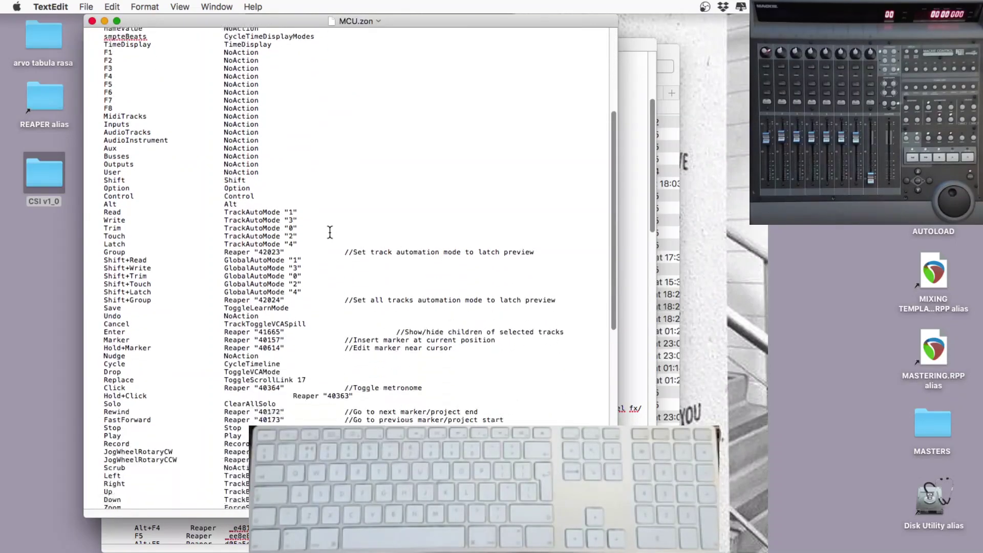
pyautogui.scroll(-10, 329, 240)
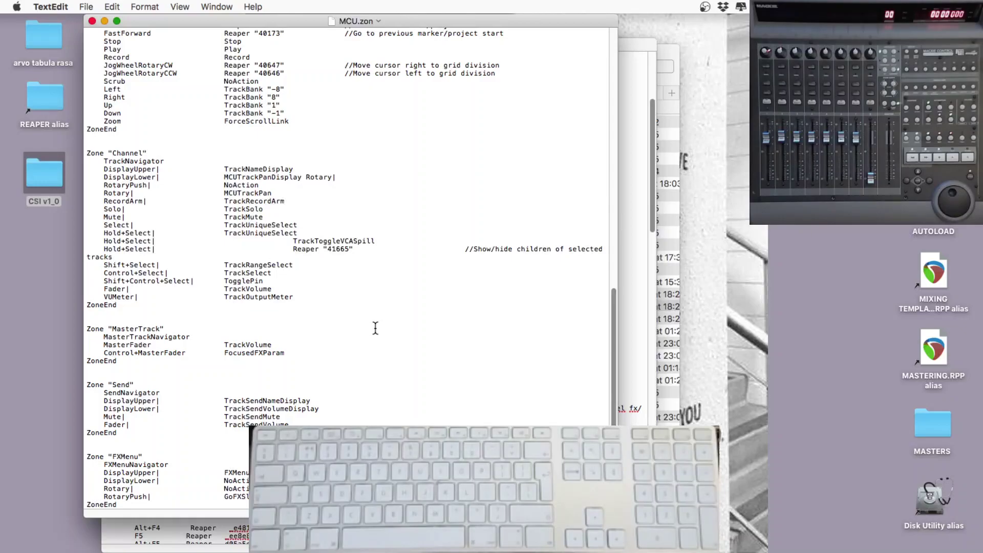
pyautogui.scroll(4, 375, 327)
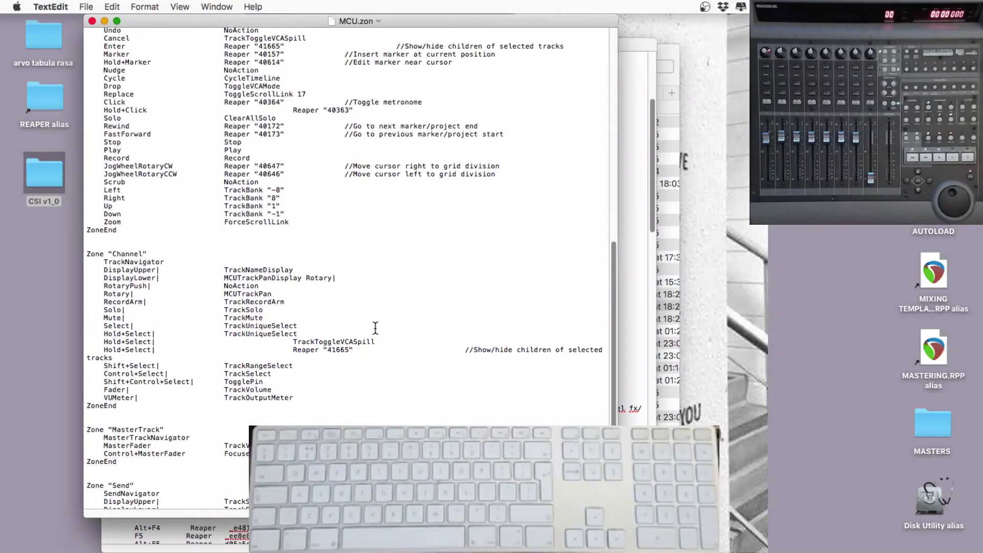
pyautogui.scroll(5, 375, 328)
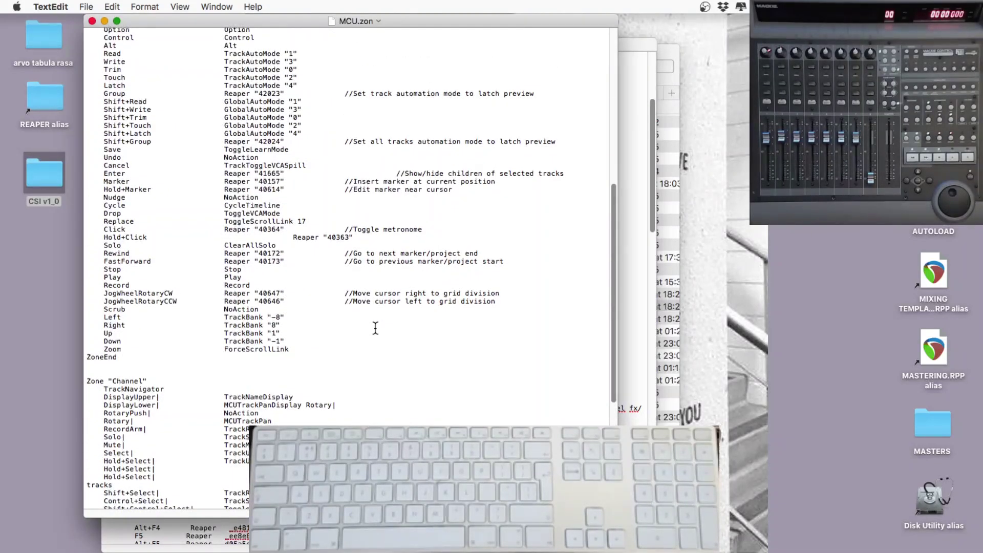
pyautogui.scroll(13, 375, 328)
pyautogui.scroll(1, 375, 328)
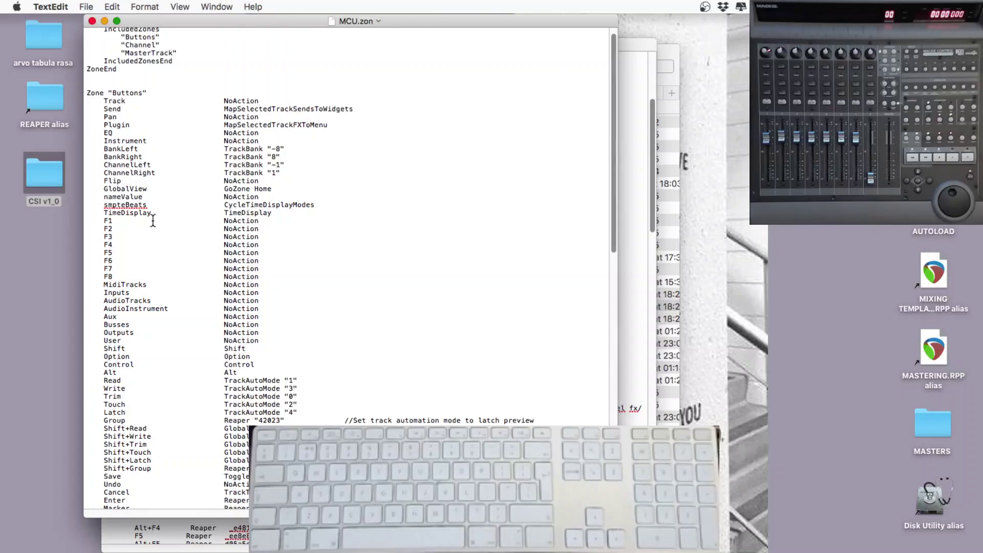
pyautogui.scroll(2, 283, 198)
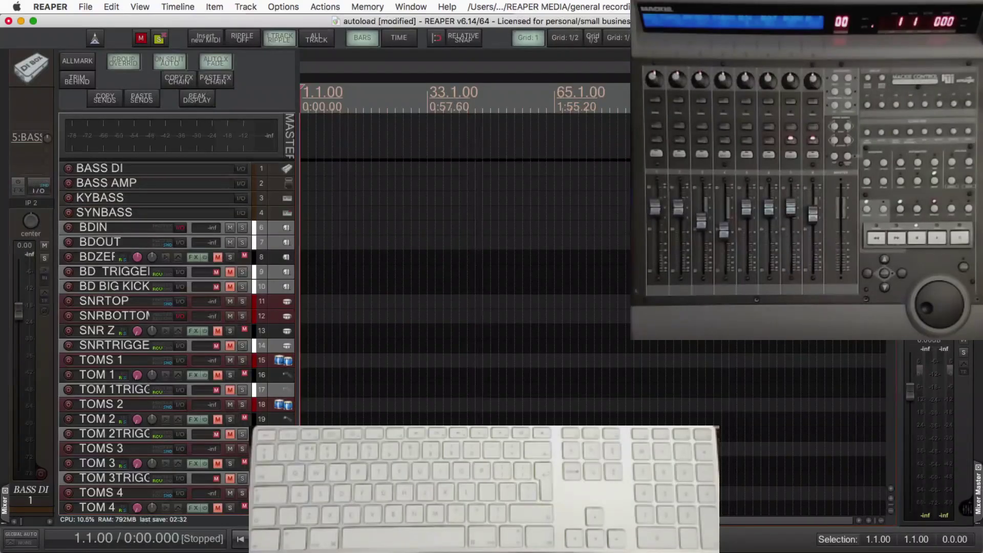
# Switch to REAPER and look through the full track list of the autoload project.
pyautogui.scroll(-5, 147, 508)
pyautogui.scroll(-10, 893, 353)
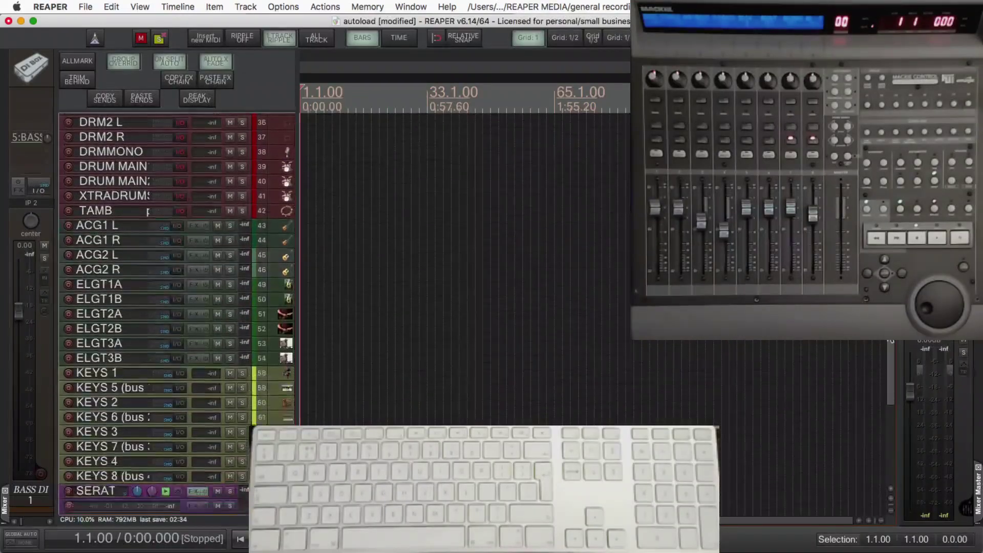
pyautogui.moveTo(890, 353); pyautogui.dragTo(885, 174)
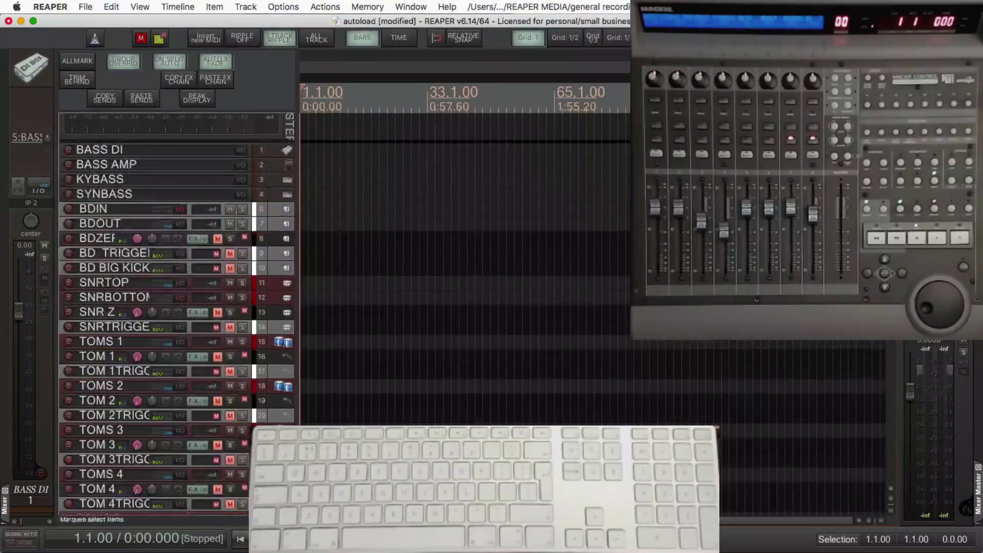
# Show only the buss, effects and master tracks, and look through that list.
pyautogui.press('a')
pyautogui.press('a')
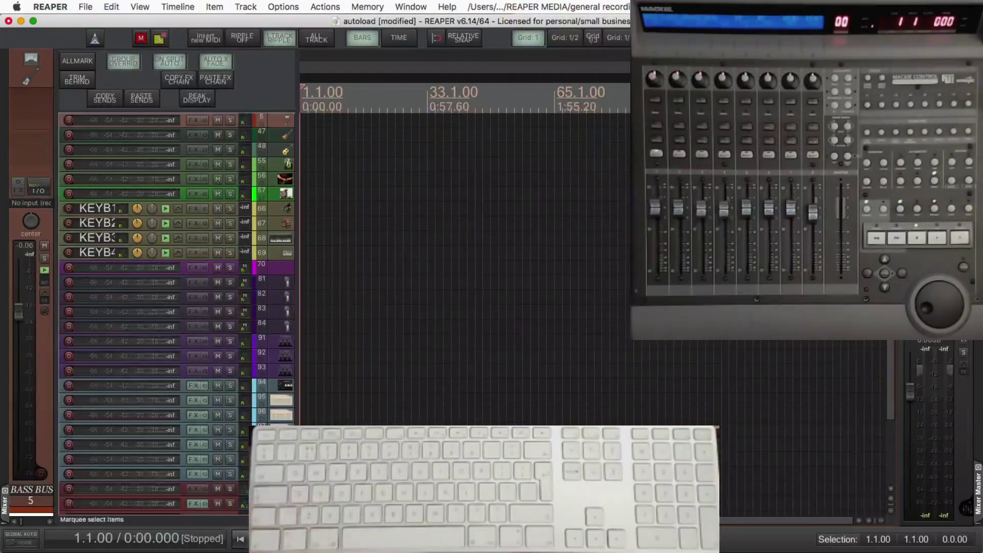
pyautogui.moveTo(890, 261); pyautogui.dragTo(890, 328)
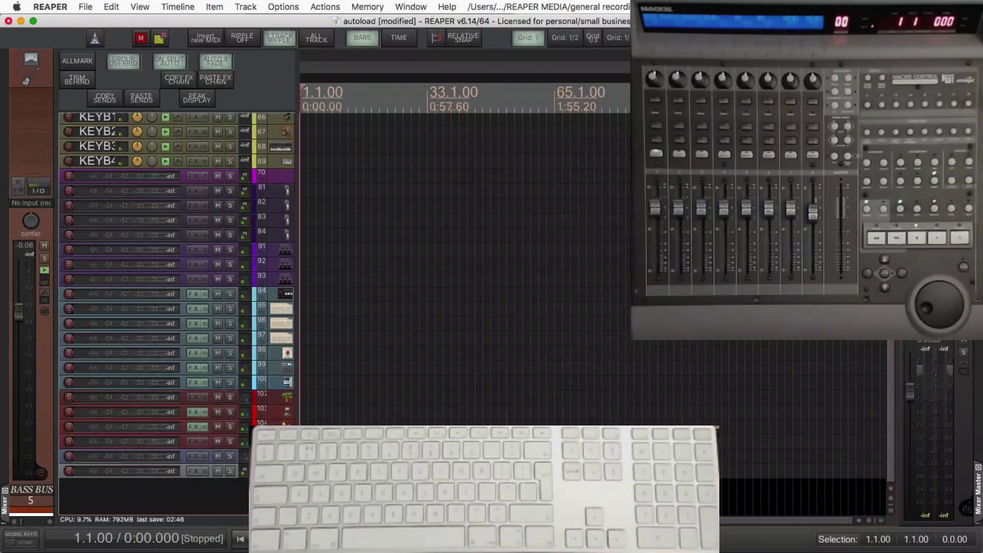
pyautogui.scroll(5, 176, 307)
pyautogui.scroll(-5, 177, 307)
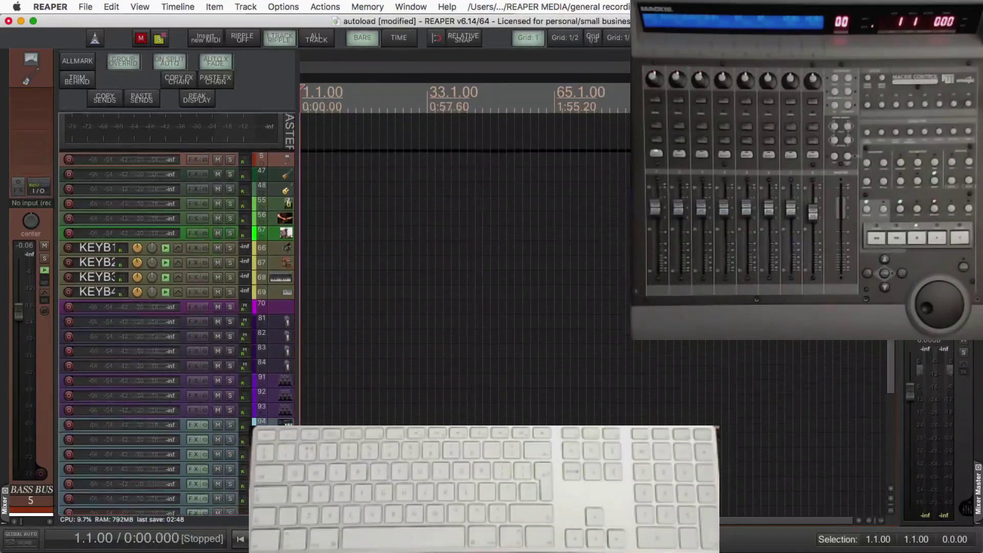
pyautogui.scroll(5, 177, 308)
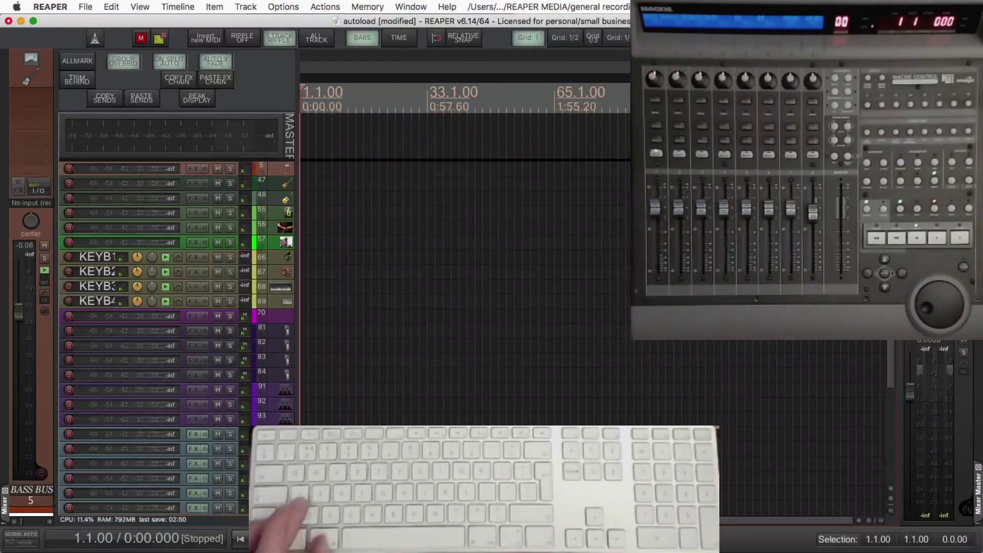
# Show and zoom the bass, drum, acoustic guitar, electric guitar and keys track groups one after another.
pyautogui.press('super+z')
pyautogui.press('1')
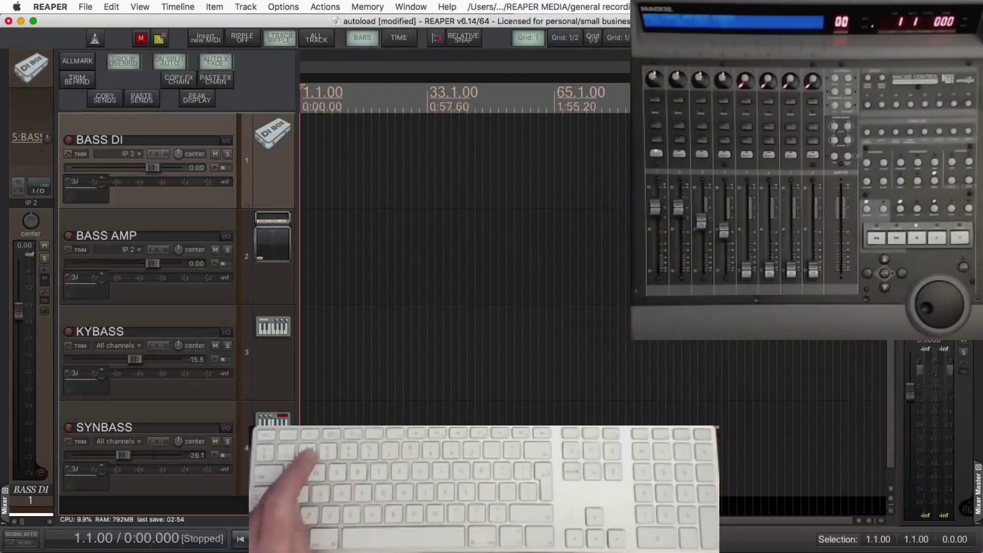
pyautogui.press('2')
pyautogui.press('3')
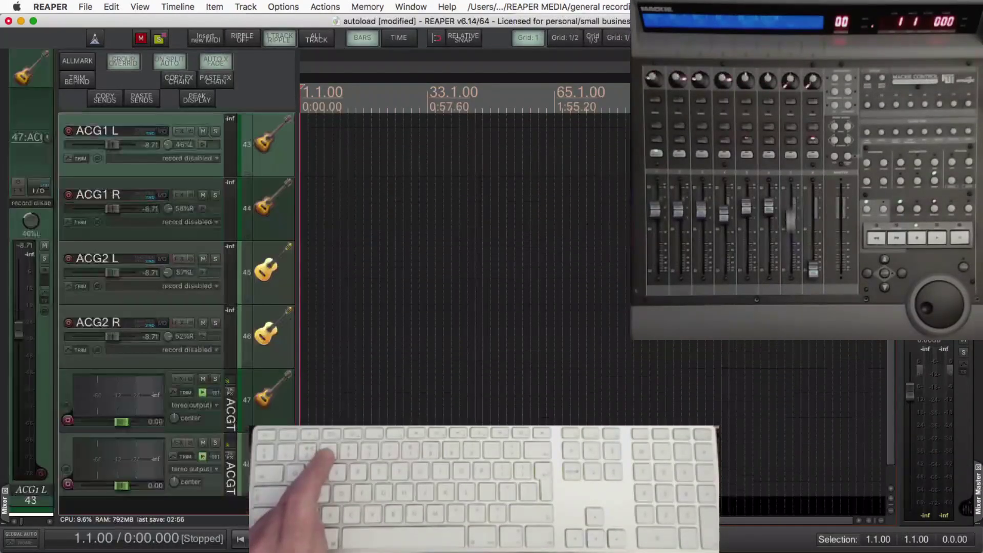
pyautogui.press('4')
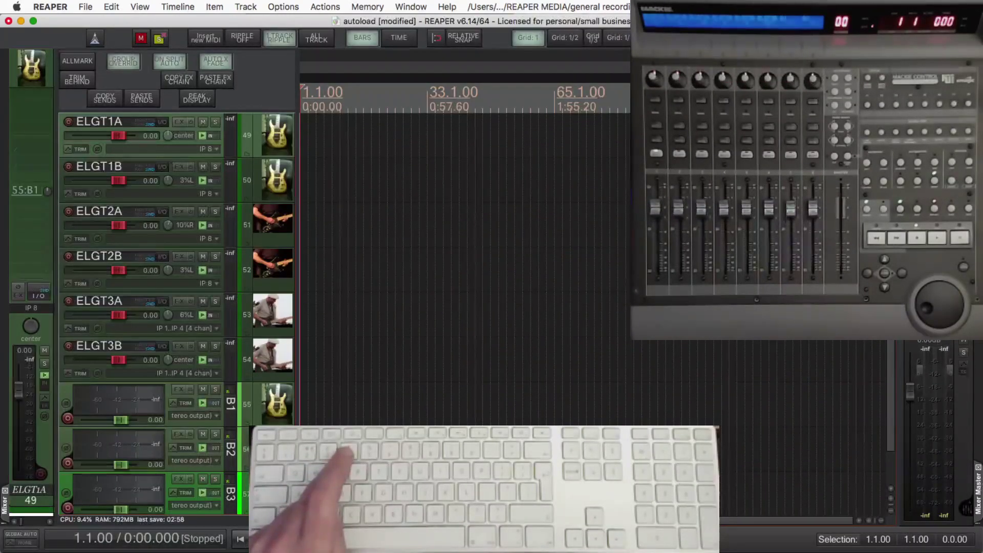
pyautogui.press('5')
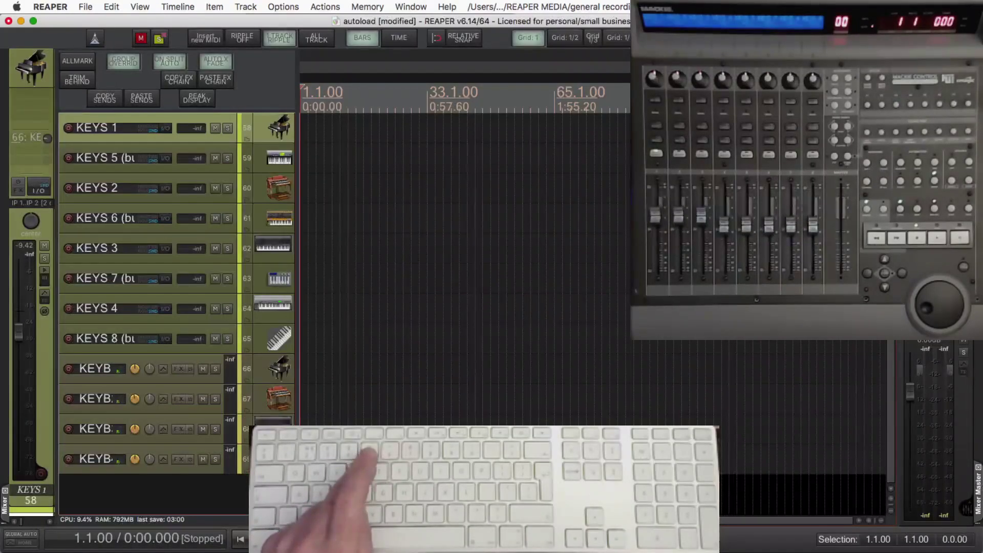
# Show the Serato buss, backing vocal, lead vocal, effects and drum master track groups one after another.
pyautogui.press('6')
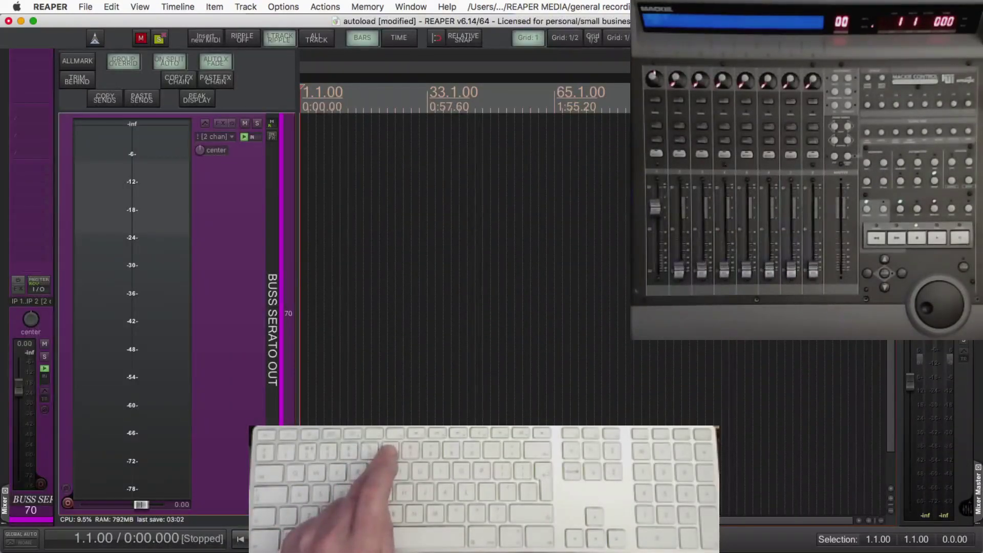
pyautogui.press('7')
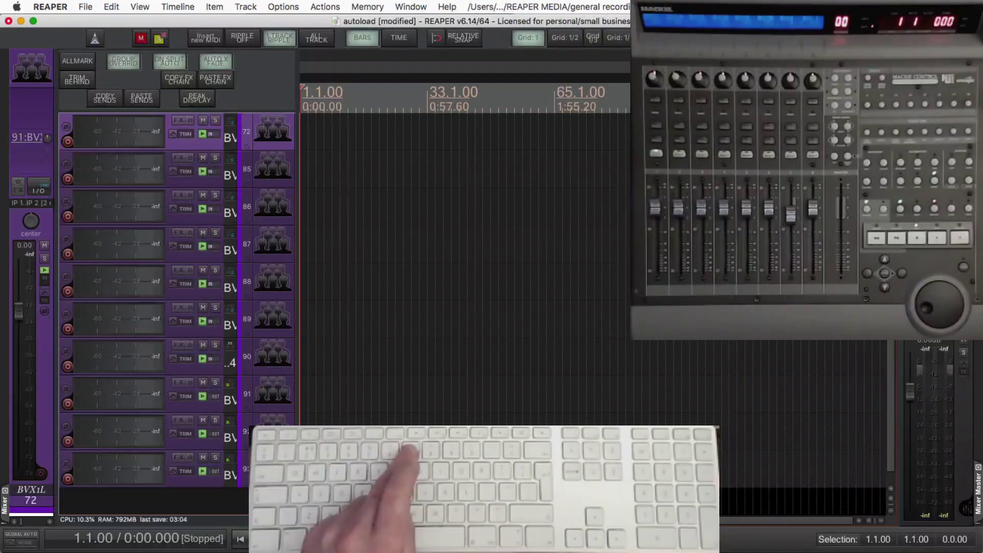
pyautogui.press('8')
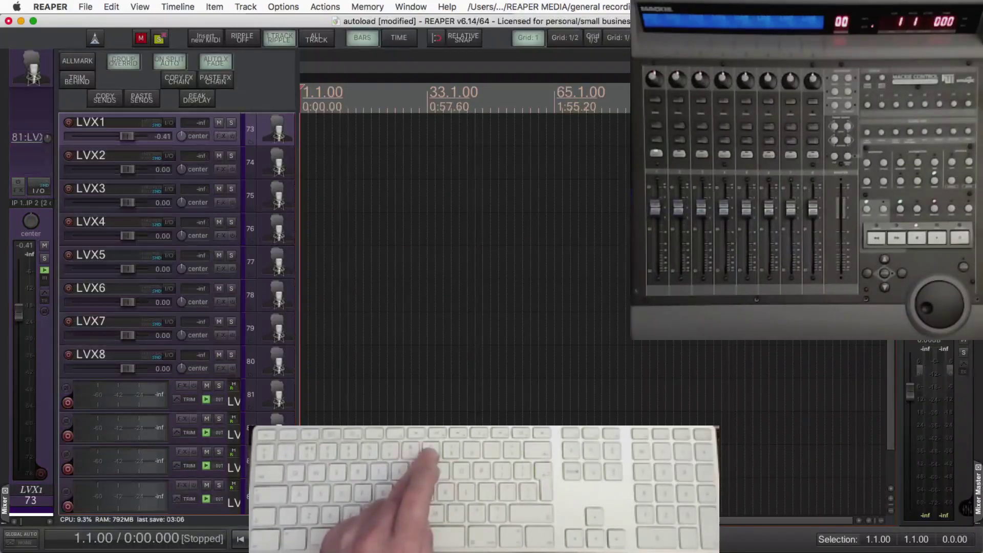
pyautogui.press('9')
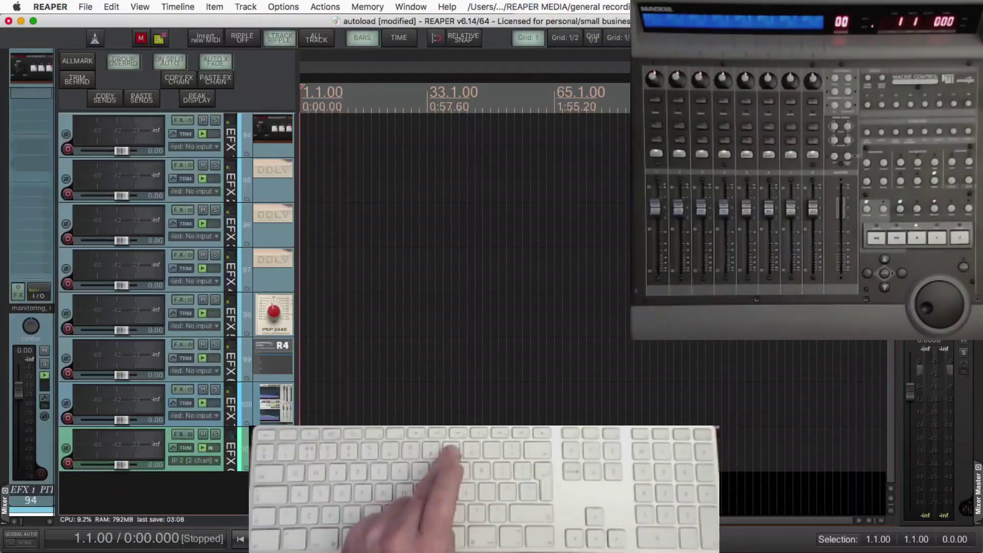
pyautogui.press('0')
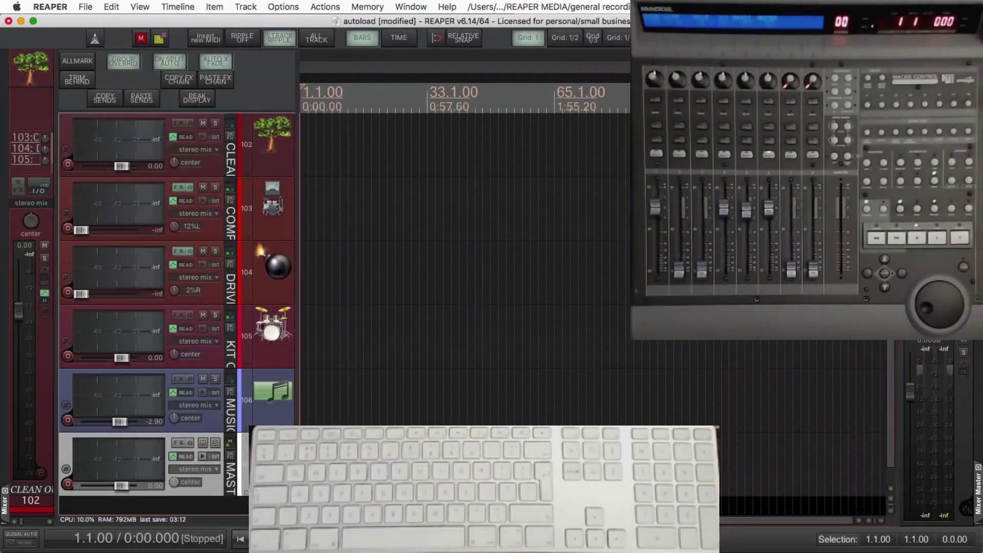
# Show all tracks again, isolate and zoom the bass tracks, and switch to the drum tracks.
pyautogui.press('1')
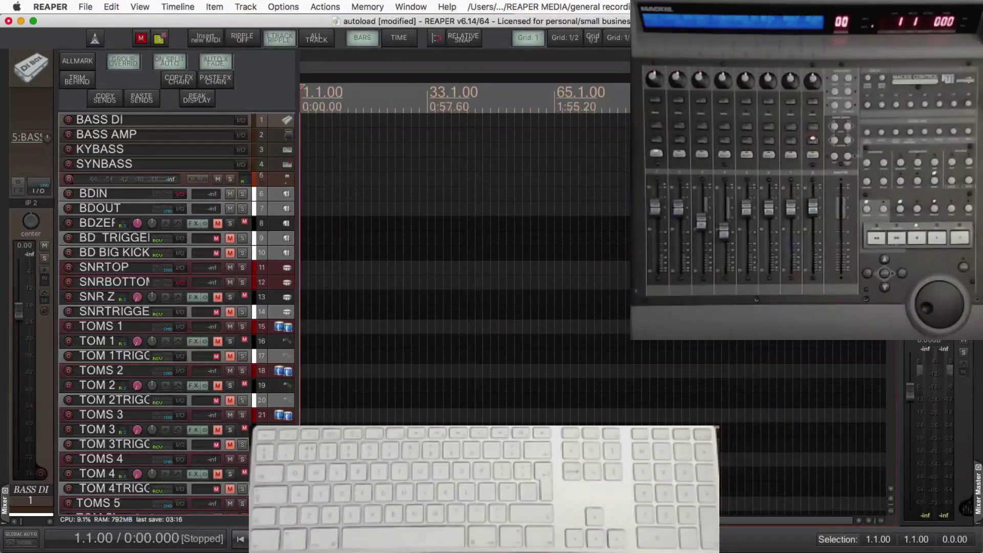
pyautogui.press('1')
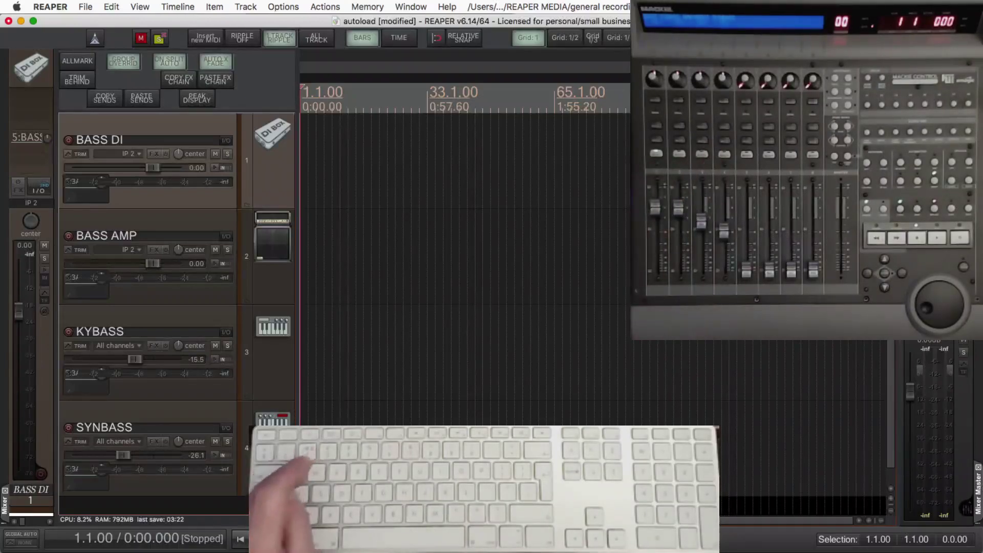
pyautogui.press('2')
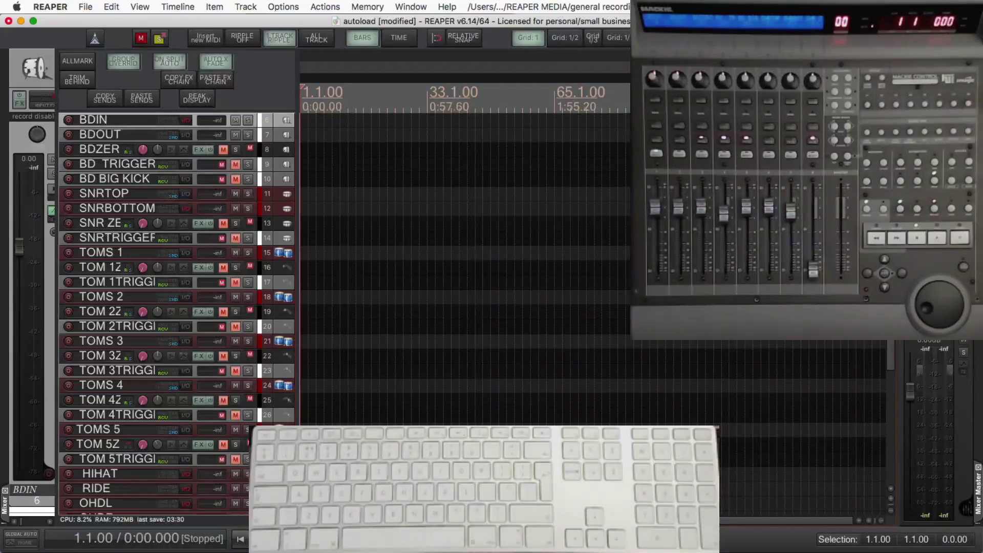
# Find the custom action assigned to Ctrl+1 in the Actions list and copy the command ID of "BASS zooM tracks".
pyautogui.hotkey('shift', '/')
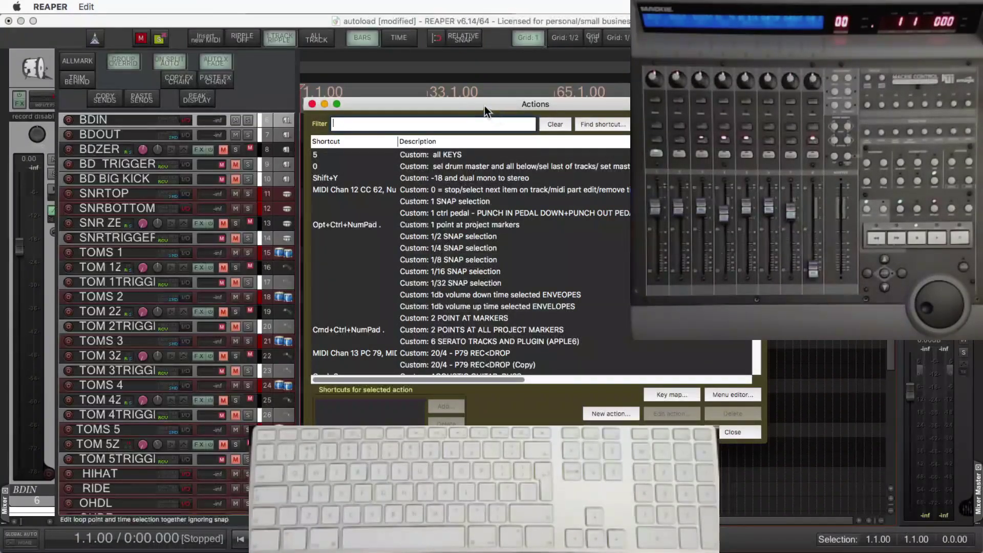
pyautogui.moveTo(484, 105); pyautogui.dragTo(331, 57)
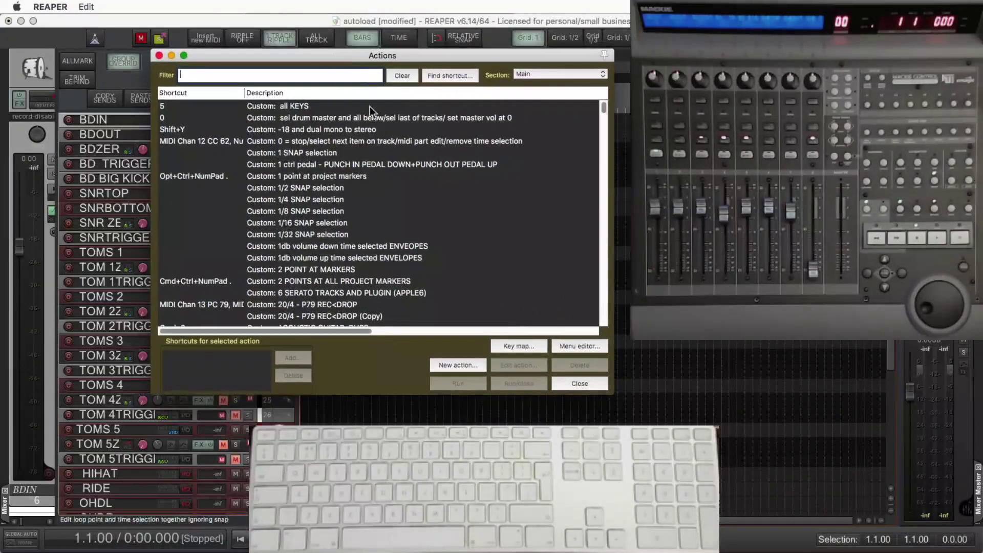
pyautogui.click(444, 74)
pyautogui.hotkey('ctrl', '1')
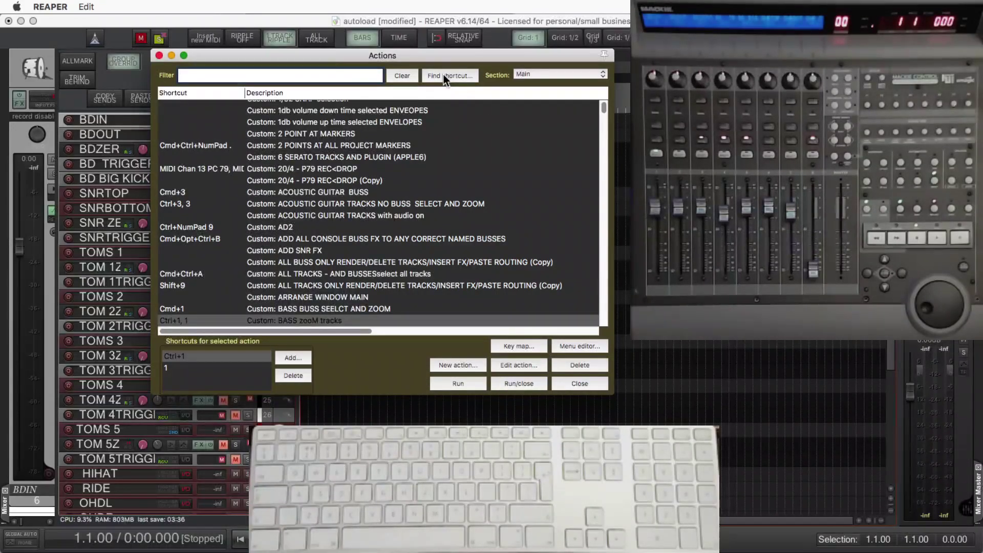
pyautogui.rightClick(312, 321)
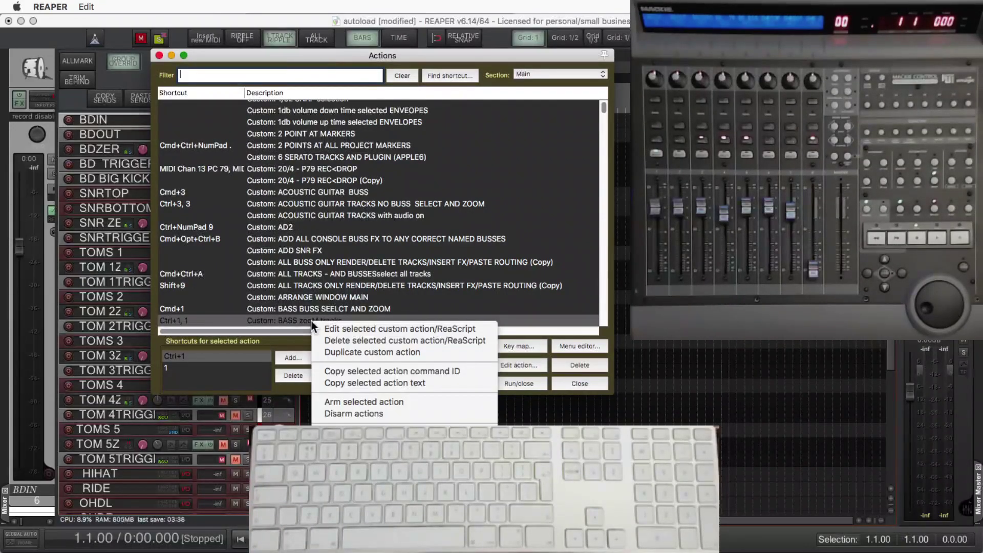
pyautogui.click(358, 372)
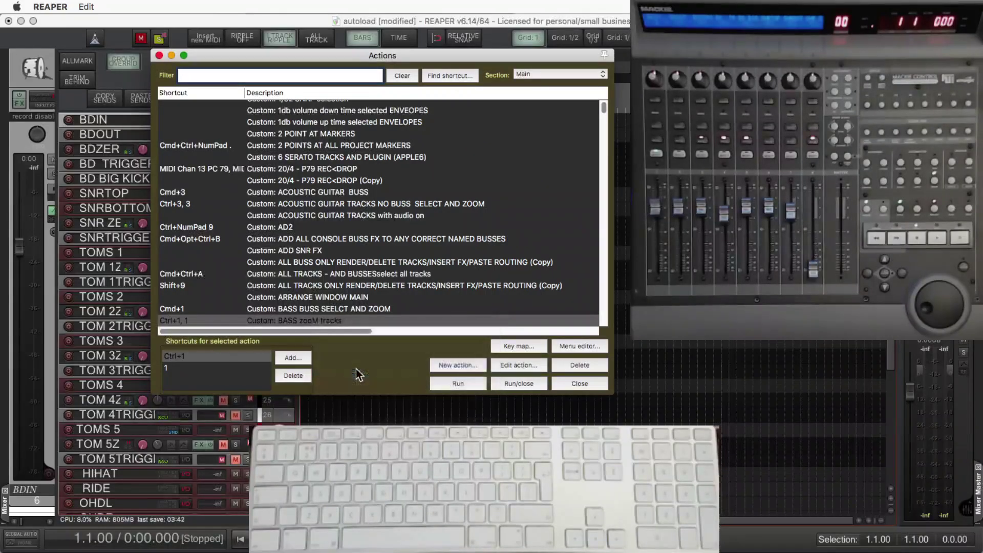
# Open the Control Surface Integrator settings in REAPER's preferences and hide REAPER to reach the MCU.zon file.
pyautogui.click(577, 383)
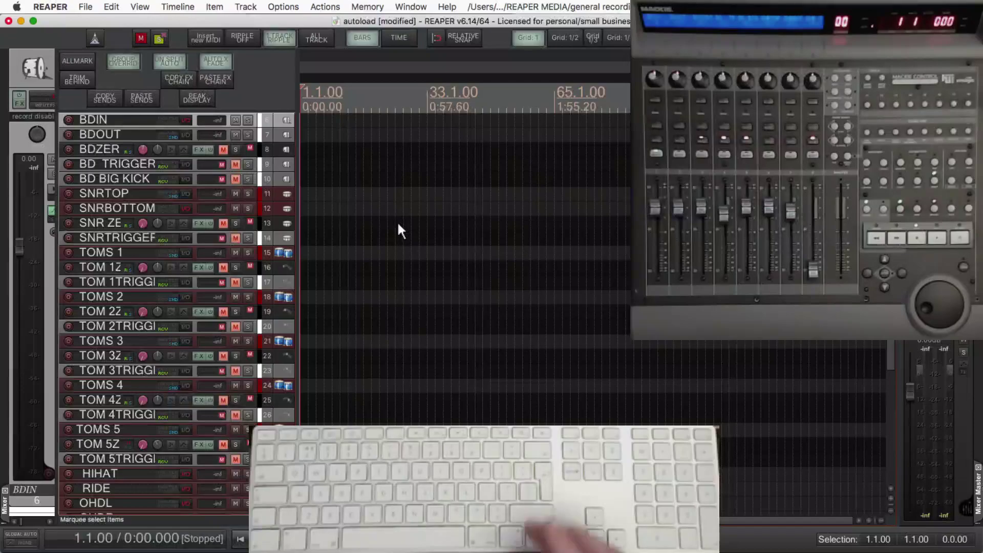
pyautogui.press('super+comma')
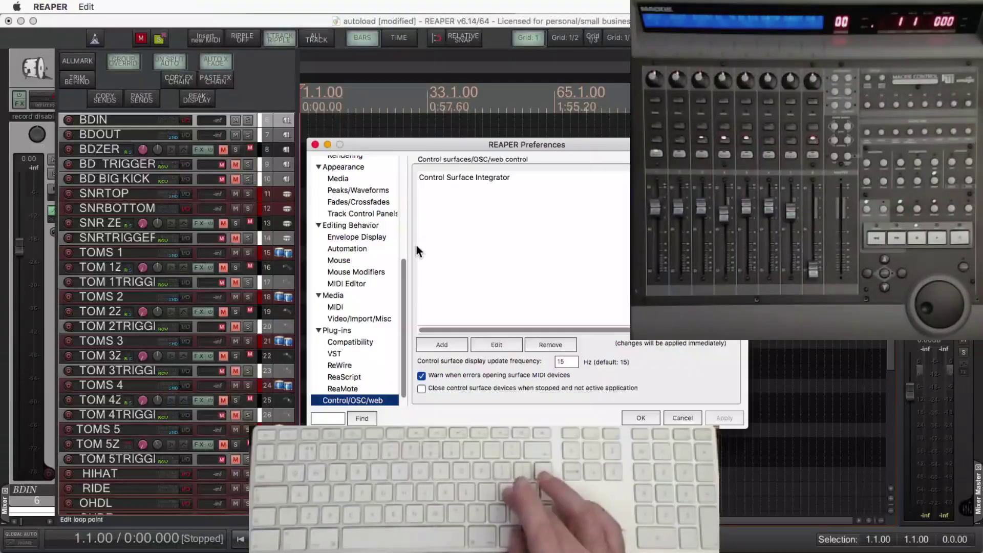
pyautogui.click(454, 174)
pyautogui.click(496, 344)
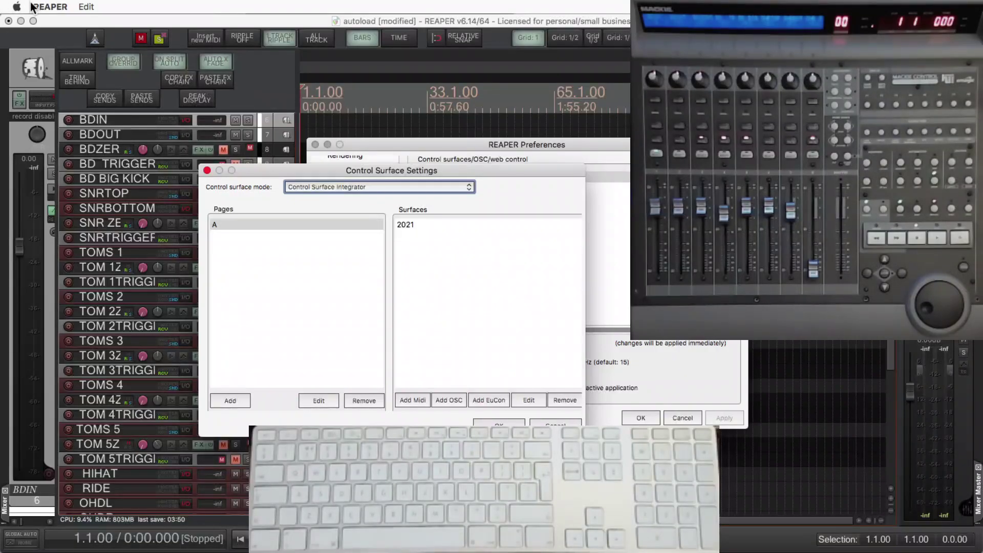
pyautogui.click(50, 7)
pyautogui.click(66, 78)
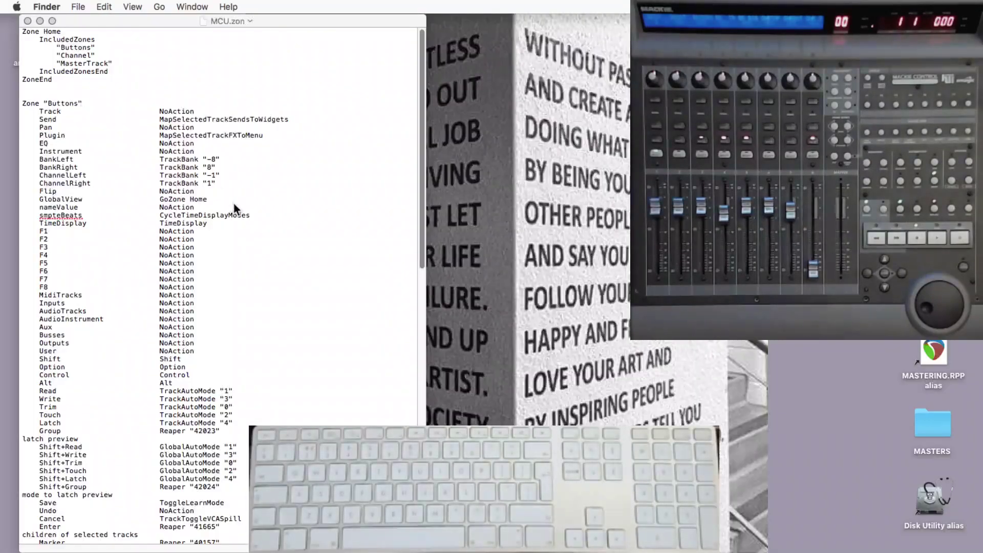
# Replace F1's NoAction in MCU.zon with Reaper followed by the copied command ID of the bass tracks action.
pyautogui.click(178, 19)
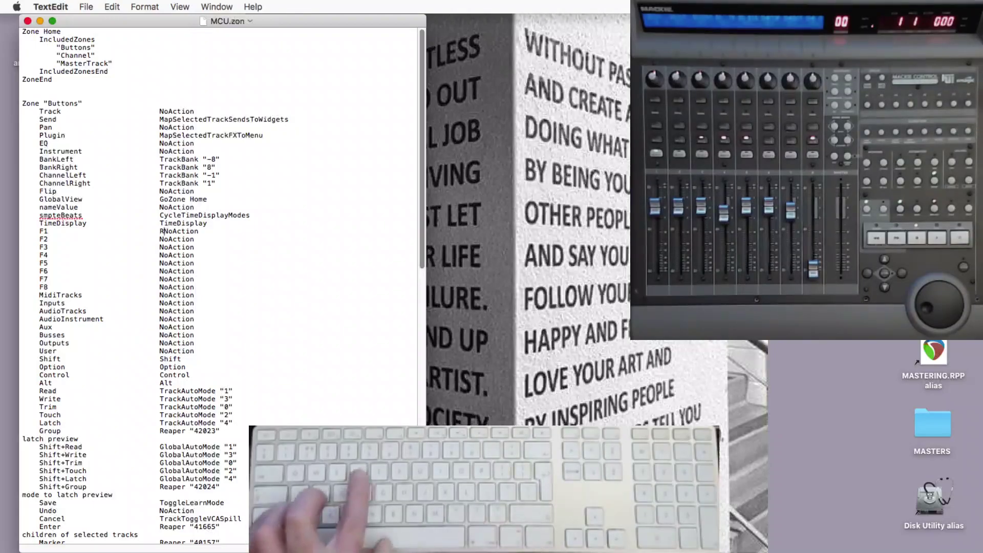
pyautogui.write('Reaper')
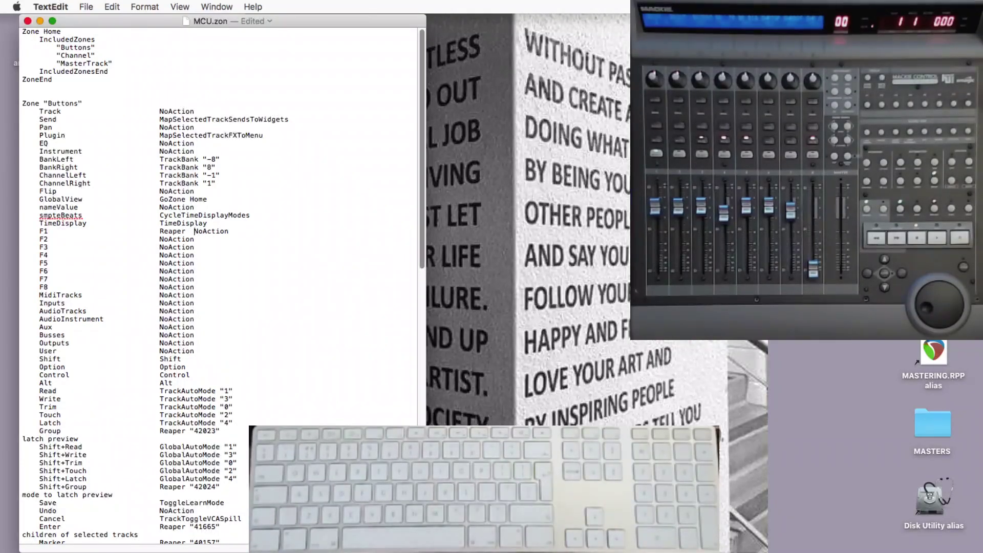
pyautogui.press('super+v')
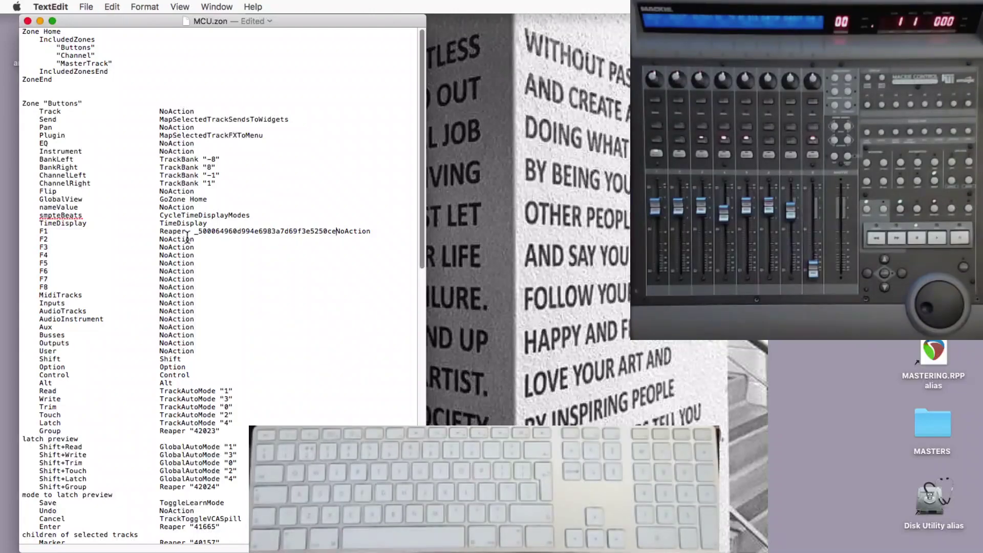
pyautogui.press('Right')
pyautogui.press('Right')
pyautogui.press('Right')
pyautogui.press('Right')
pyautogui.press('Right')
pyautogui.press('Right')
pyautogui.press('Right')
pyautogui.press('Right')
pyautogui.press('BackSpace')
pyautogui.press('BackSpace')
pyautogui.press('BackSpace')
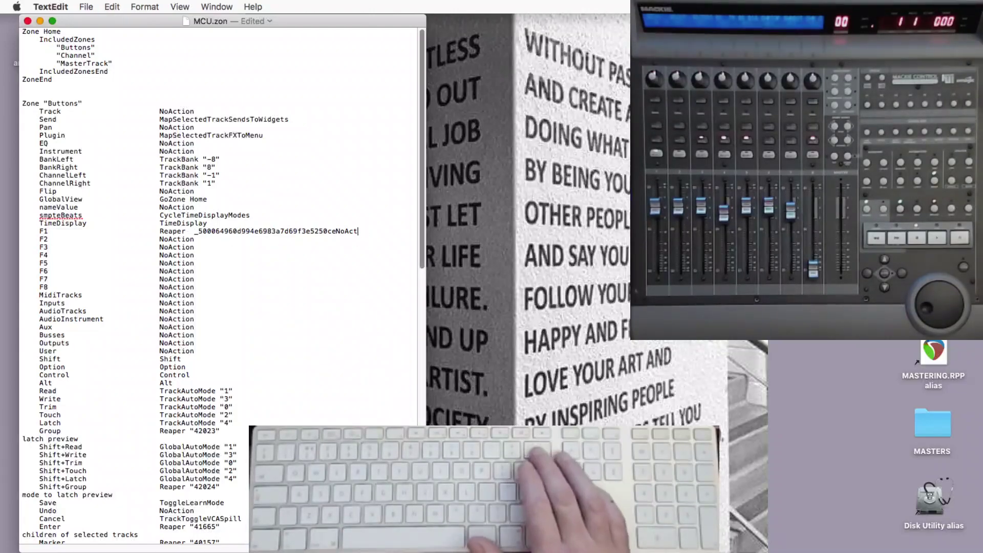
pyautogui.press('BackSpace')
pyautogui.press('BackSpace')
pyautogui.press('BackSpace')
pyautogui.press('BackSpace')
pyautogui.press('BackSpace')
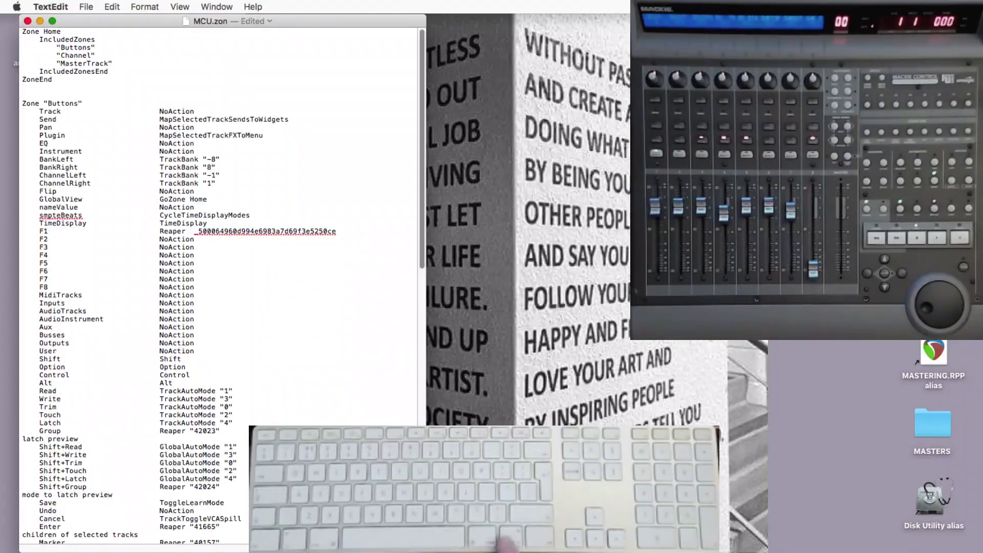
# Add the comment "// Bass tracks" to the F1 line and save MCU.zon.
pyautogui.write('//')
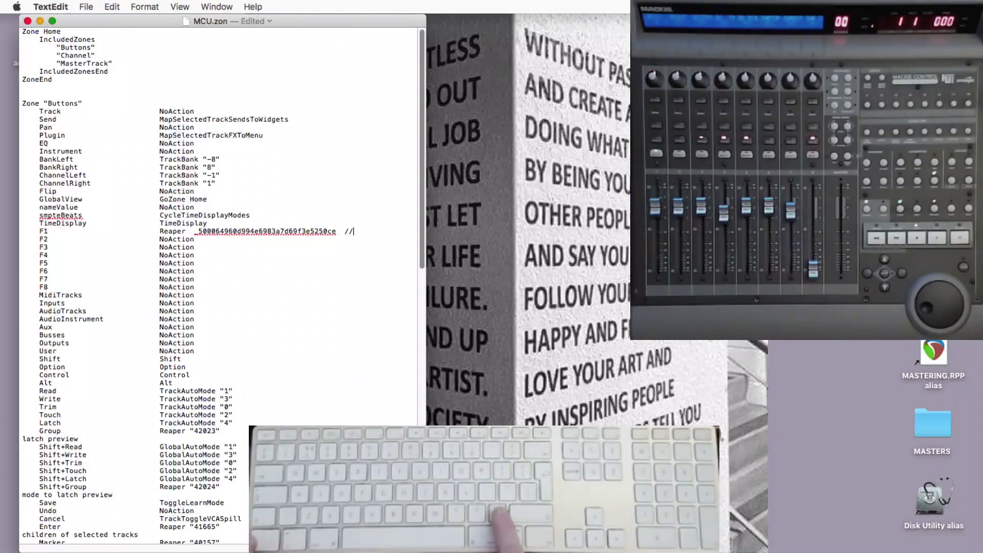
pyautogui.write(' Ba')
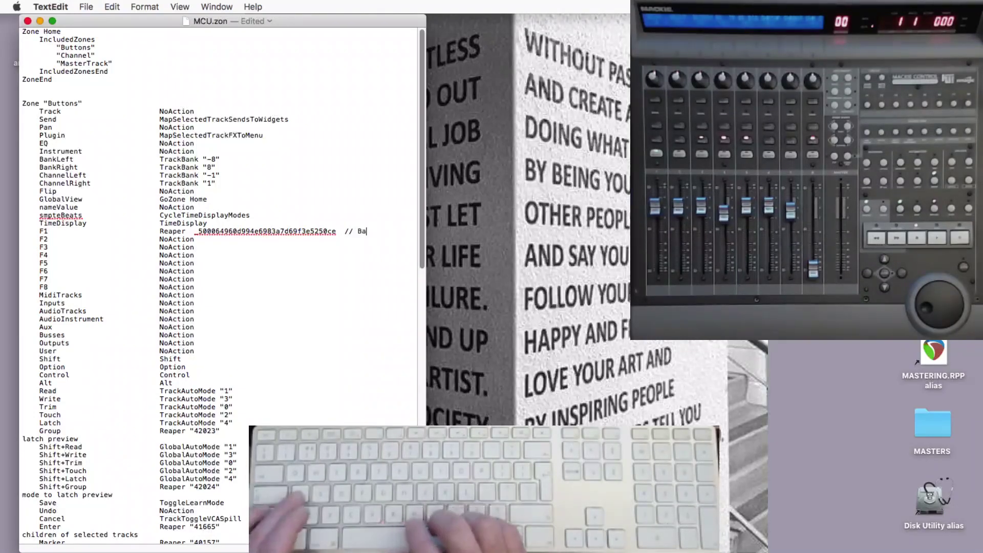
pyautogui.write('sstracks')
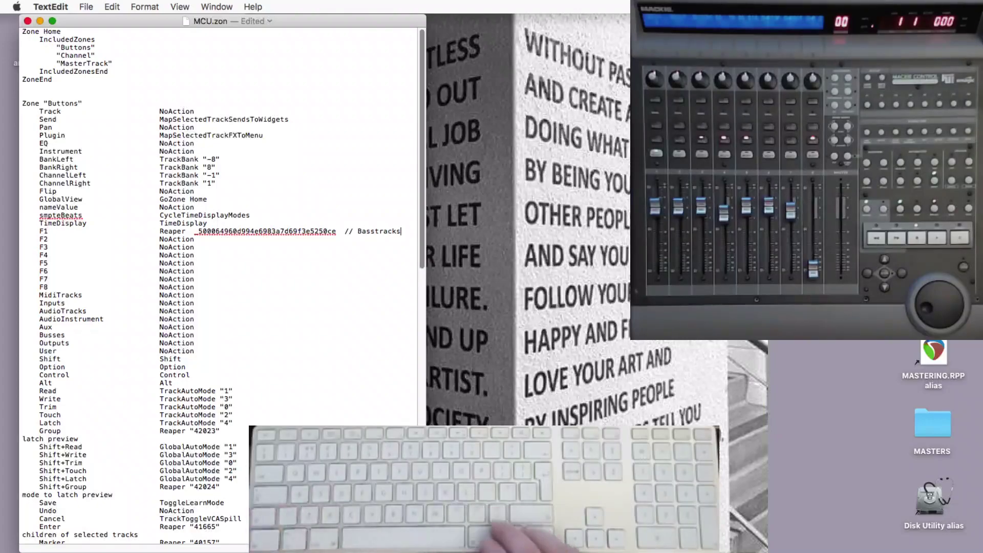
pyautogui.click(375, 231)
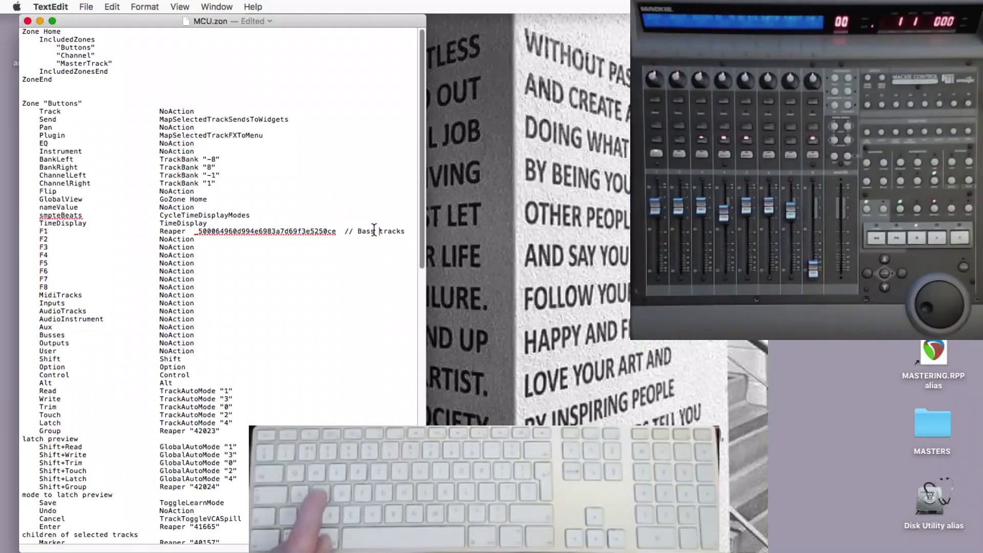
pyautogui.press('super+s')
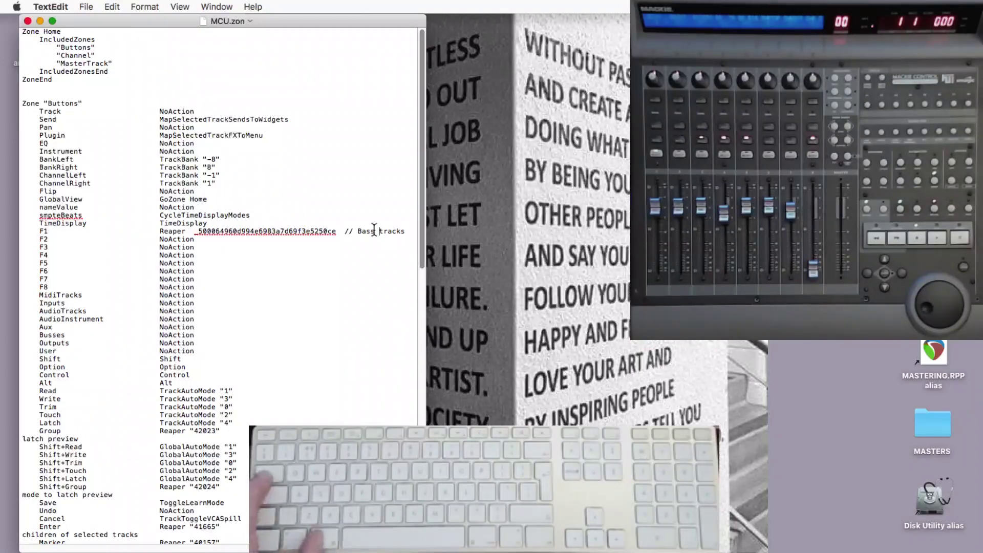
# Switch back to REAPER and close the Control Surface Settings and Preferences windows.
pyautogui.press('super+Tab')
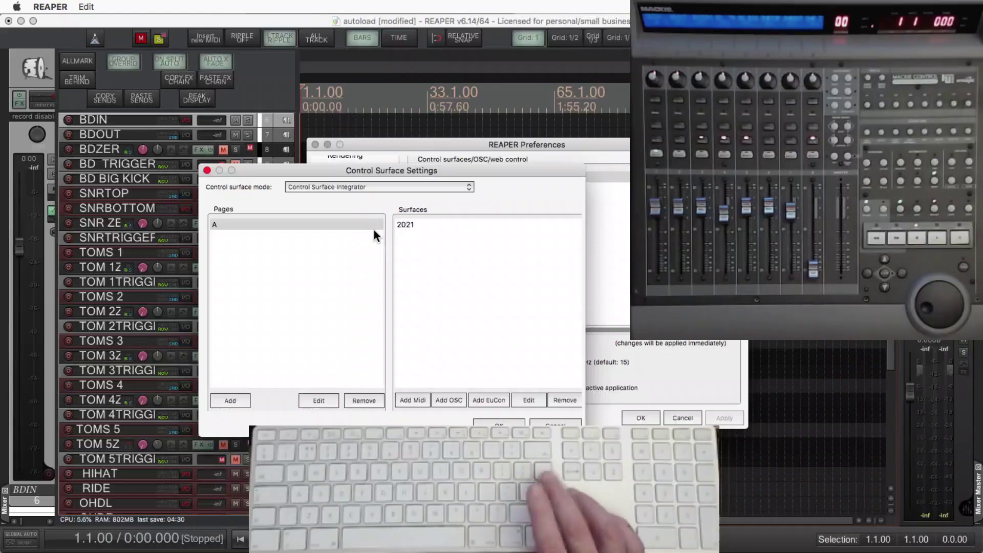
pyautogui.press('Escape')
pyautogui.press('Escape')
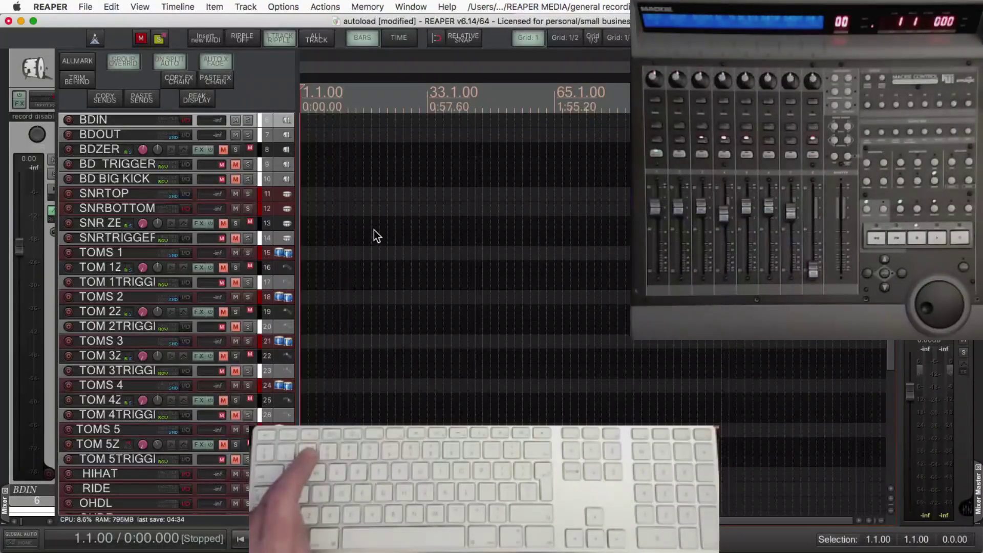
# Test the F1 assignment by switching between the bass and drum track groups.
pyautogui.click(375, 230)
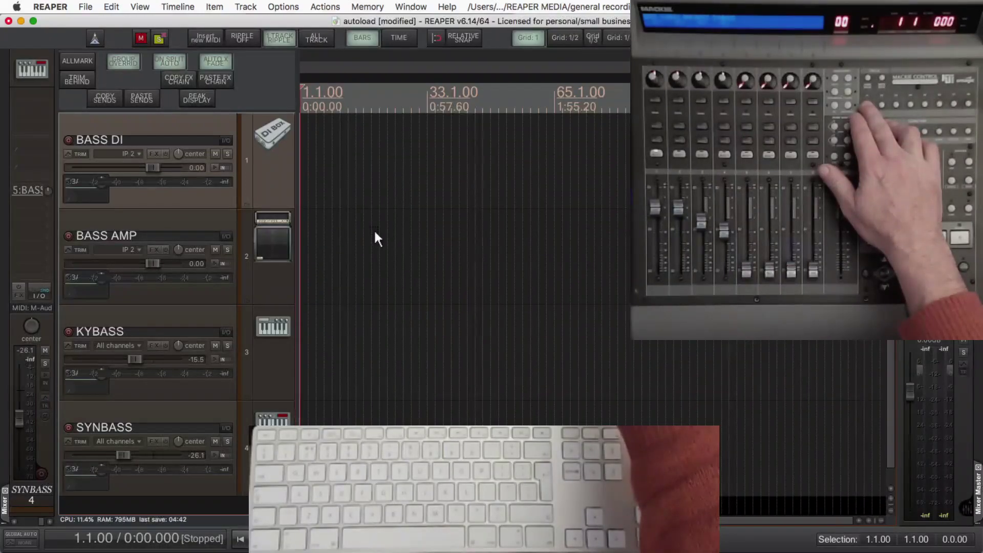
pyautogui.press('1')
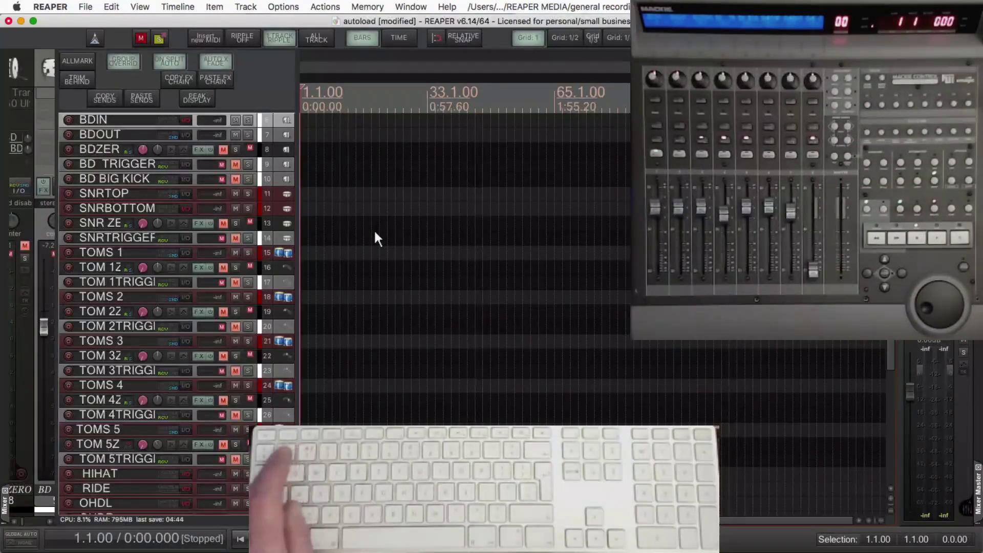
pyautogui.press('2')
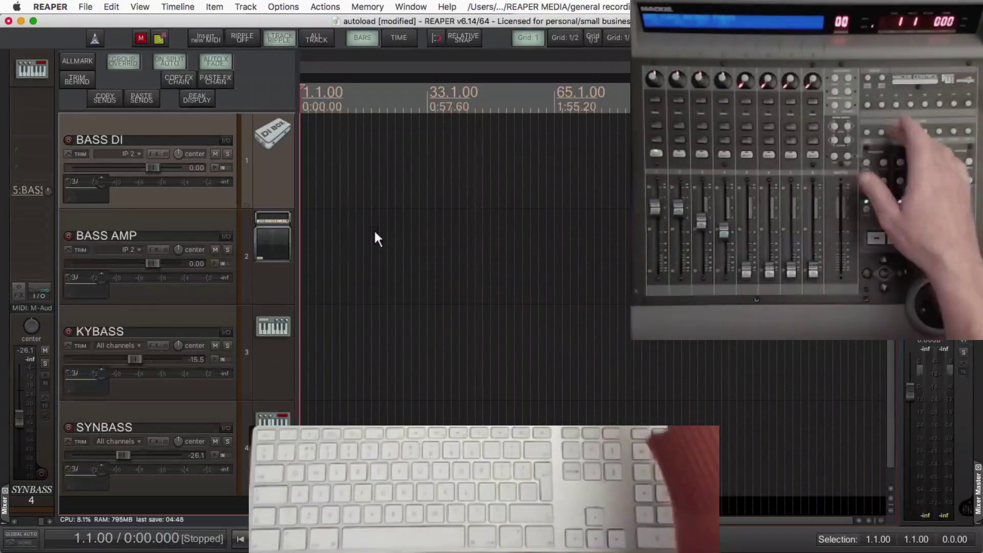
pyautogui.press('1')
pyautogui.press('2')
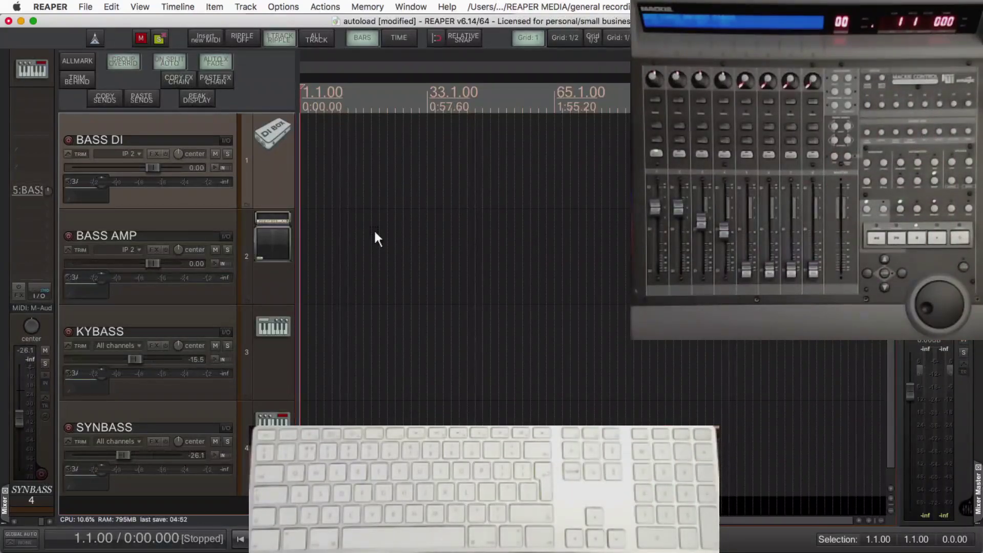
# Find the action assigned to shortcut 2 and copy the command ID of "DRUMS TRACK NO BUSS SELECT LAST AND SHOW PLUGIN 1".
pyautogui.press('g')
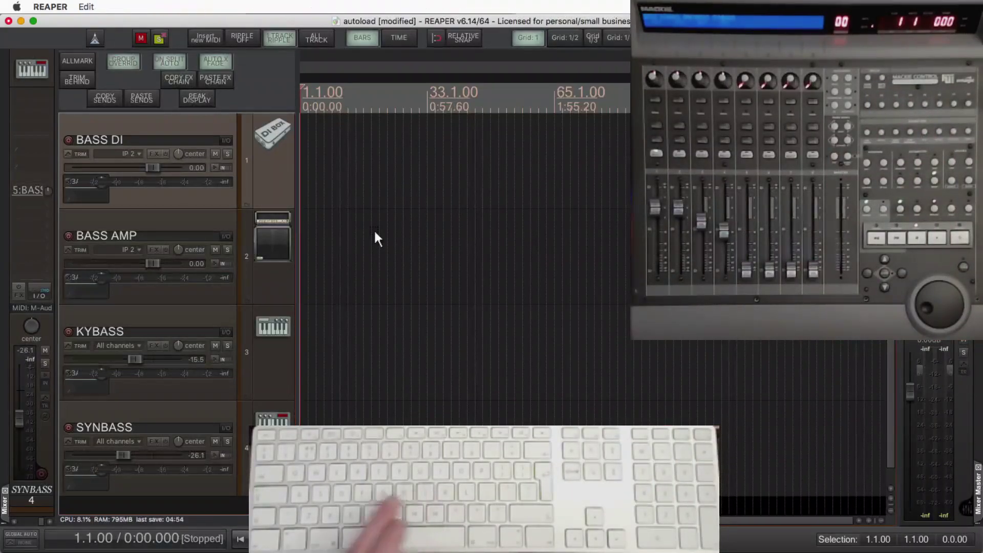
pyautogui.hotkey('shift', '/')
pyautogui.click(450, 71)
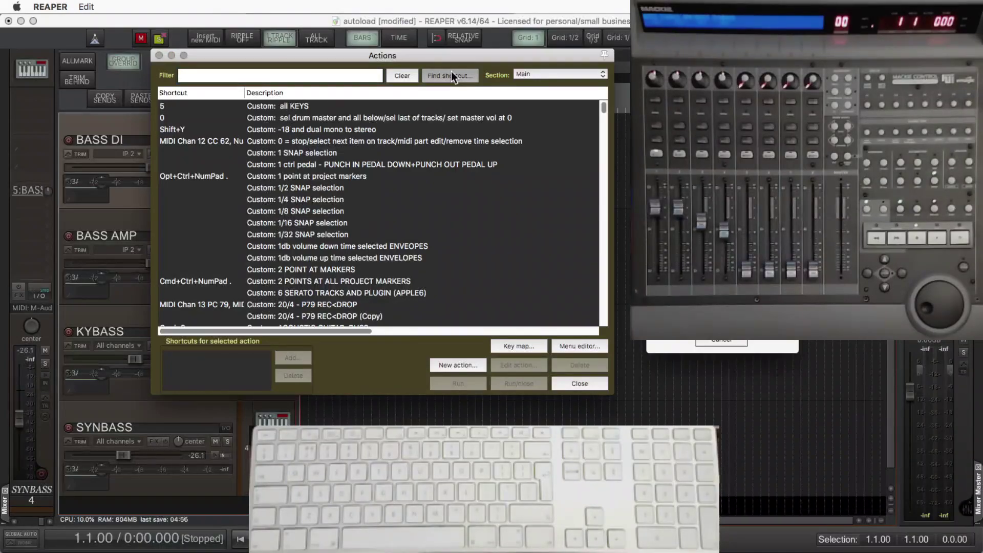
pyautogui.press('2')
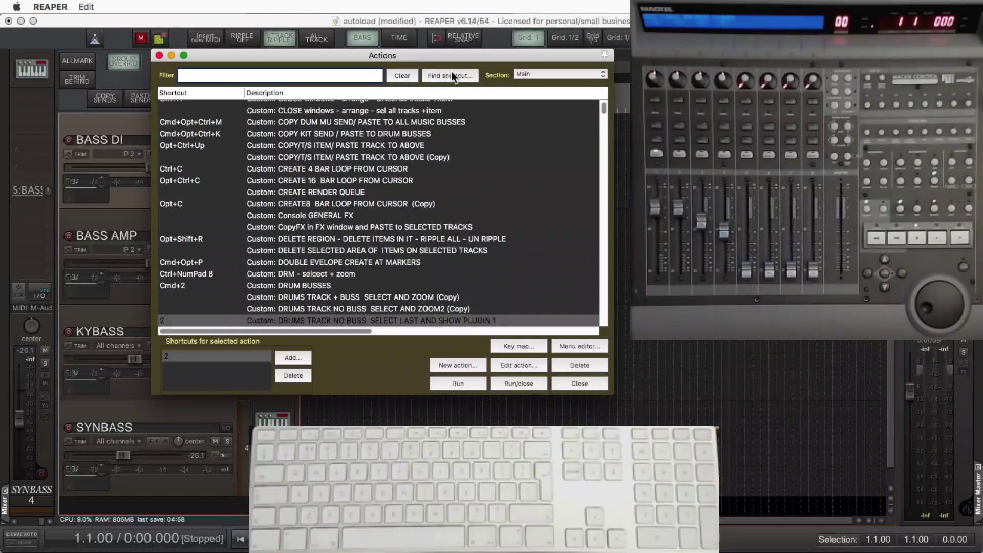
pyautogui.rightClick(312, 323)
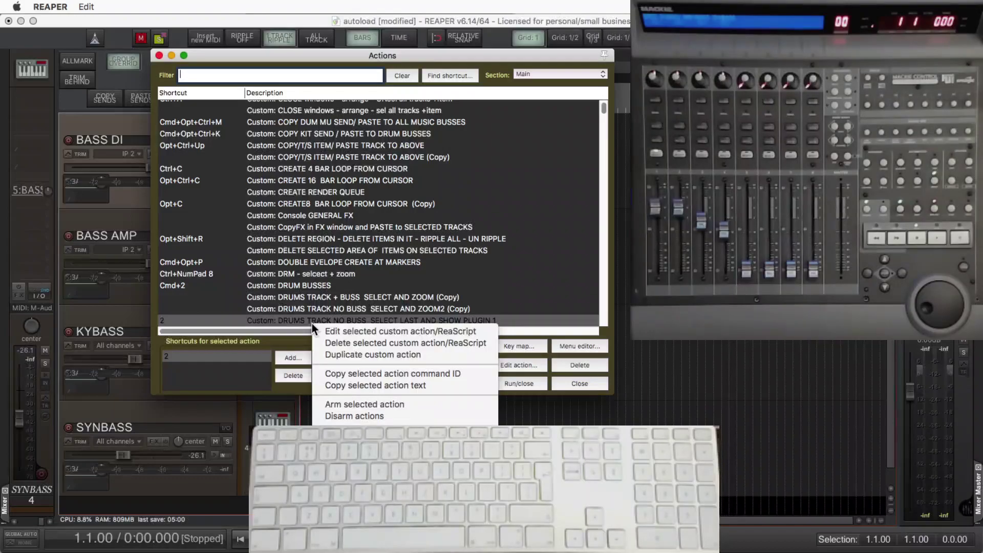
pyautogui.click(365, 373)
pyautogui.click(582, 384)
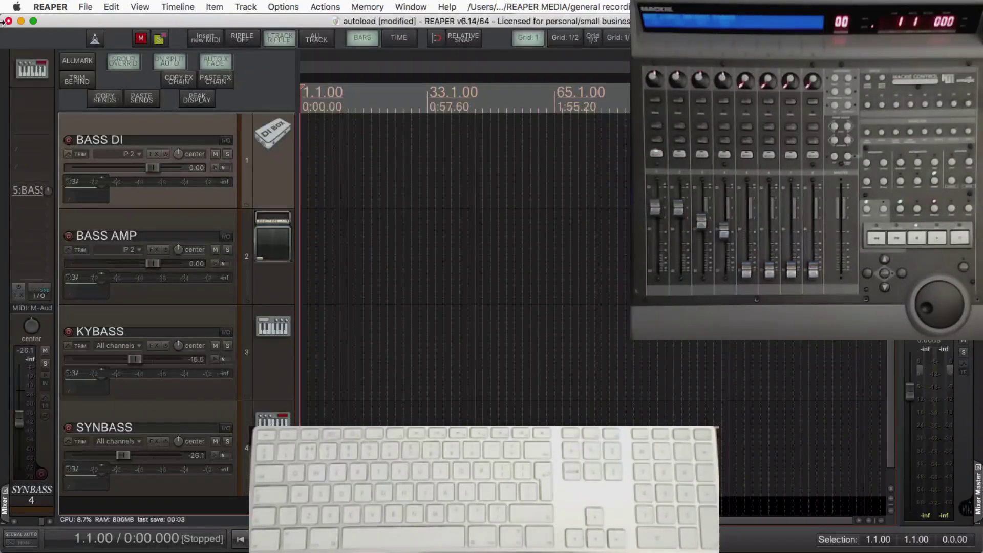
# Reopen the Control Surface Integrator settings and hide REAPER to return to MCU.zon.
pyautogui.press('super+comma')
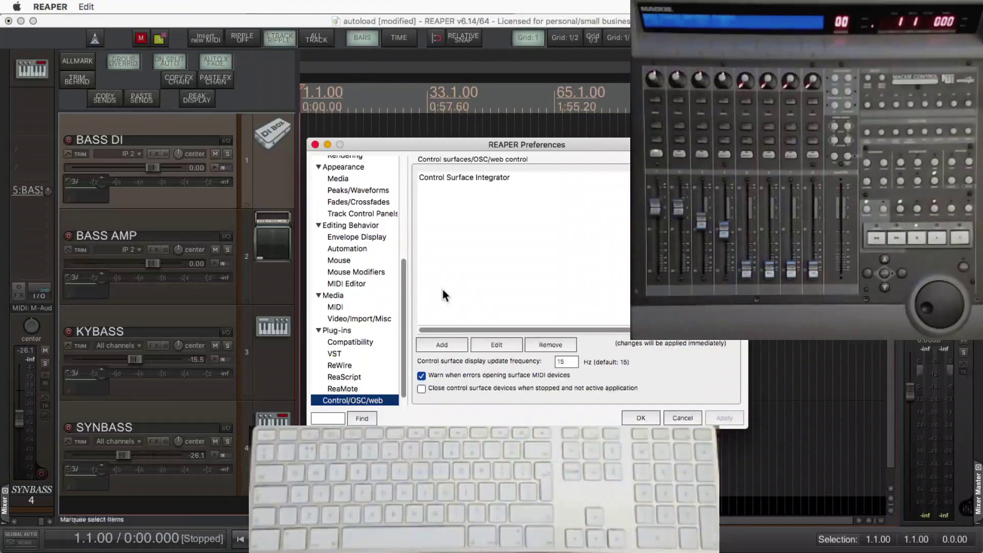
pyautogui.click(473, 178)
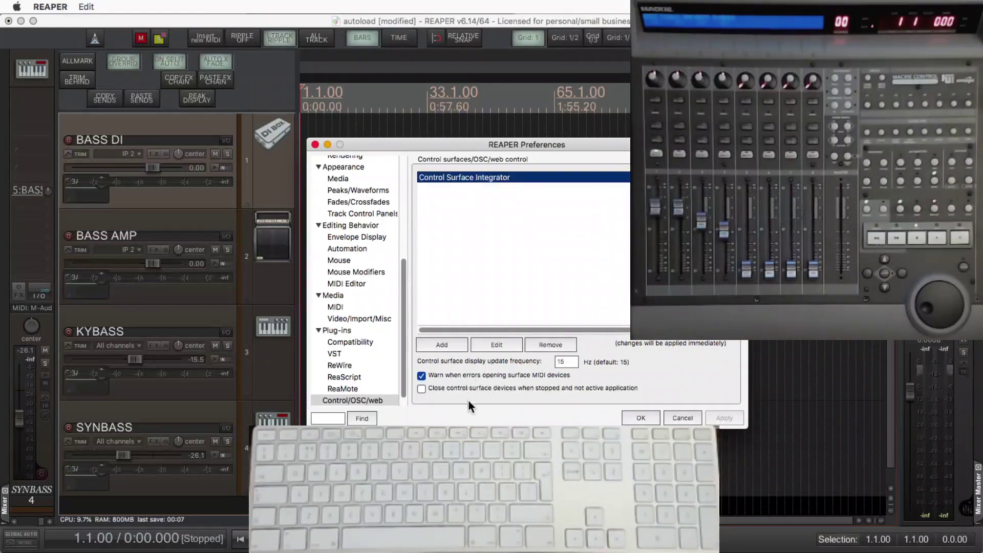
pyautogui.doubleClick(460, 176)
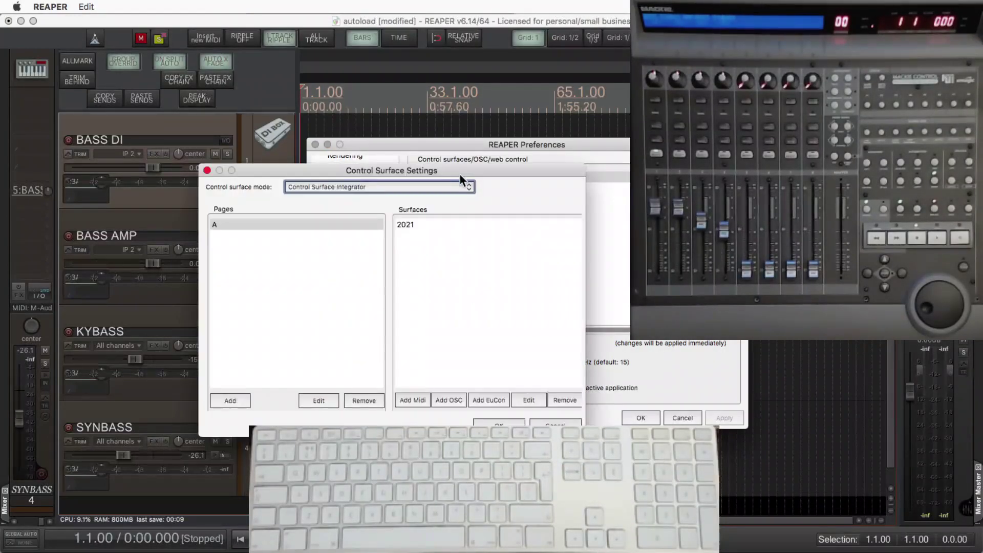
pyautogui.click(49, 7)
pyautogui.click(60, 78)
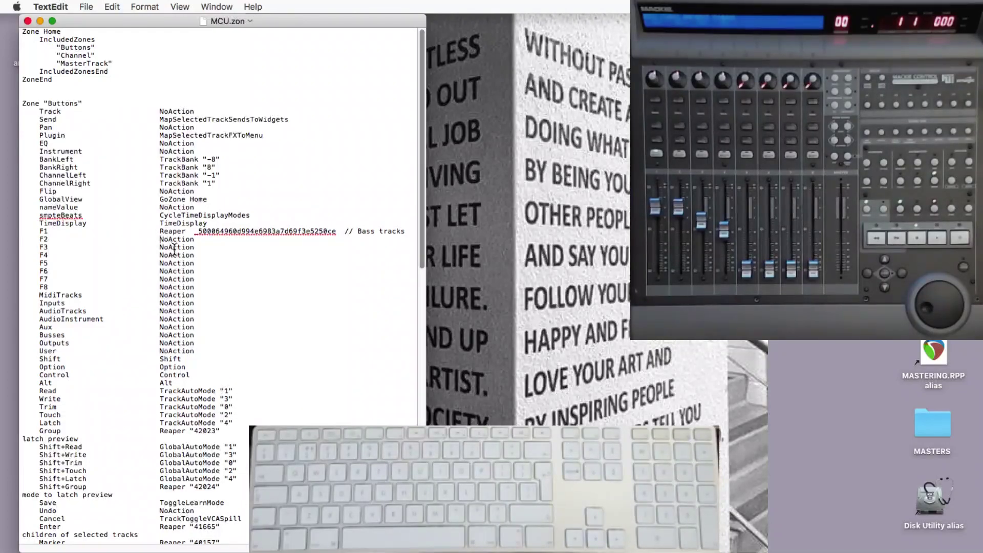
# Replace the F2 button's NoAction entry with "Reaper" and the copied command ID _d9d3fbdf84b34e6caf4c992f47c4e6cd.
pyautogui.write('Reape')
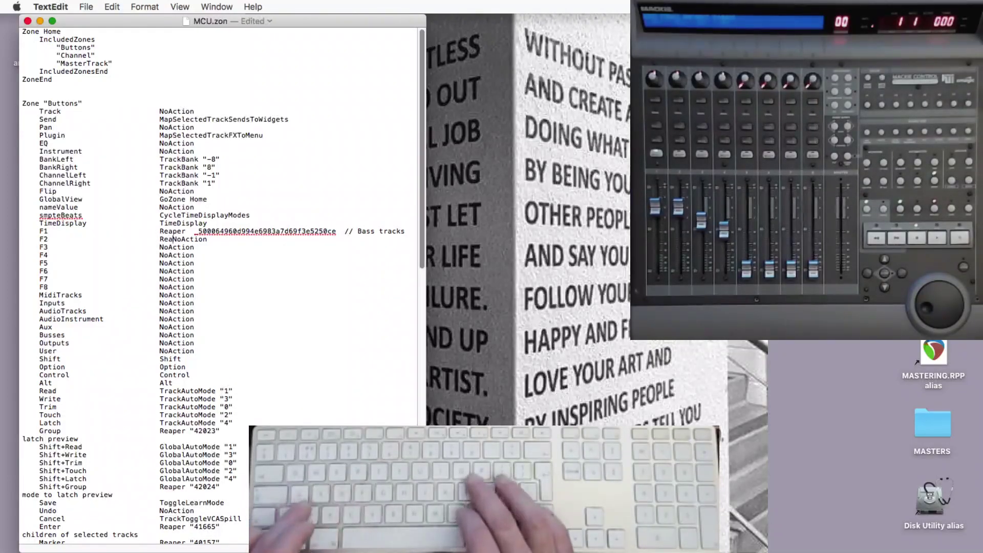
pyautogui.write('r')
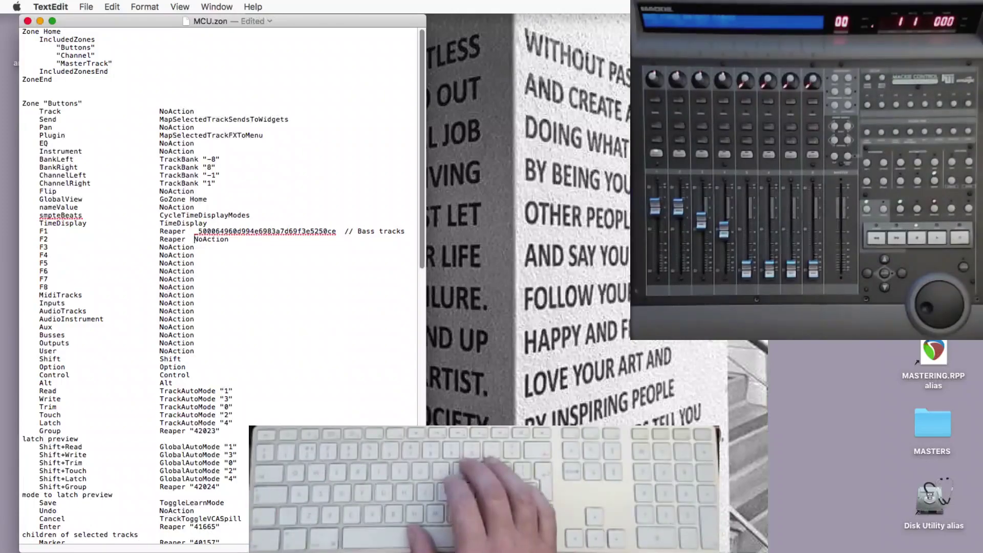
pyautogui.press('super+v')
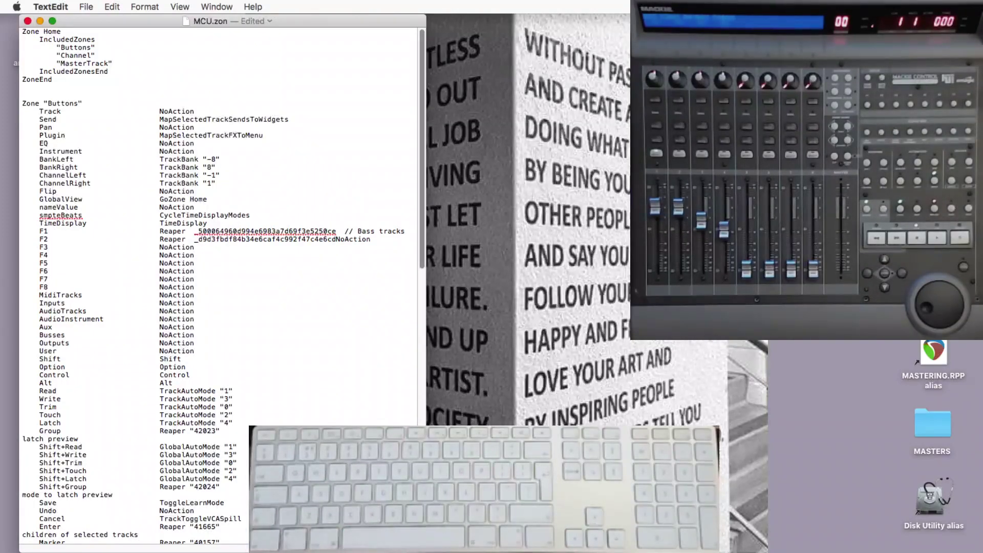
pyautogui.press('Right')
pyautogui.press('Right')
pyautogui.press('Right')
pyautogui.press('Right')
pyautogui.press('Right')
pyautogui.press('Right')
pyautogui.press('Right')
pyautogui.press('Right')
pyautogui.press('BackSpace')
pyautogui.press('BackSpace')
pyautogui.press('BackSpace')
pyautogui.press('BackSpace')
pyautogui.press('BackSpace')
pyautogui.press('BackSpace')
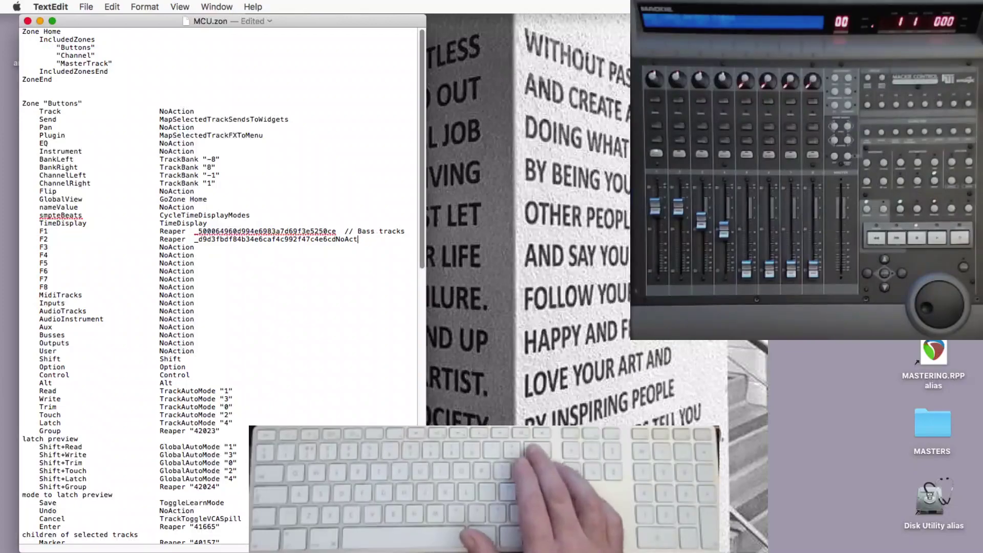
pyautogui.press('BackSpace')
pyautogui.press('BackSpace')
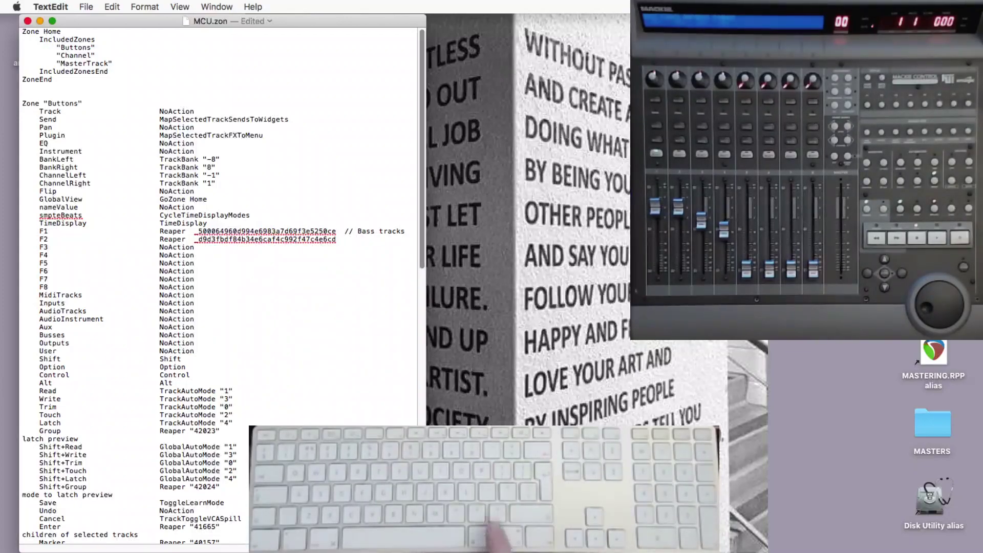
# Label the F2 assignment with the comment "// Drum tracks" and save MCU.zon.
pyautogui.write('//')
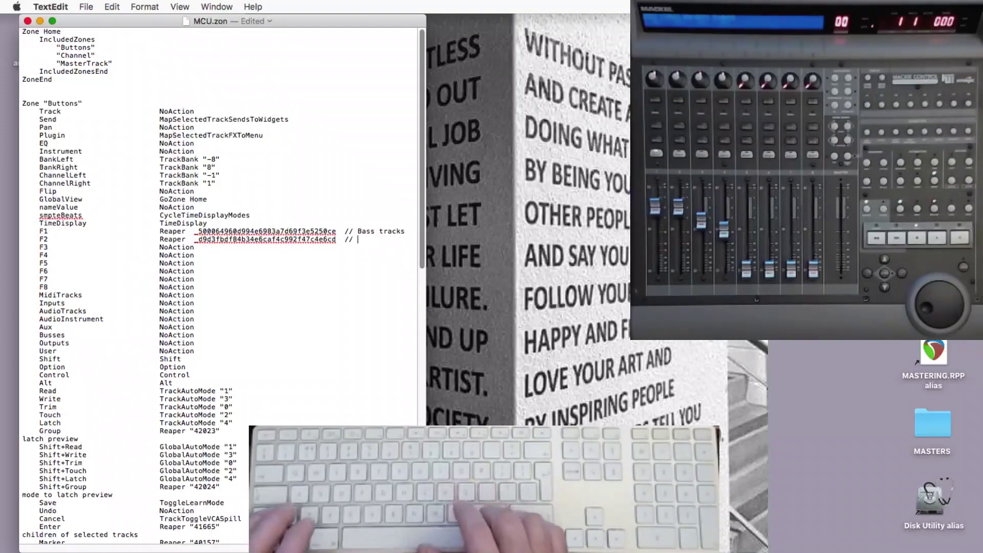
pyautogui.write(' Dru')
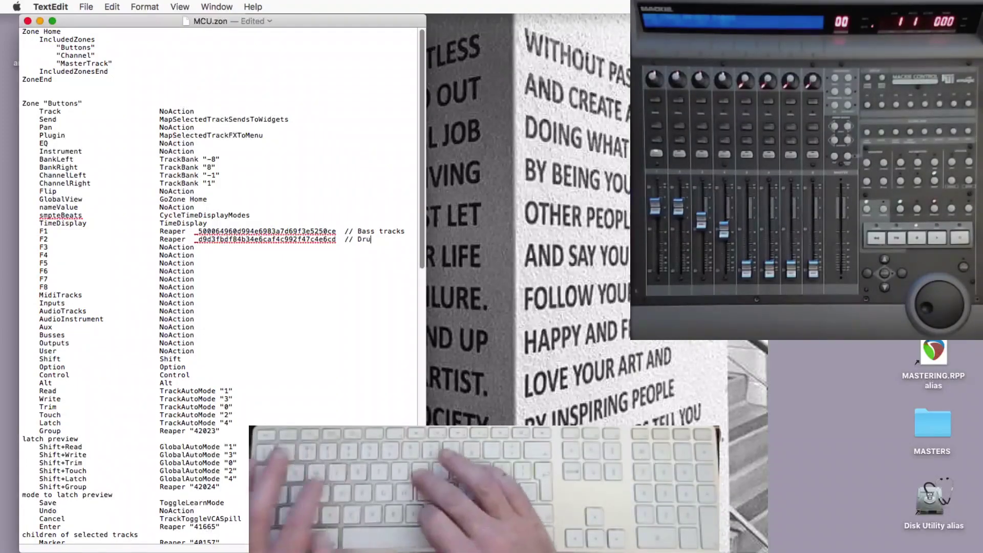
pyautogui.write('m tracks')
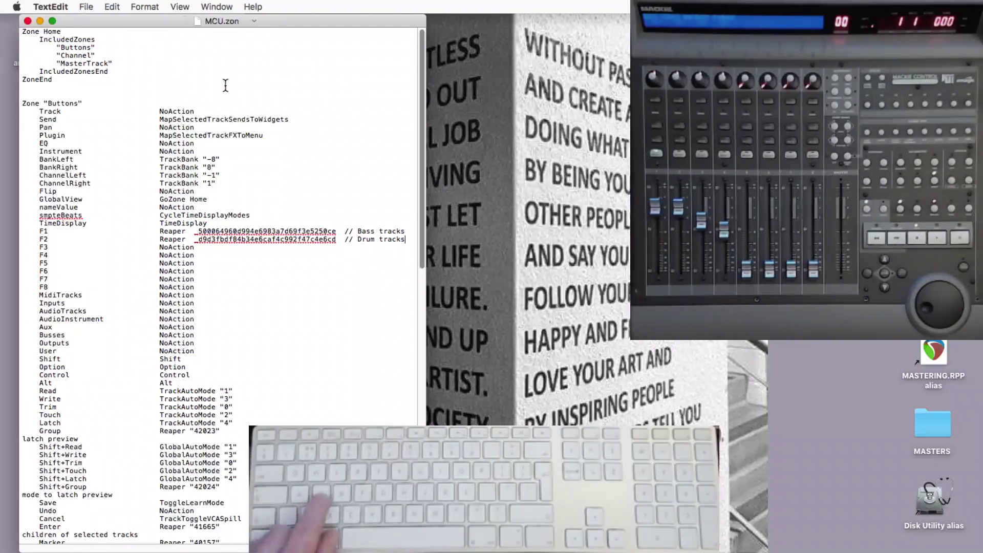
pyautogui.press('super+s')
# Switch to REAPER and accept the Control Surface Settings and Preferences windows to reload the zone file.
pyautogui.press('super+Tab')
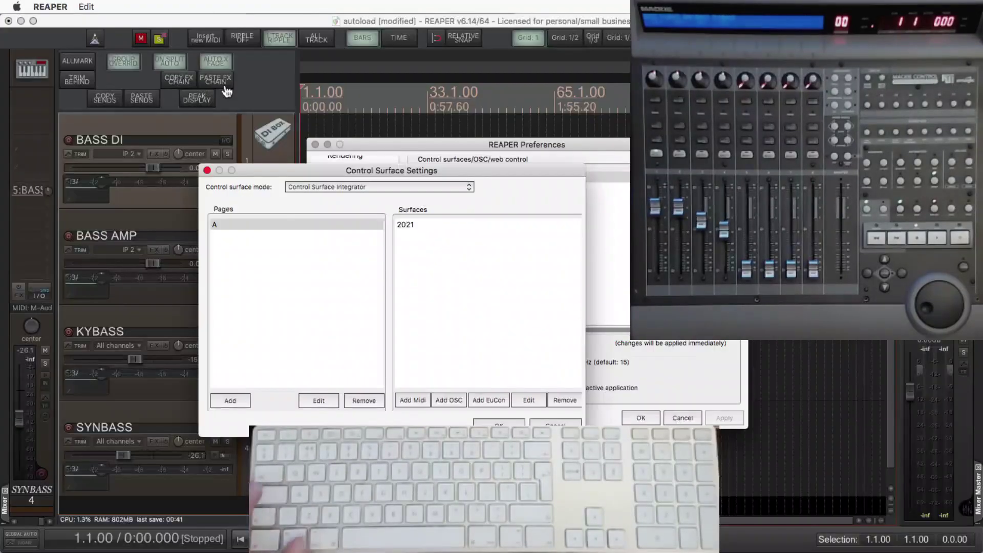
pyautogui.press('Return')
pyautogui.press('Return')
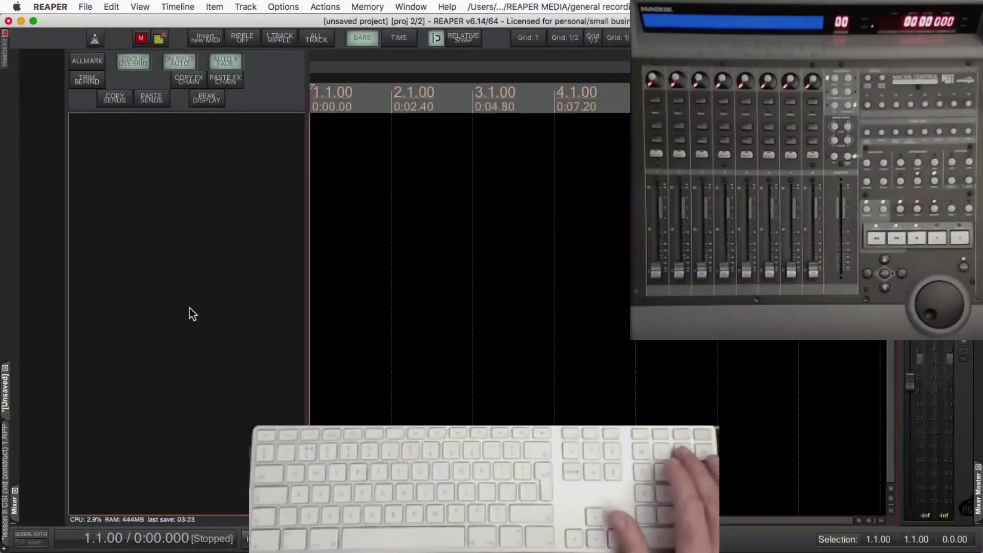
# Insert the EFX track set into the empty project and examine the sends in the EFX SENDS BUSS routing window.
pyautogui.press('F18')
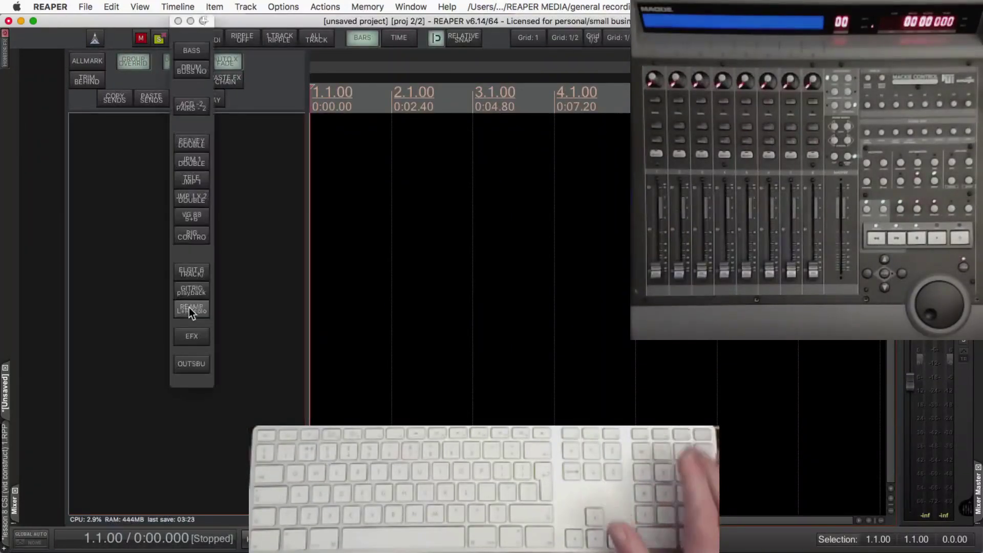
pyautogui.click(190, 336)
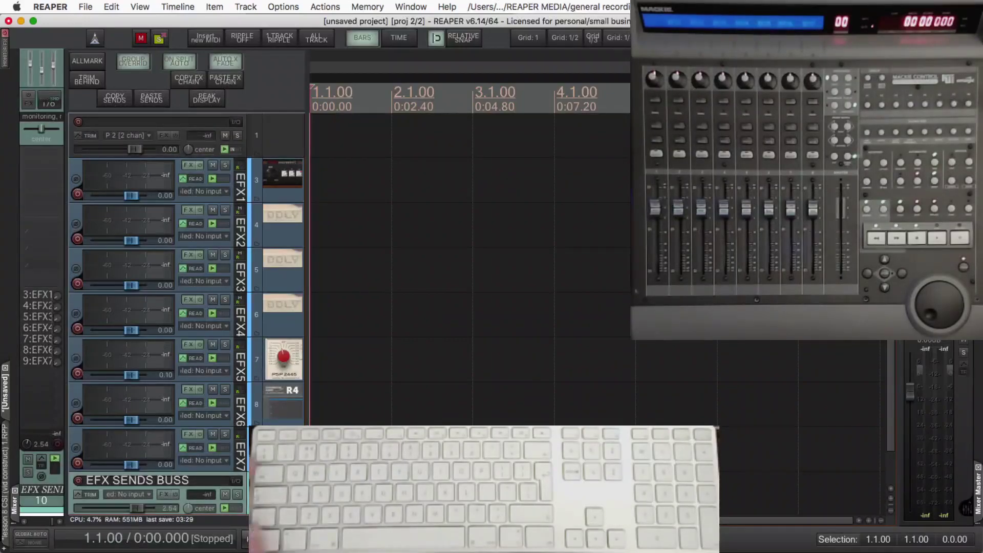
pyautogui.press('i')
pyautogui.moveTo(367, 126); pyautogui.dragTo(149, 22)
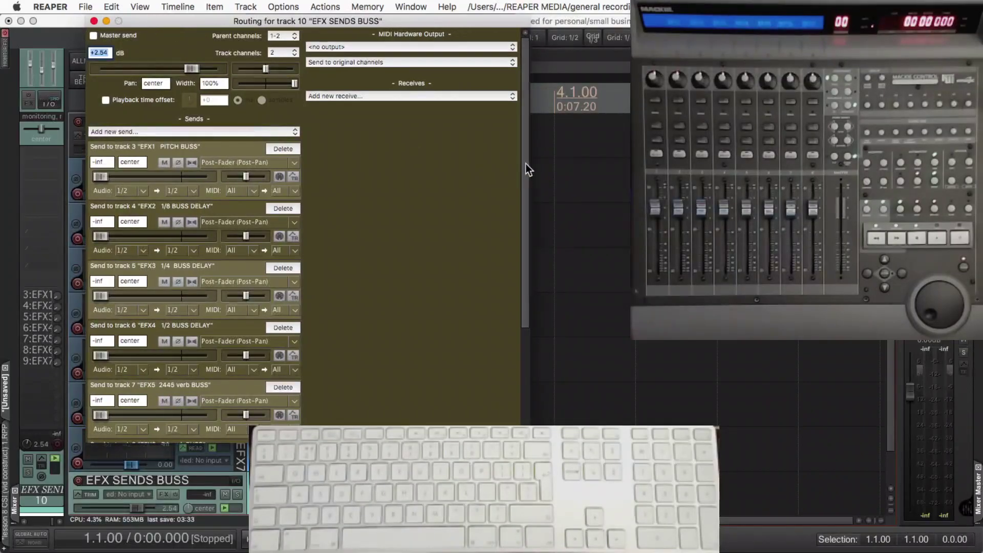
pyautogui.moveTo(527, 171); pyautogui.dragTo(522, 283)
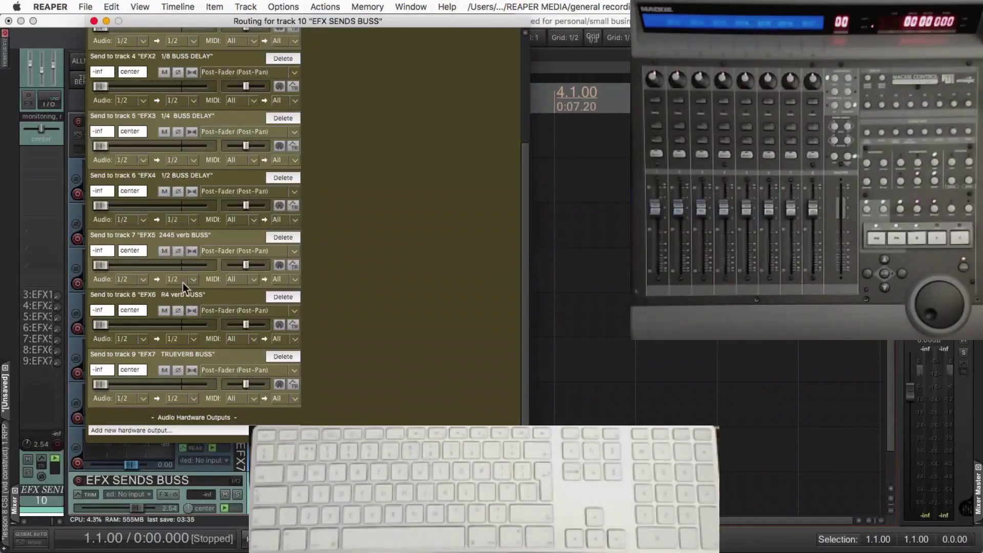
pyautogui.click(93, 21)
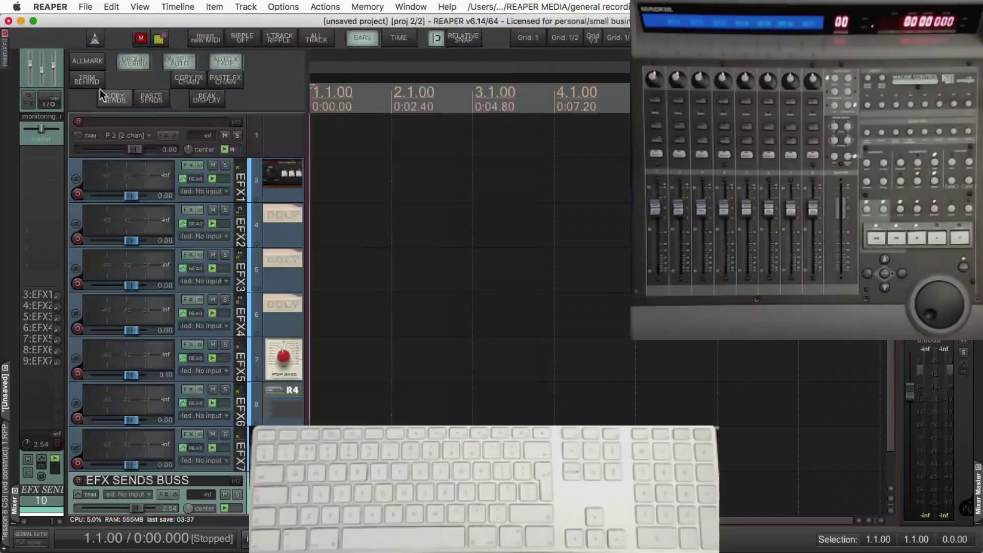
# Paste the EFX SENDS BUSS sends onto track 1 and record their volume automation in Latch mode with the Mackie faders.
pyautogui.click(290, 137)
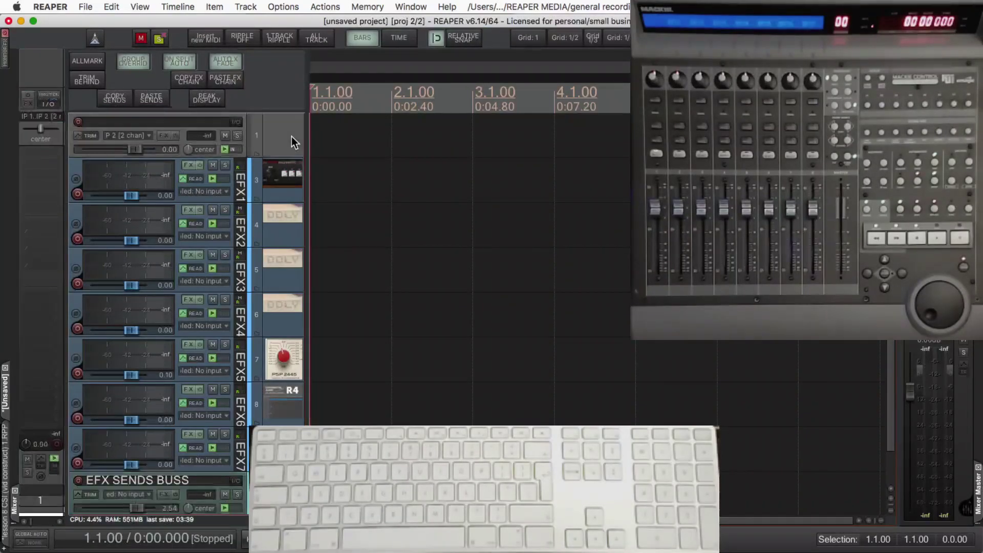
pyautogui.click(162, 98)
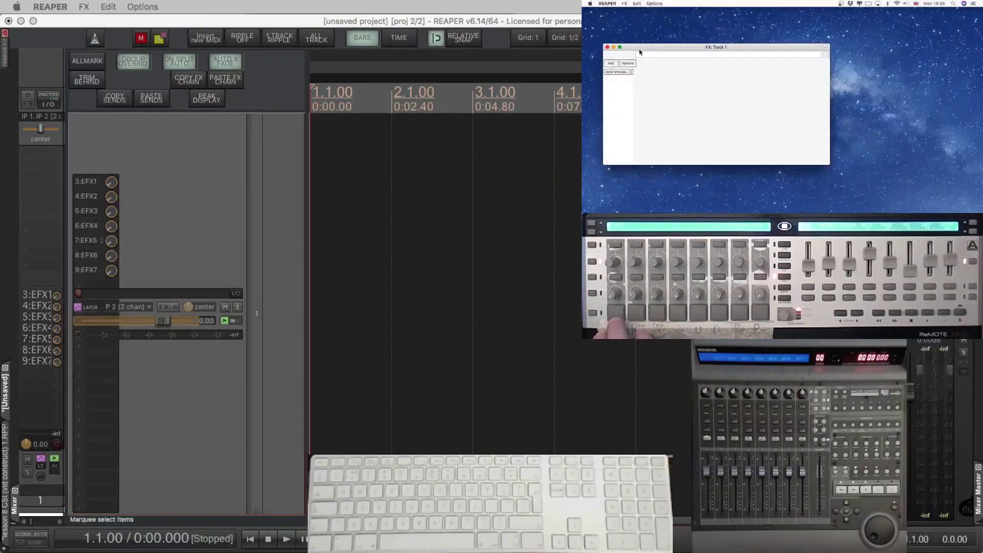
pyautogui.press('space')
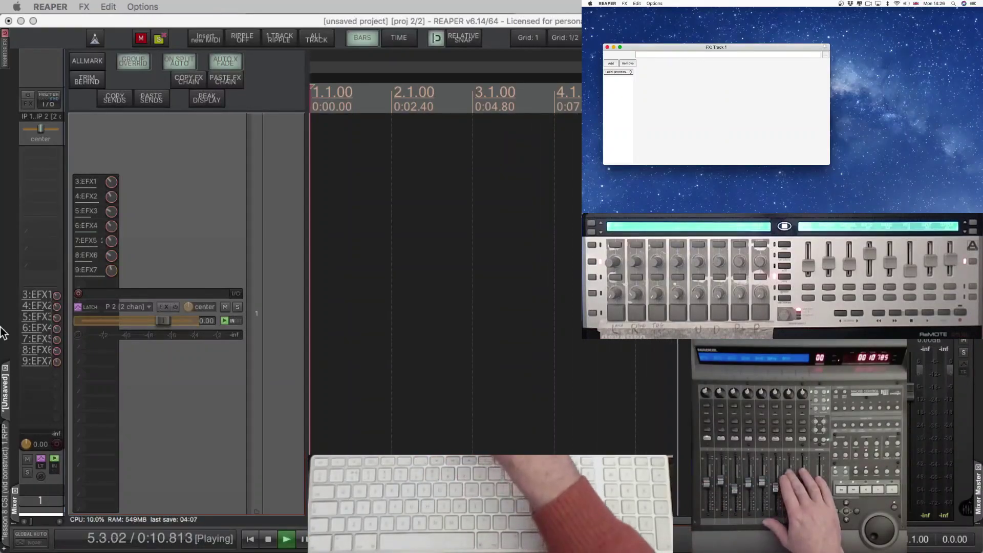
pyautogui.press('space')
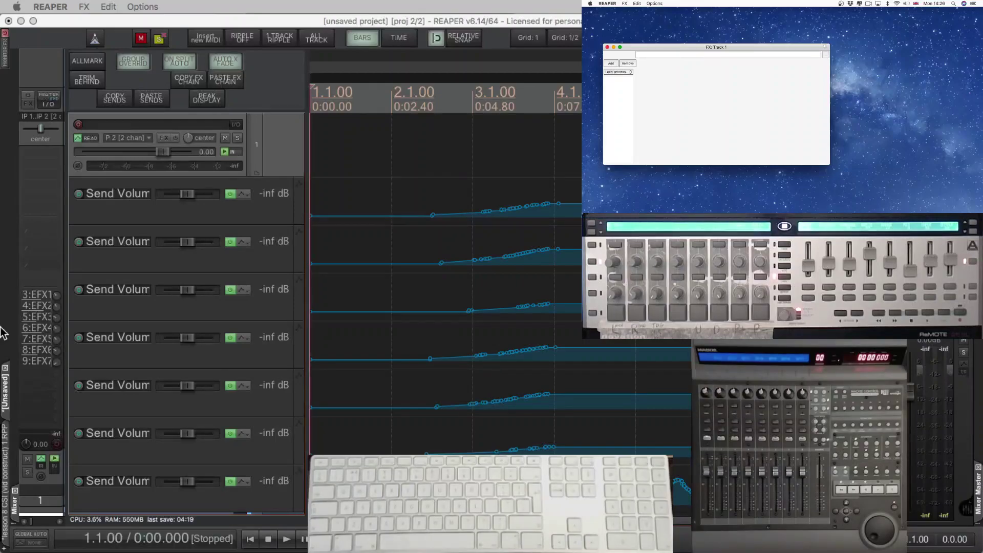
# Clear track 1's automation envelopes and record another Latch pass of send volume moves from the Mackie faders.
pyautogui.click(287, 125)
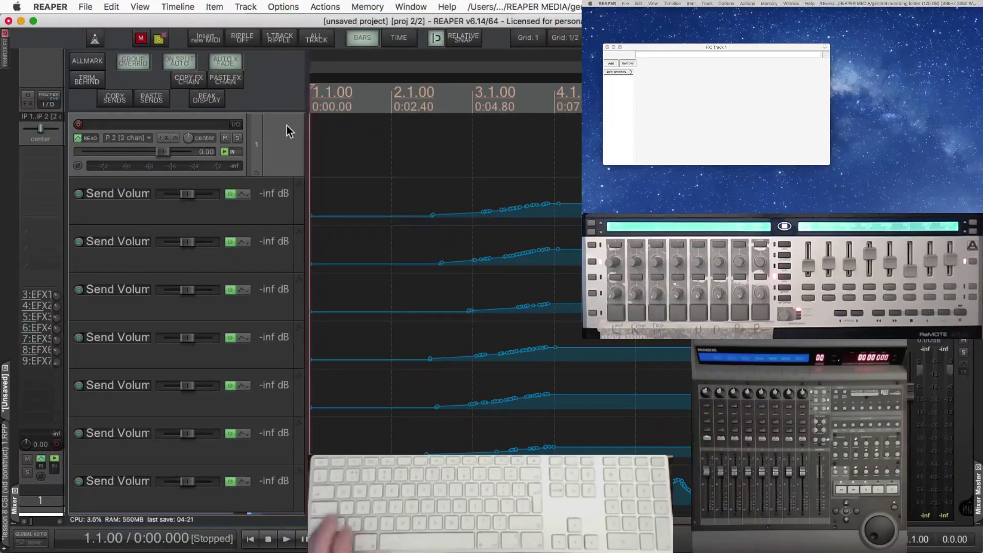
pyautogui.press('super+alt+e')
pyautogui.press('Return')
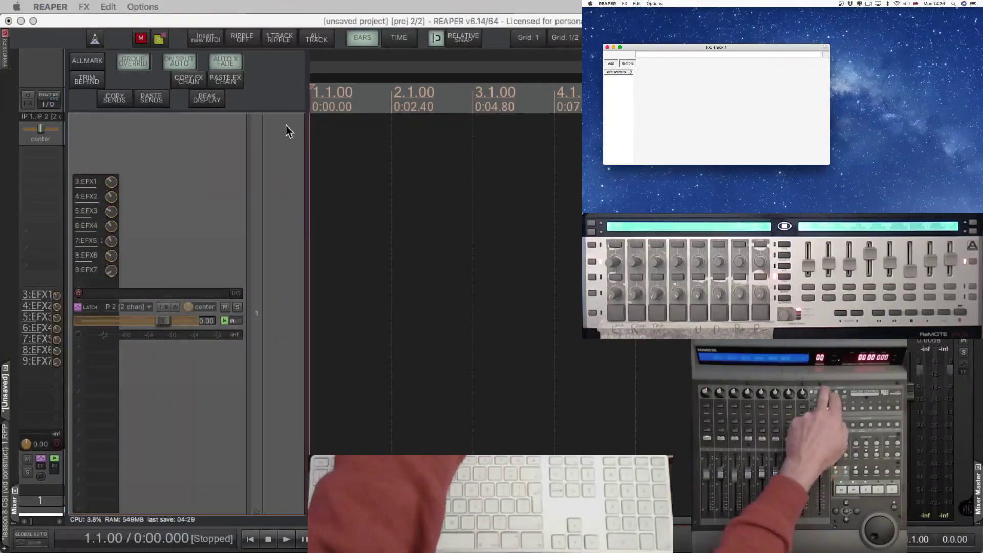
pyautogui.press('space')
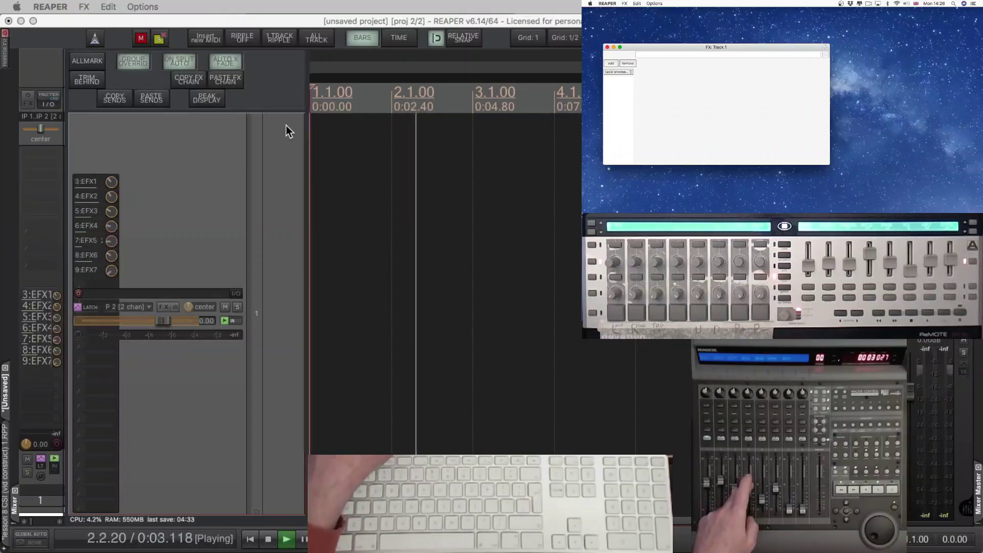
pyautogui.press('space')
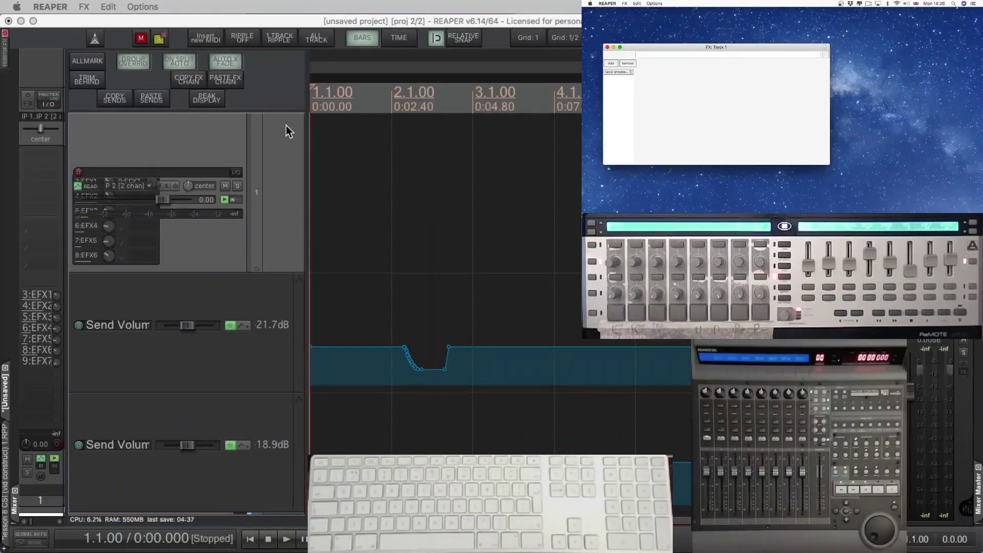
# Show all tracks in the project and delete them.
pyautogui.click(286, 125)
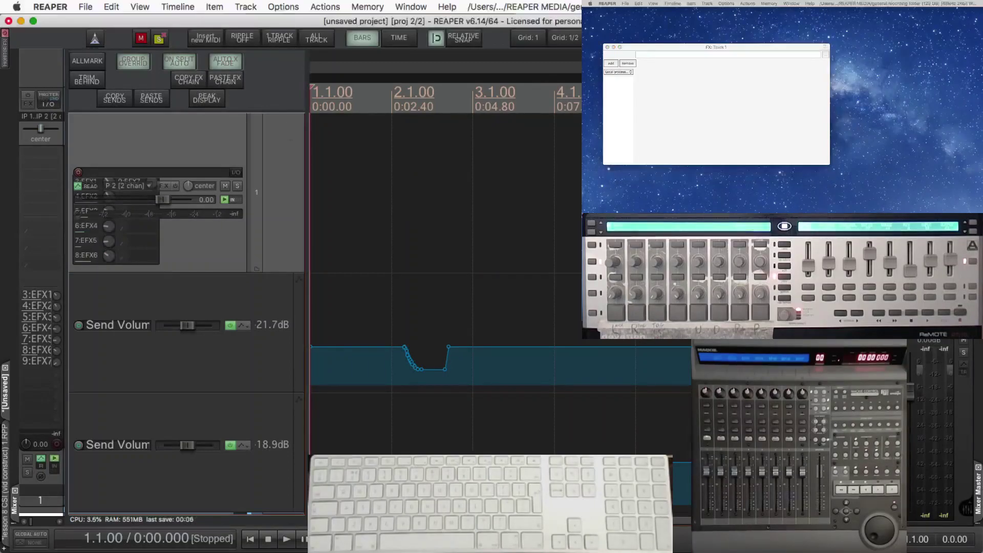
pyautogui.press('`')
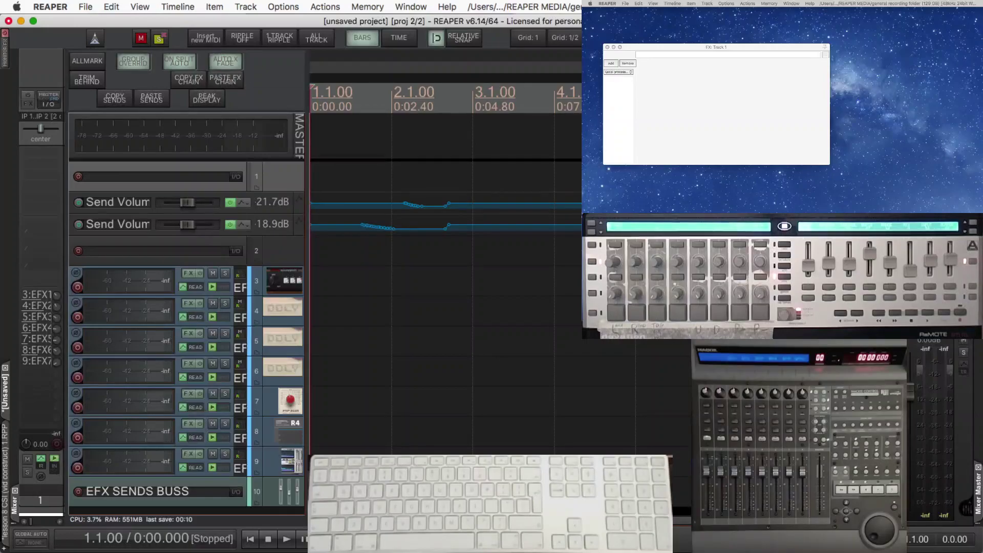
pyautogui.press('super+a')
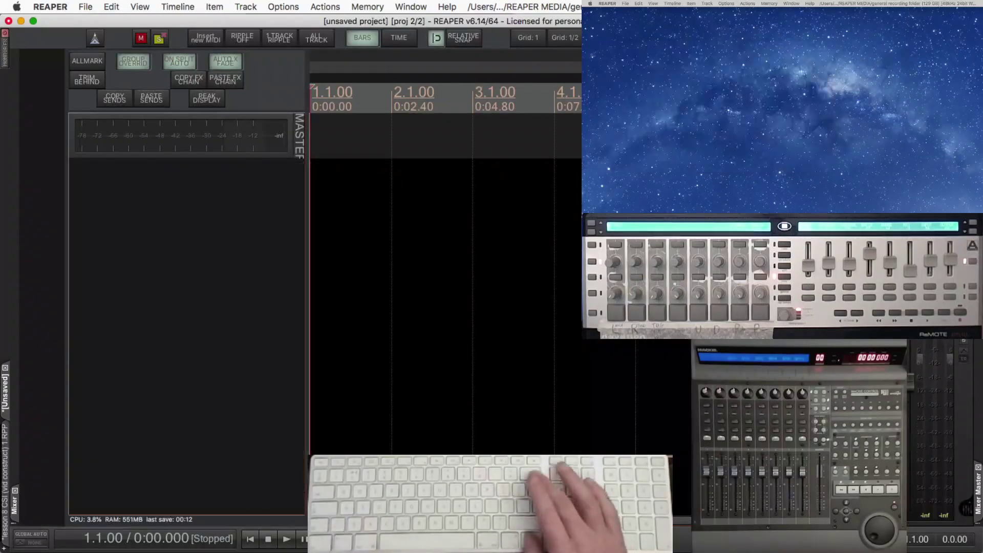
pyautogui.press('Delete')
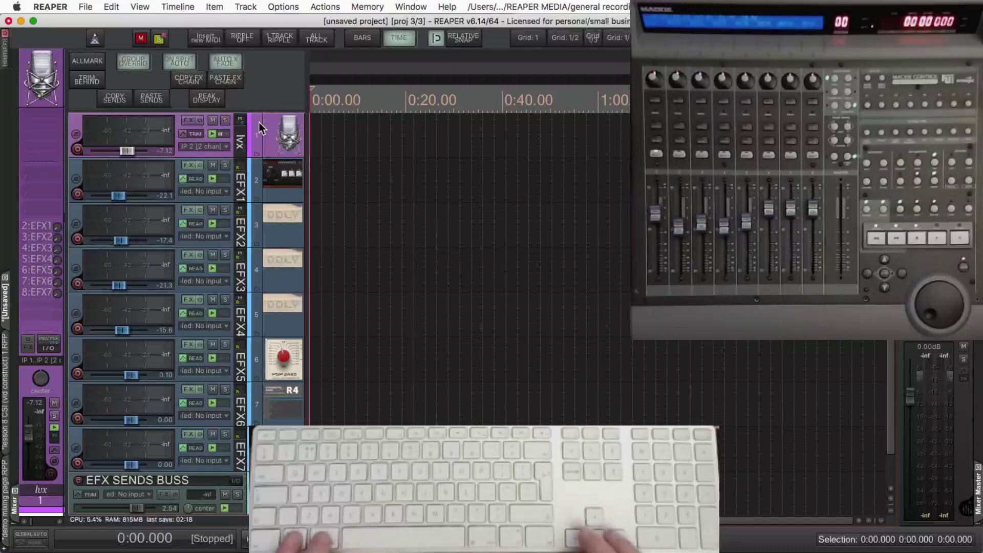
# Look through the floating FX toolbars one after another, including SEND TYPE FX 61-80 and MASTER FX, closing each again.
pyautogui.press('pagedown')
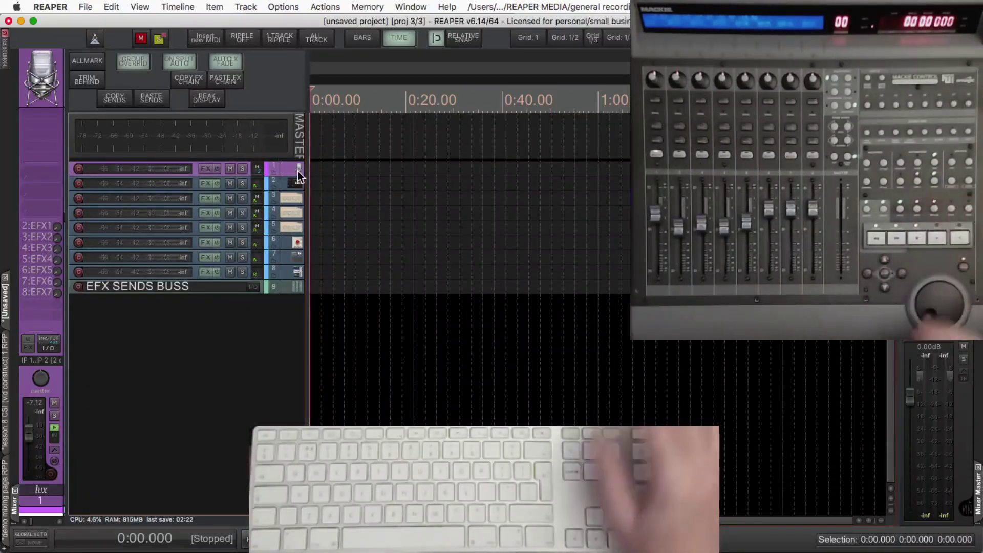
pyautogui.press('F13')
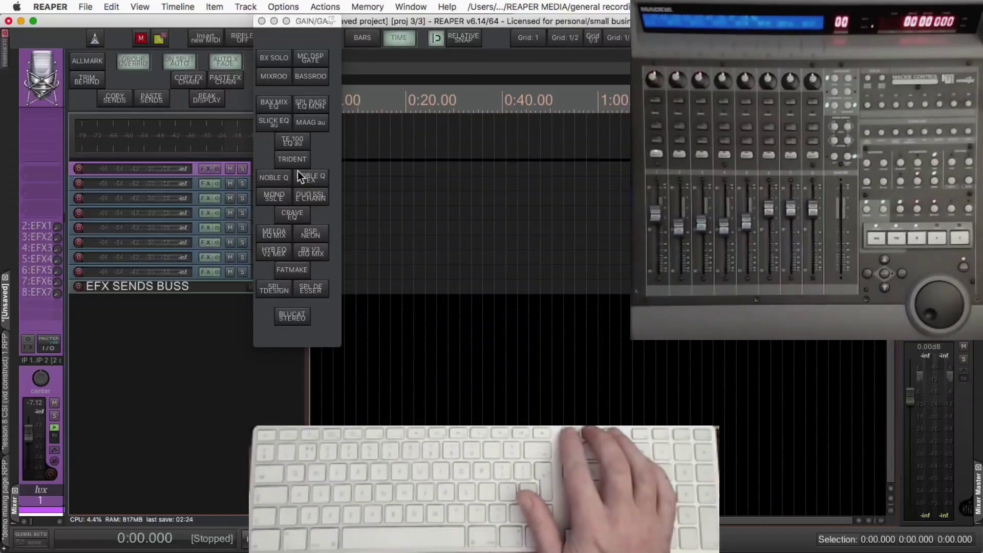
pyautogui.press('F13')
pyautogui.press('F14')
pyautogui.press('F14')
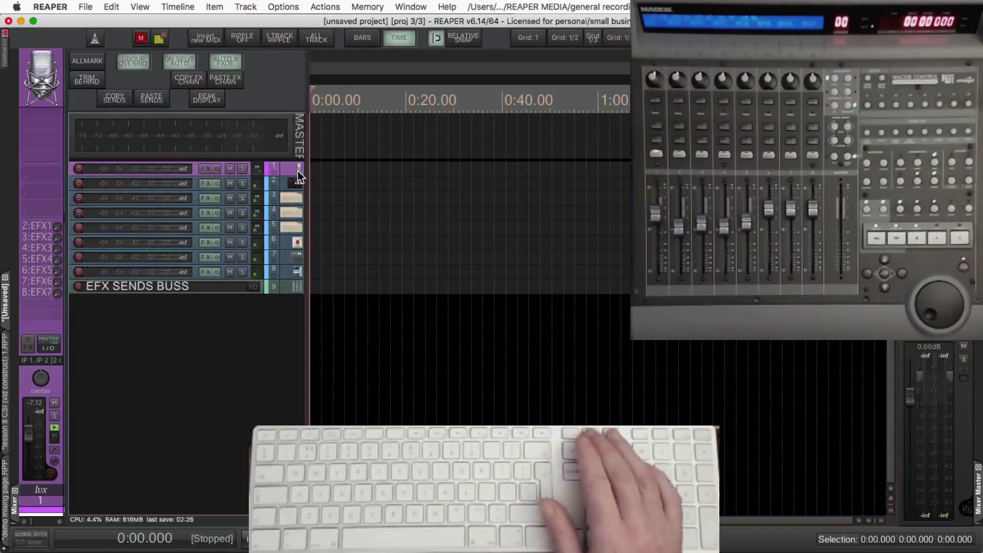
pyautogui.press('F15')
pyautogui.press('F15')
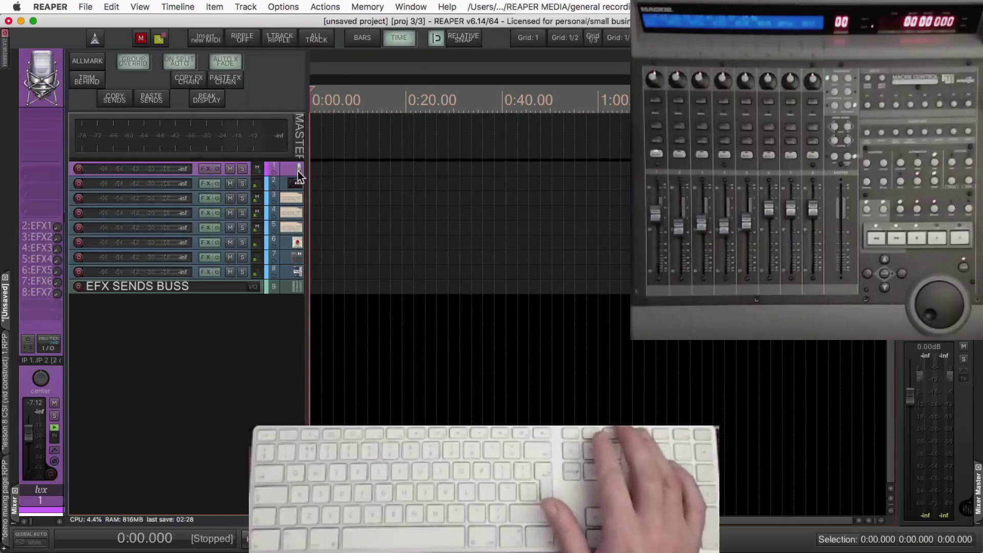
pyautogui.press('F8')
pyautogui.press('F8')
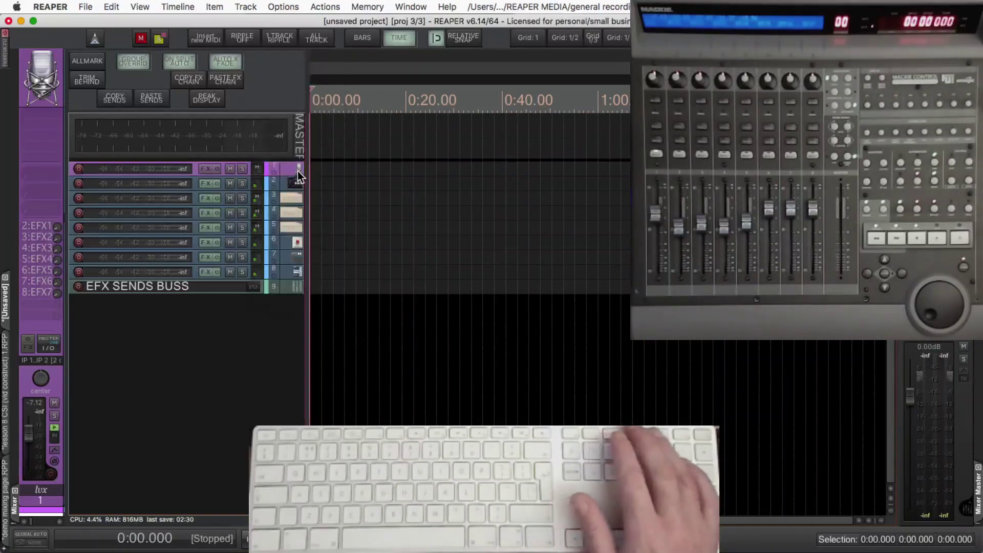
pyautogui.press('F9')
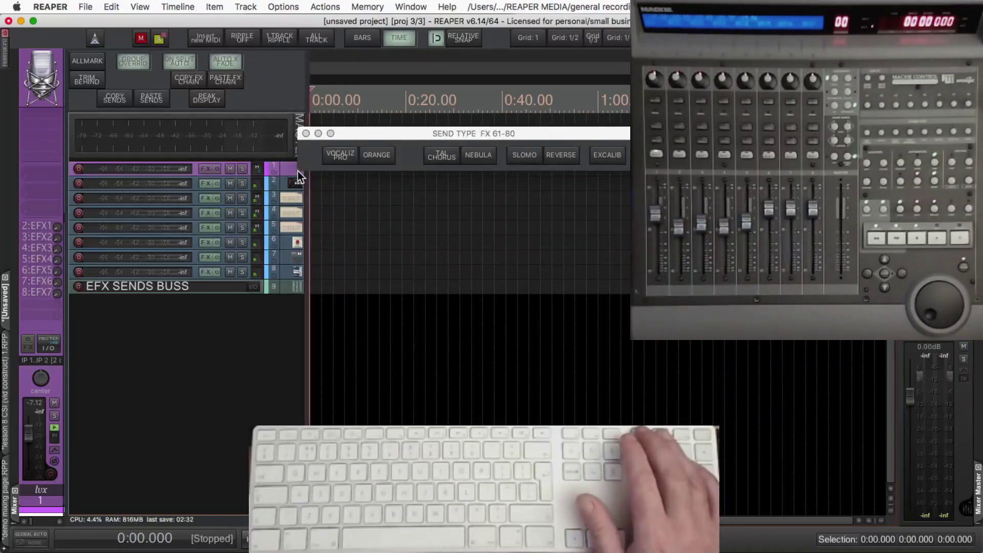
pyautogui.press('F9')
pyautogui.press('F17')
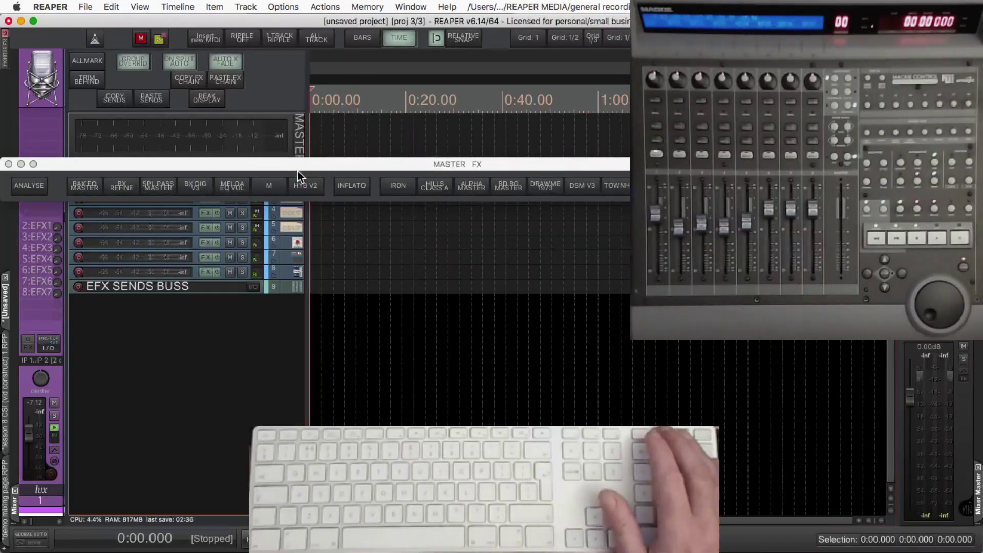
pyautogui.press('F10')
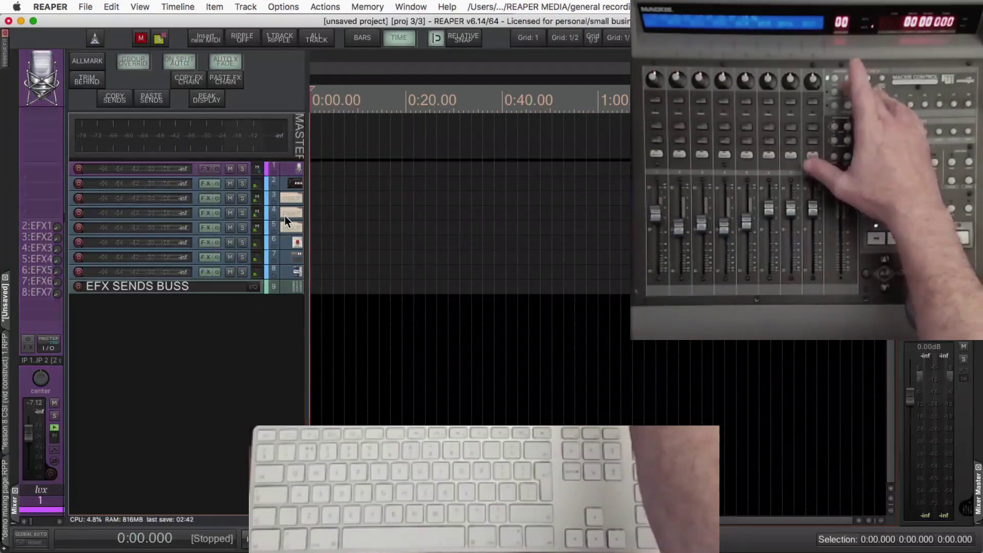
# Insert the PSP NobleQex equalizer on track 1 from the floating FX toolbar.
pyautogui.press('F9')
pyautogui.press('F9')
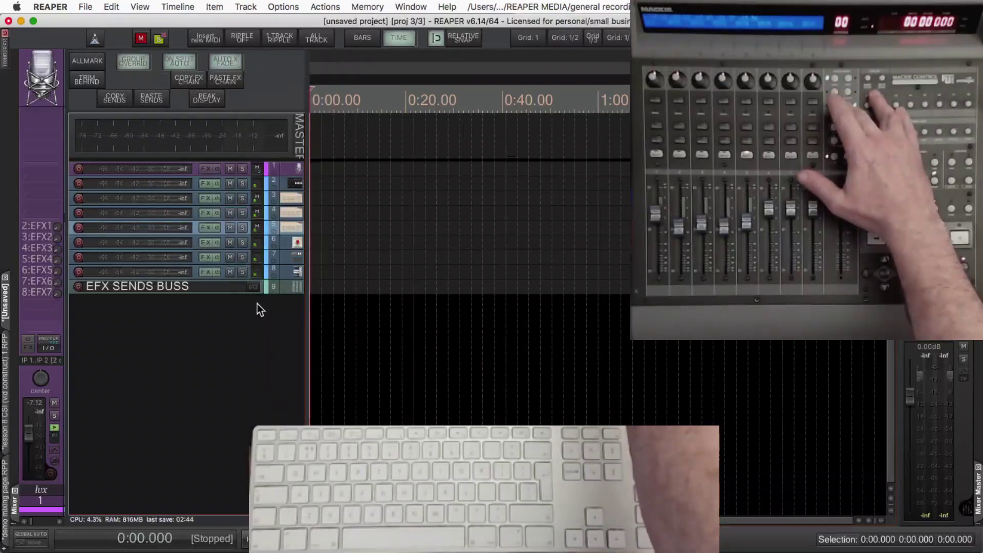
pyautogui.press('F9')
pyautogui.press('F9')
pyautogui.doubleClick(188, 171)
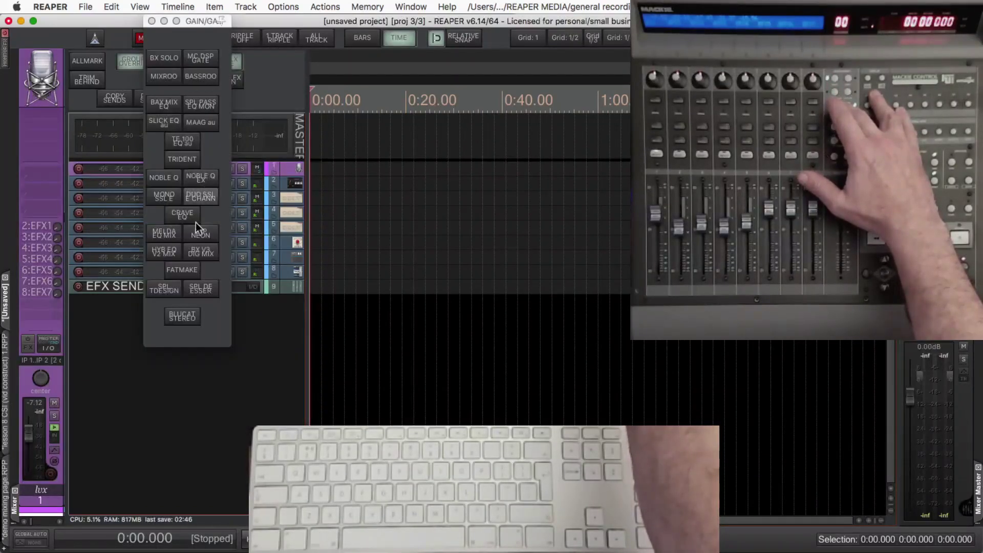
pyautogui.doubleClick(277, 284)
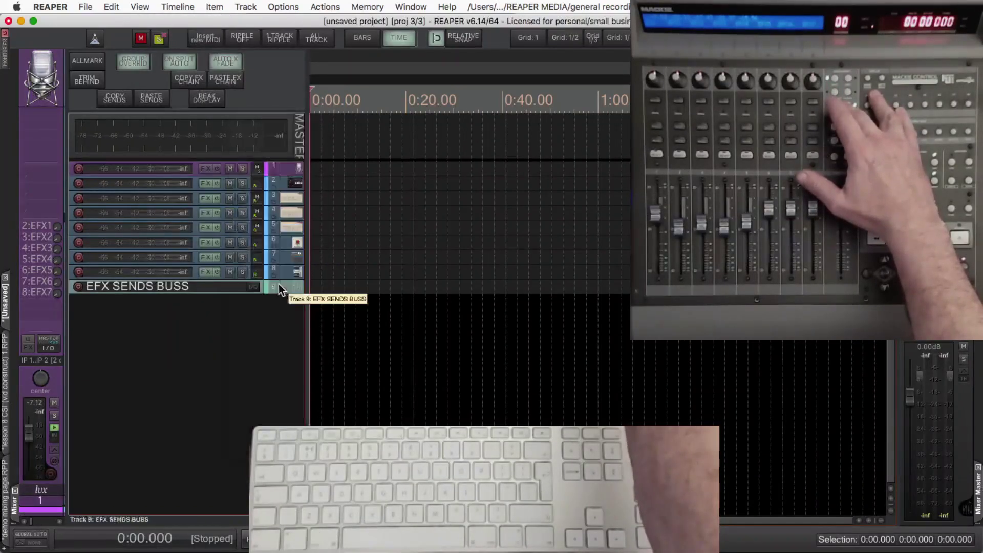
pyautogui.doubleClick(290, 174)
pyautogui.click(305, 181)
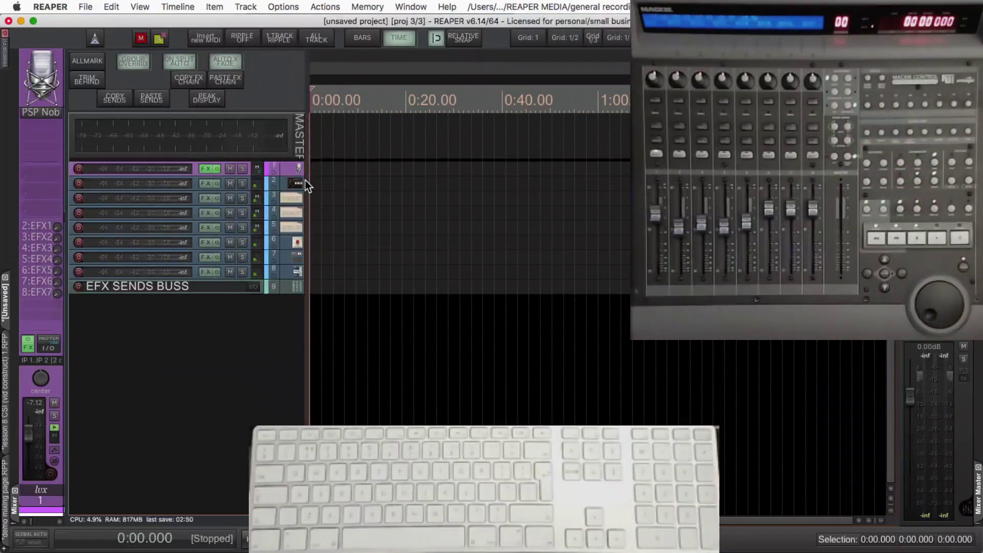
# Open track 1's PSP NobleQex window, adjust its EQ knobs from the control surface and close the window.
pyautogui.press('f')
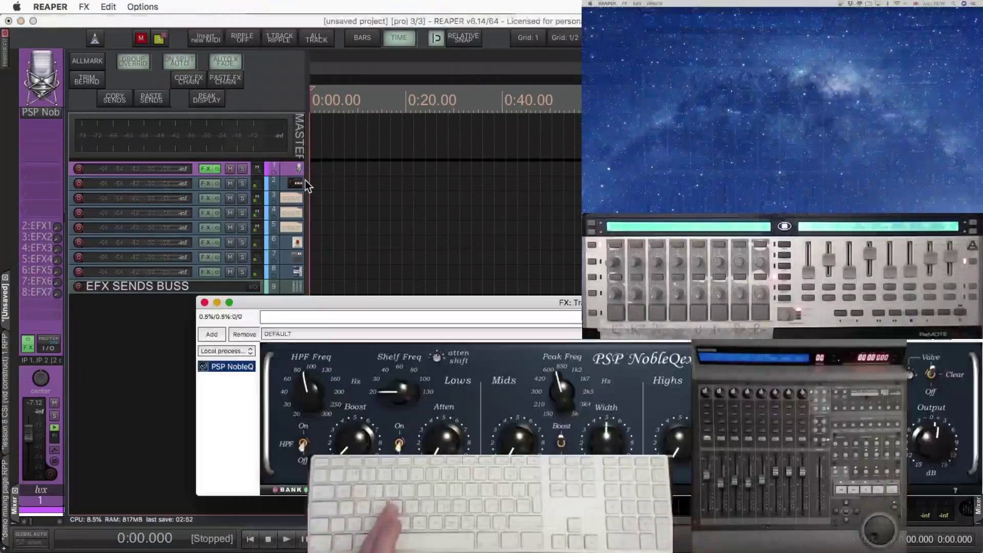
pyautogui.moveTo(286, 302); pyautogui.dragTo(633, 11)
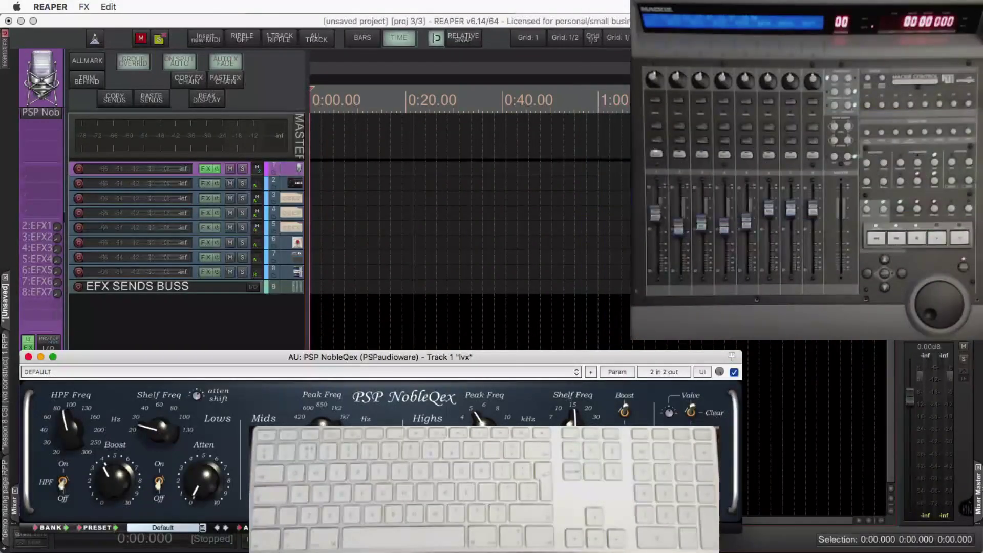
pyautogui.moveTo(266, 358); pyautogui.dragTo(315, 61)
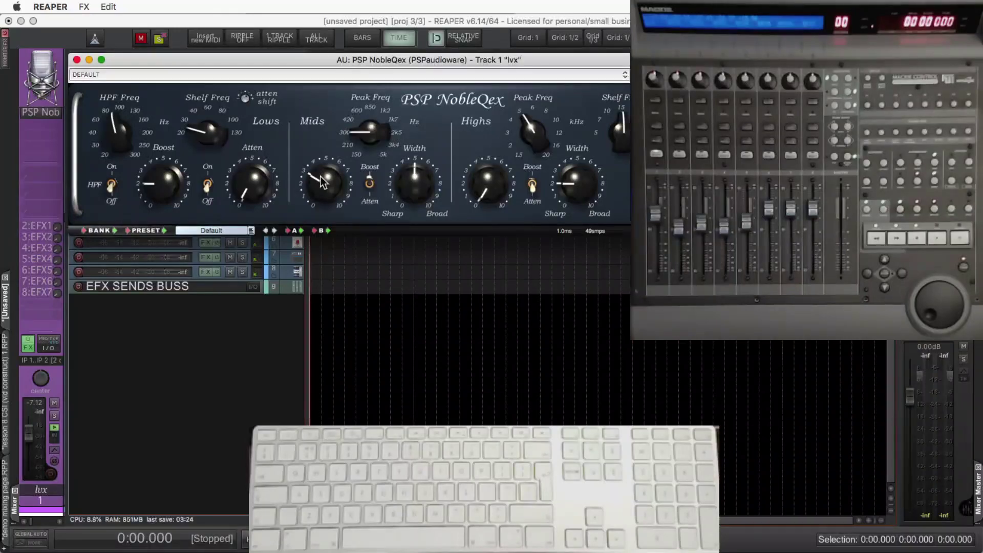
pyautogui.press('super+w')
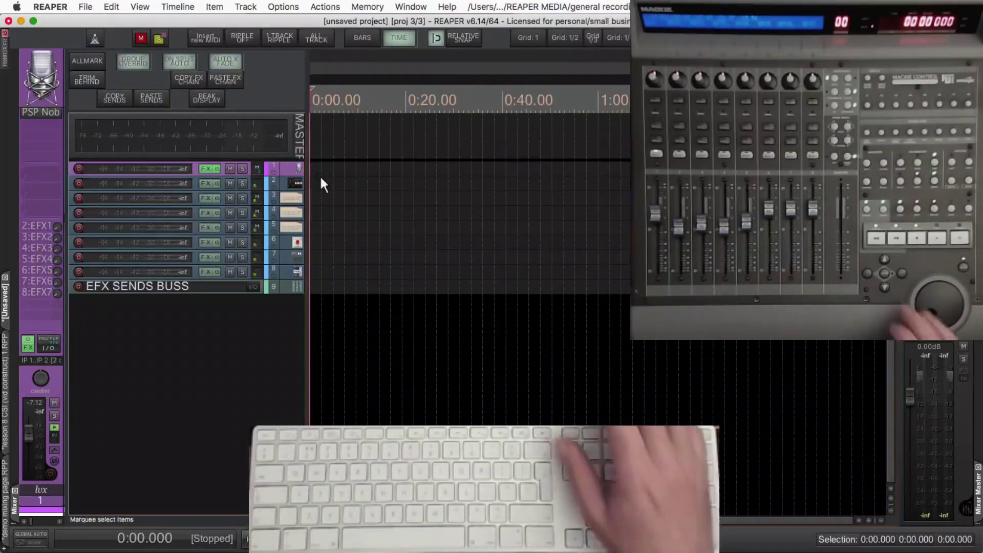
pyautogui.press('f')
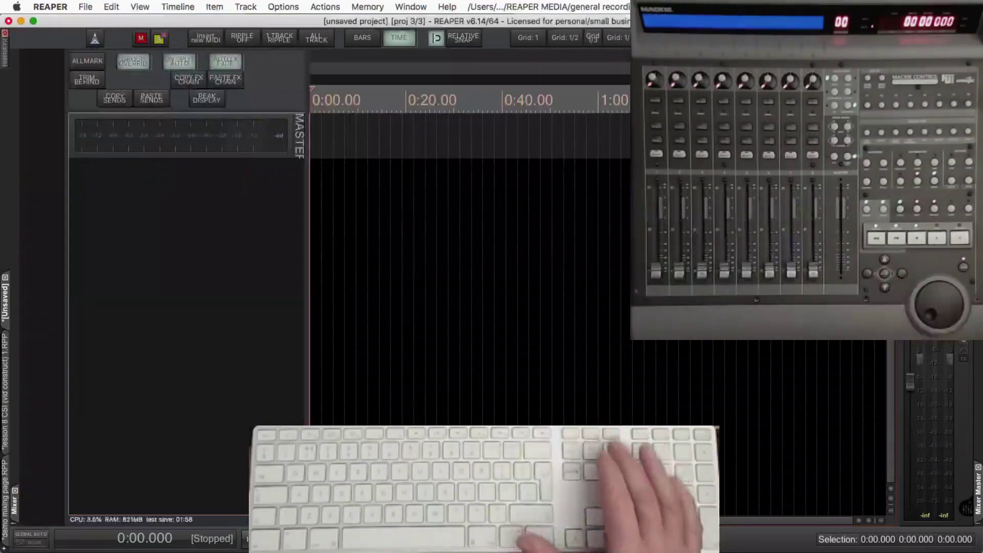
# Insert eight new tracks into the empty project.
pyautogui.press('super+t')
pyautogui.press('super+t')
pyautogui.press('super+t')
pyautogui.press('super+t')
pyautogui.press('super+t')
pyautogui.press('super+t')
pyautogui.press('super+t')
pyautogui.press('super+t')
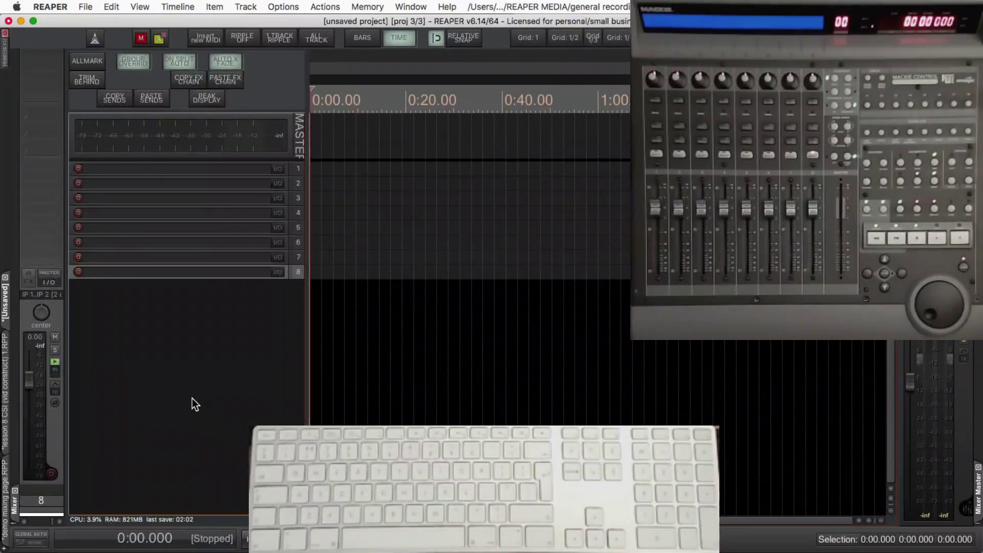
pyautogui.press('super+a')
pyautogui.press('F2')
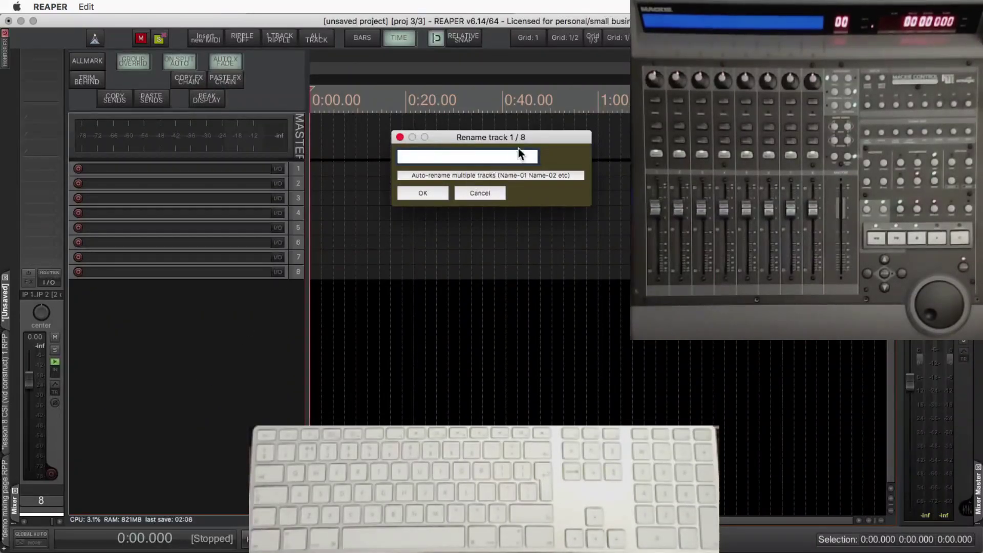
pyautogui.click(482, 193)
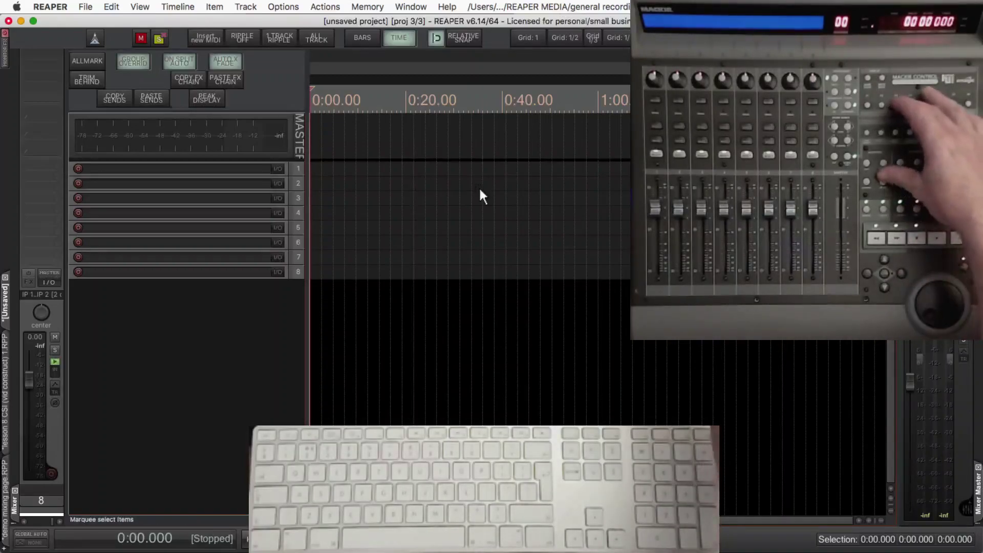
# Name all eight tracks kits by adding it as a suffix with Track/Item Name Manipulation in Tracks mode.
pyautogui.hotkey('shift', 'F2')
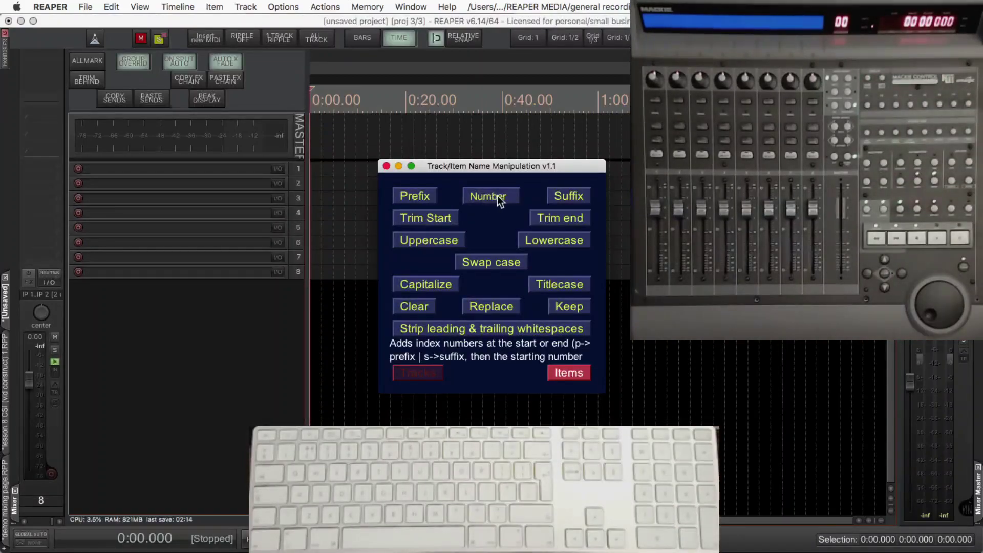
pyautogui.click(423, 374)
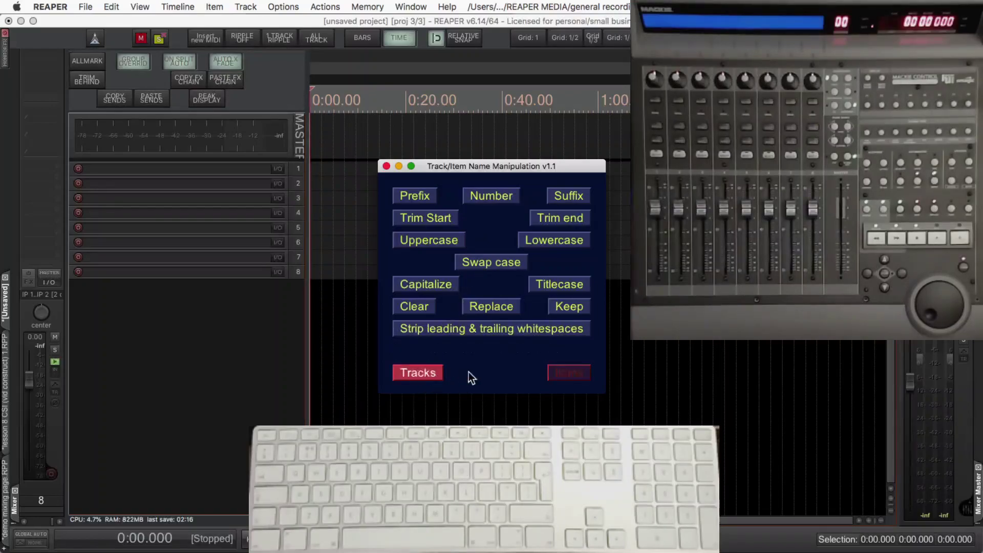
pyautogui.click(558, 373)
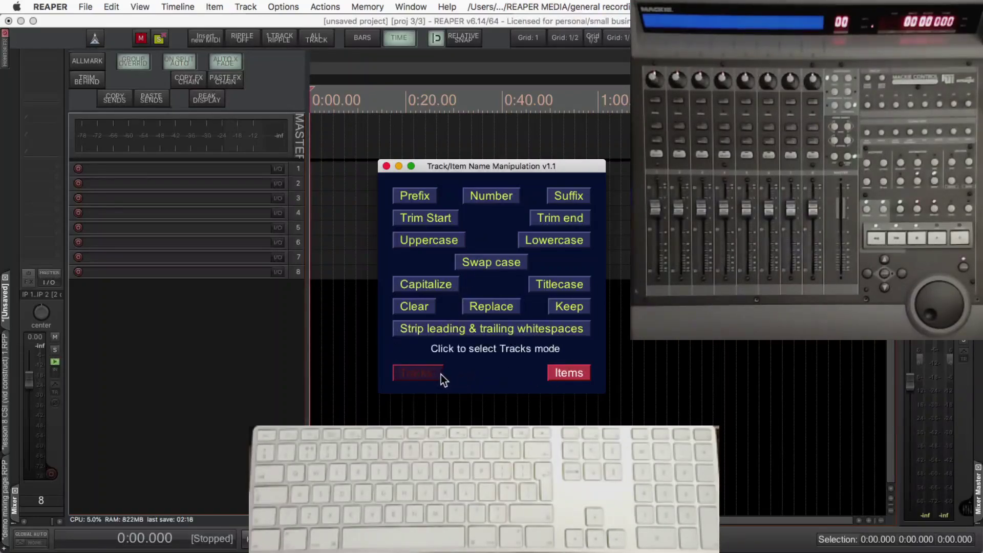
pyautogui.click(422, 372)
pyautogui.click(275, 316)
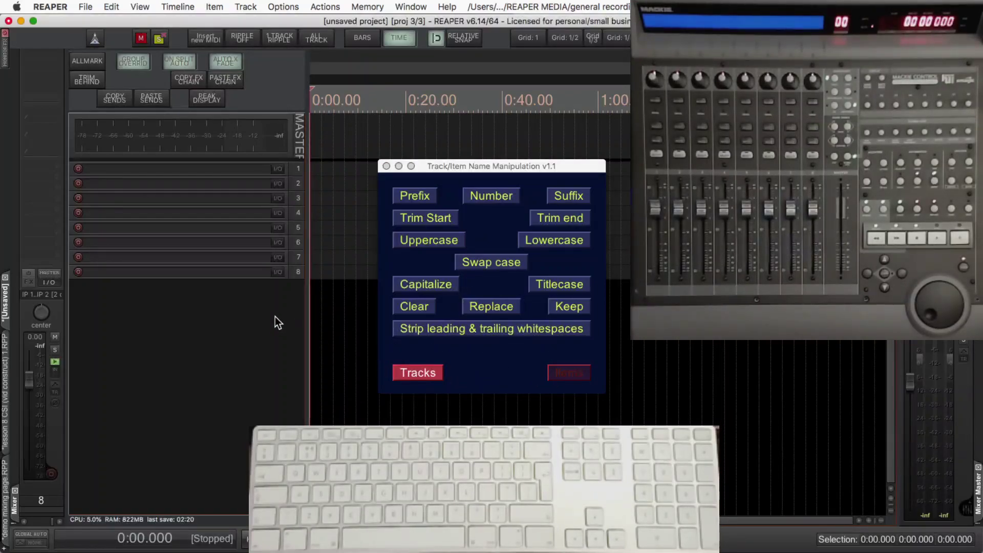
pyautogui.press('super+a')
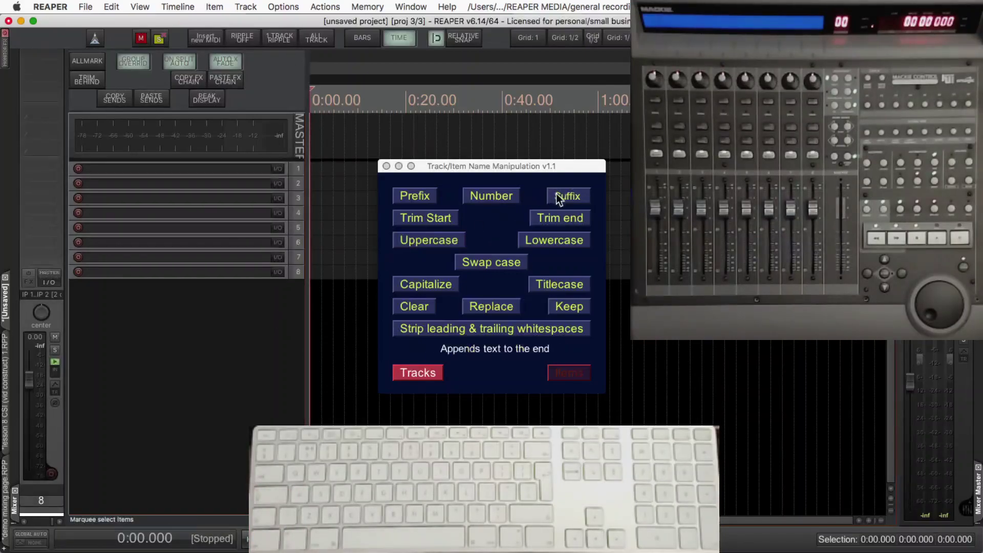
pyautogui.click(573, 199)
pyautogui.write('ki')
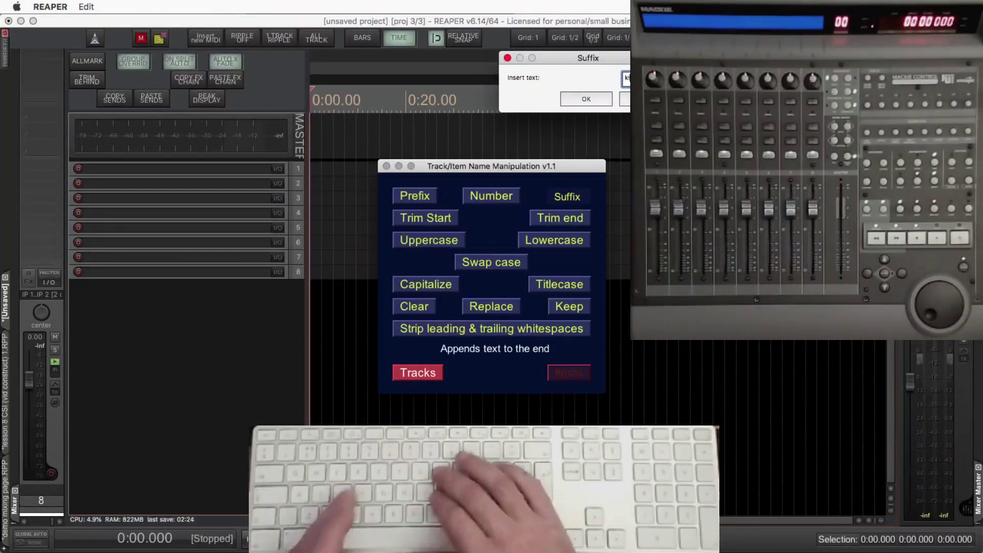
pyautogui.write('ts')
pyautogui.press('Return')
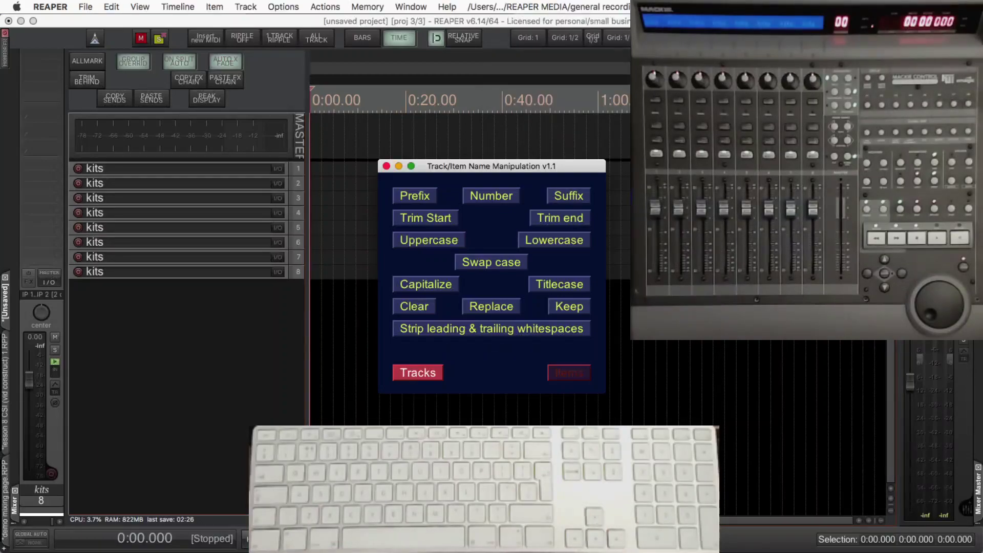
pyautogui.click(386, 166)
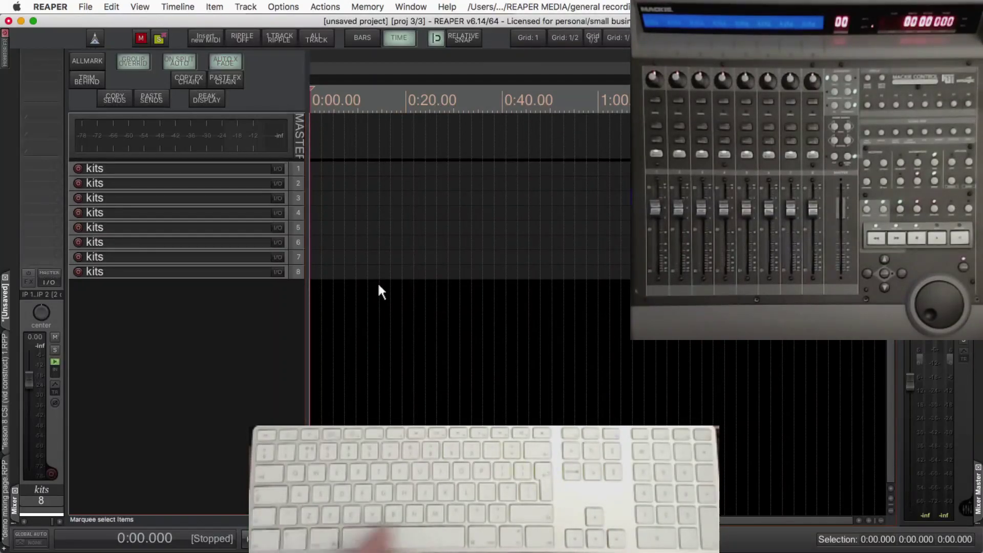
# Review the Console actions that match the kits filter in the action list and close it.
pyautogui.hotkey('shift', '/')
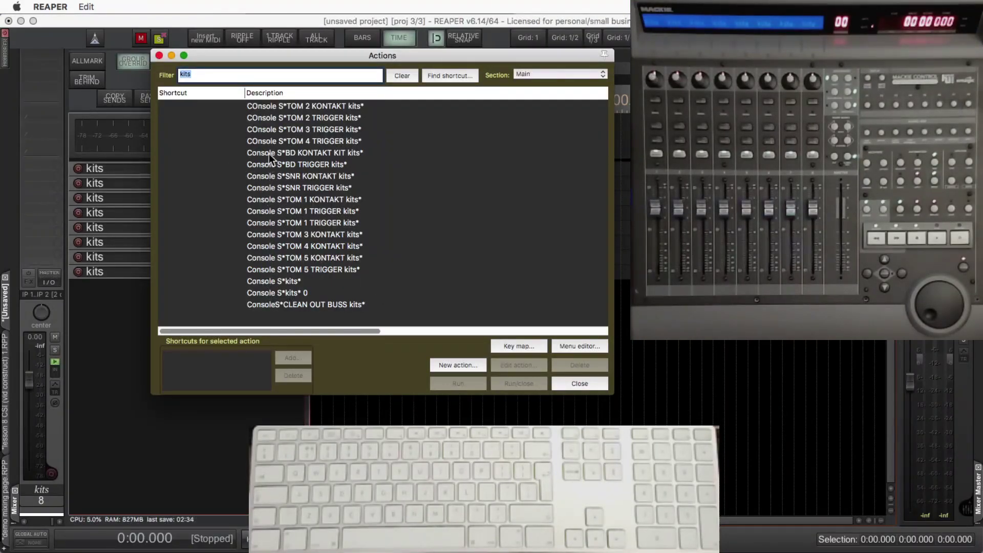
pyautogui.click(572, 385)
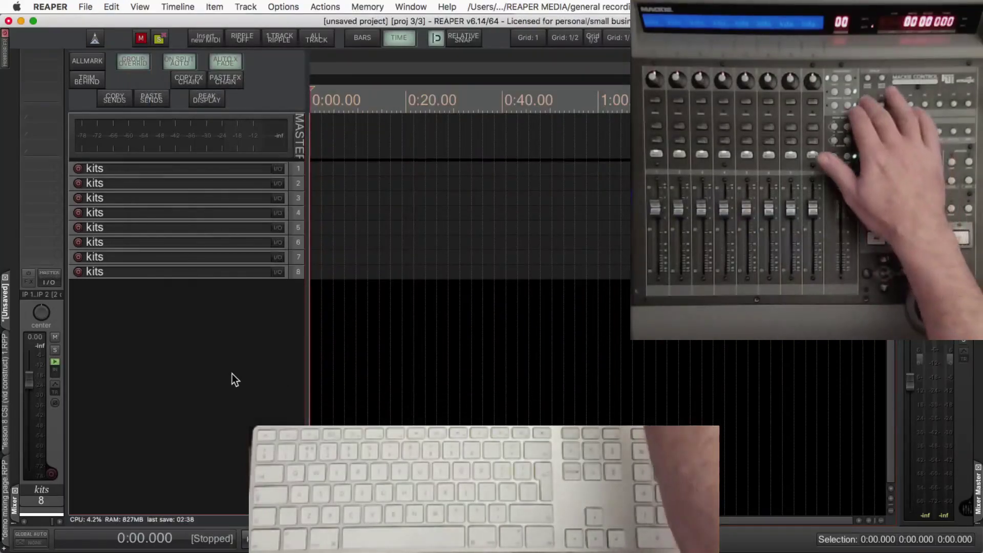
# Delete all eight kits tracks from the project.
pyautogui.press('Delete')
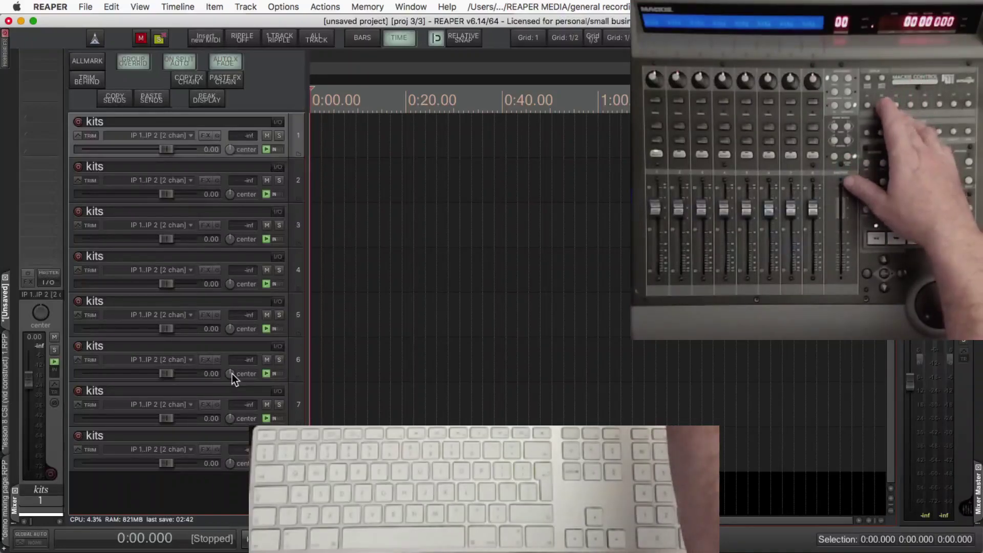
pyautogui.press('super+z')
pyautogui.press('super+shift+z')
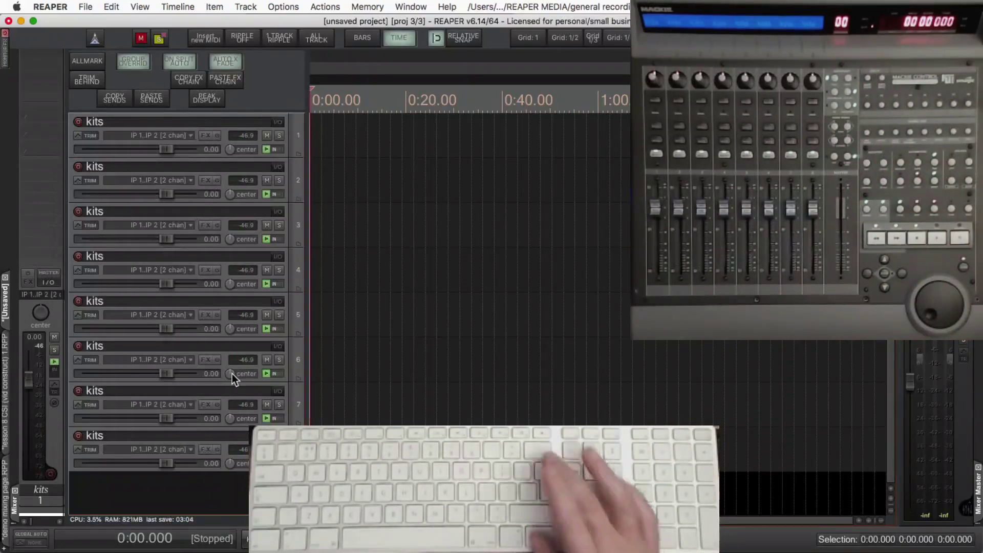
pyautogui.press('Delete')
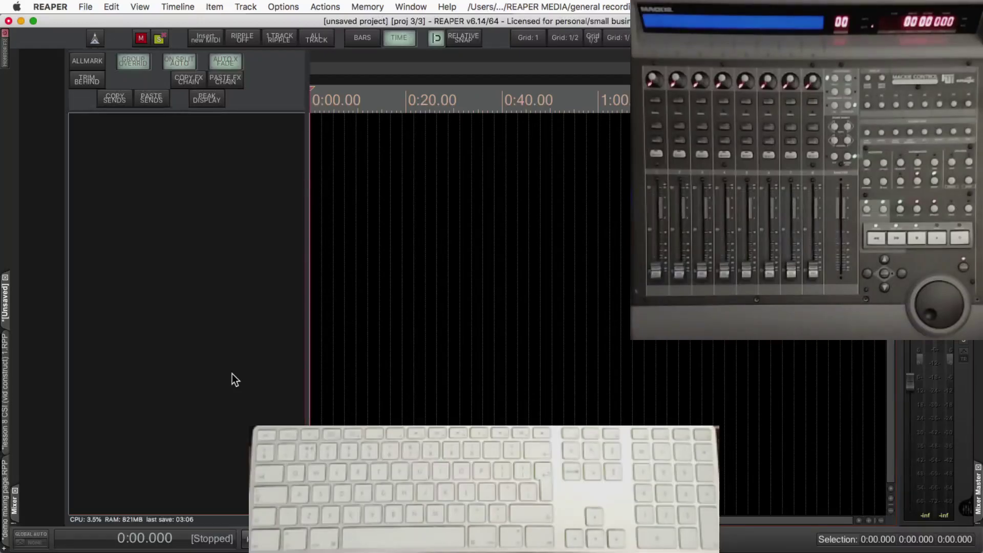